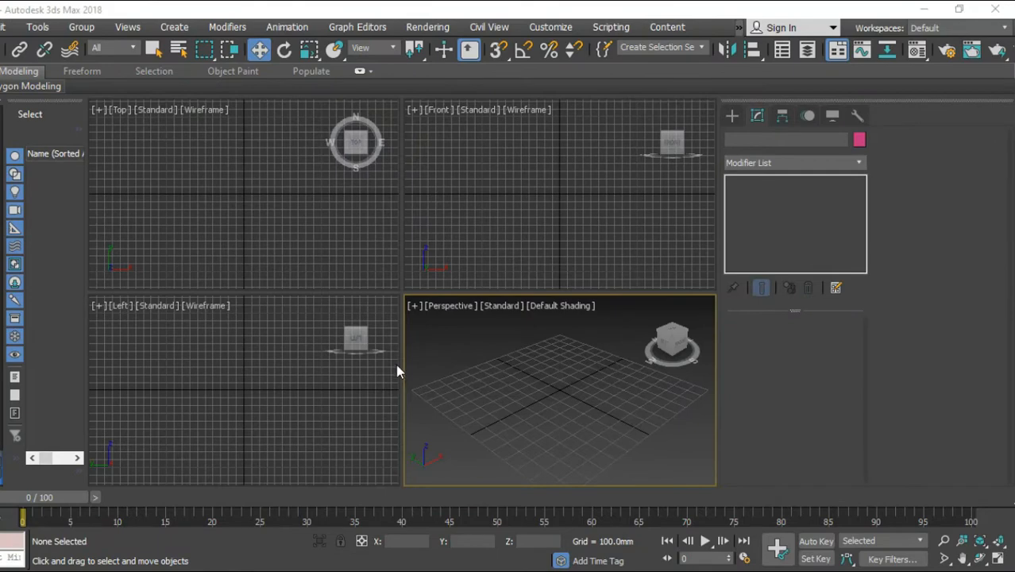
Step: Create a box around the origin in the Top view, about 922 mm long, 1003 mm wide and 496 mm high
left_click(732, 116)
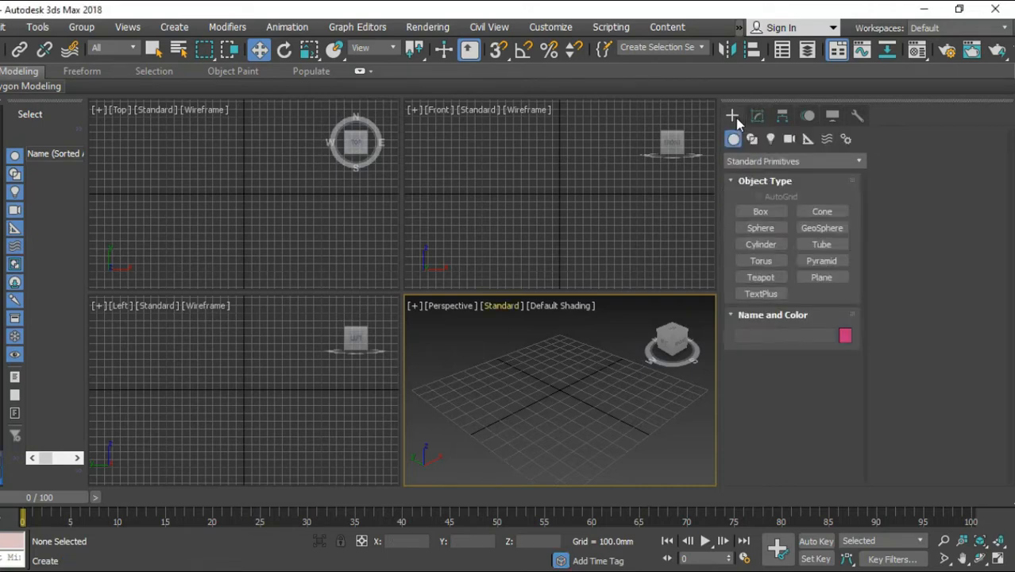
left_click(761, 211)
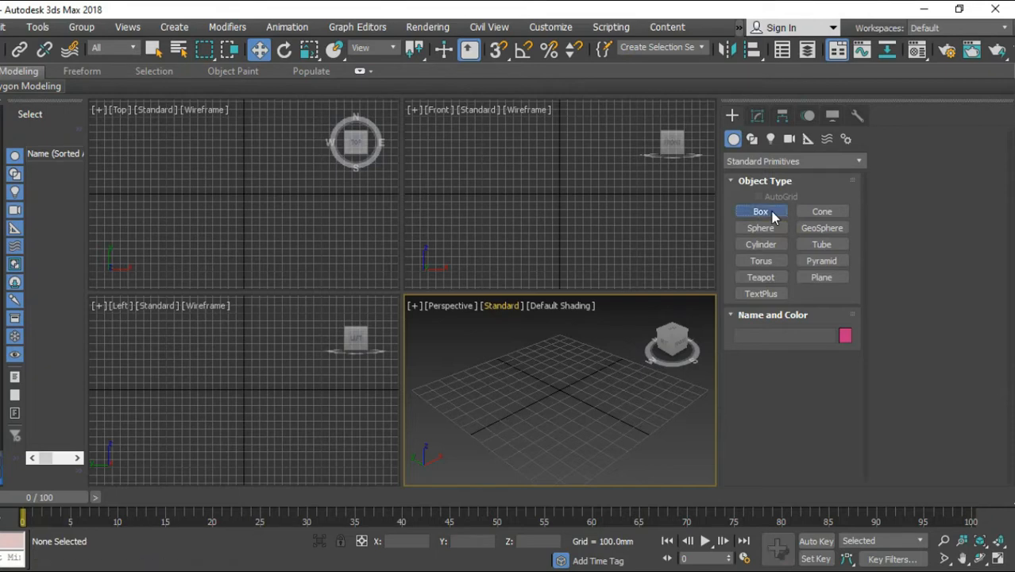
left_click_drag(205, 157, 283, 228)
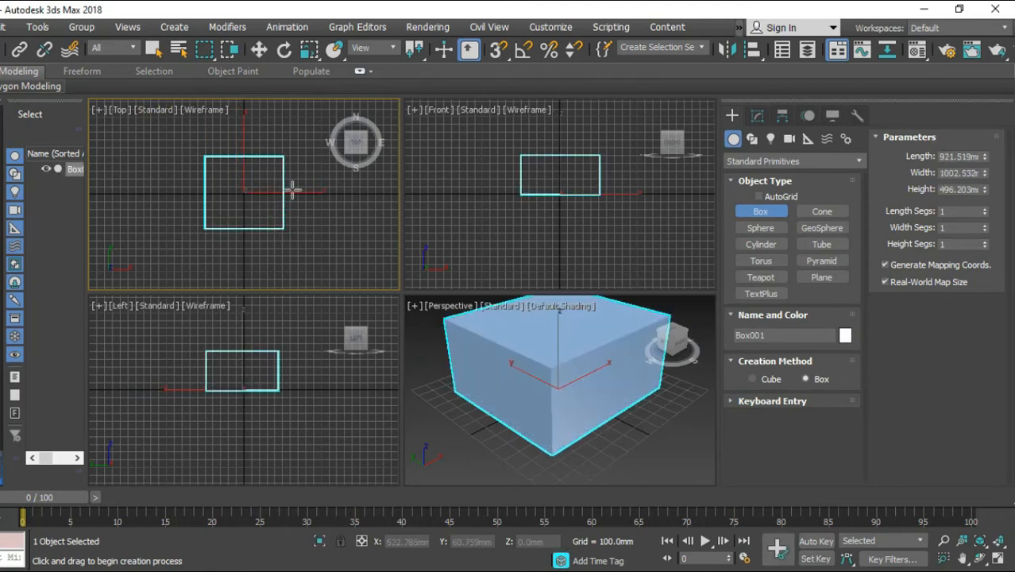
middle_click_drag(249, 446, 226, 487)
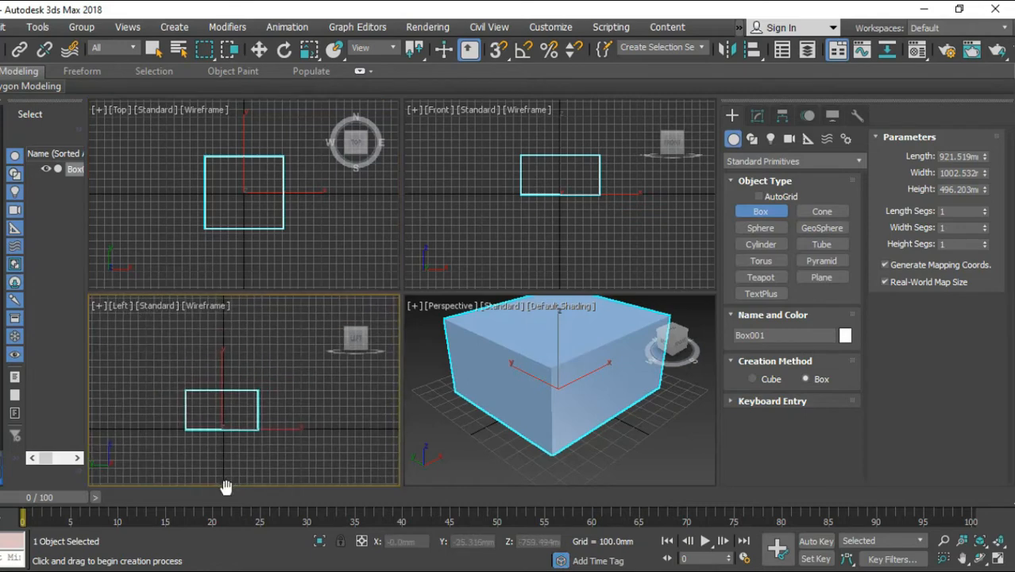
middle_click_drag(691, 415, 686, 434, "alt")
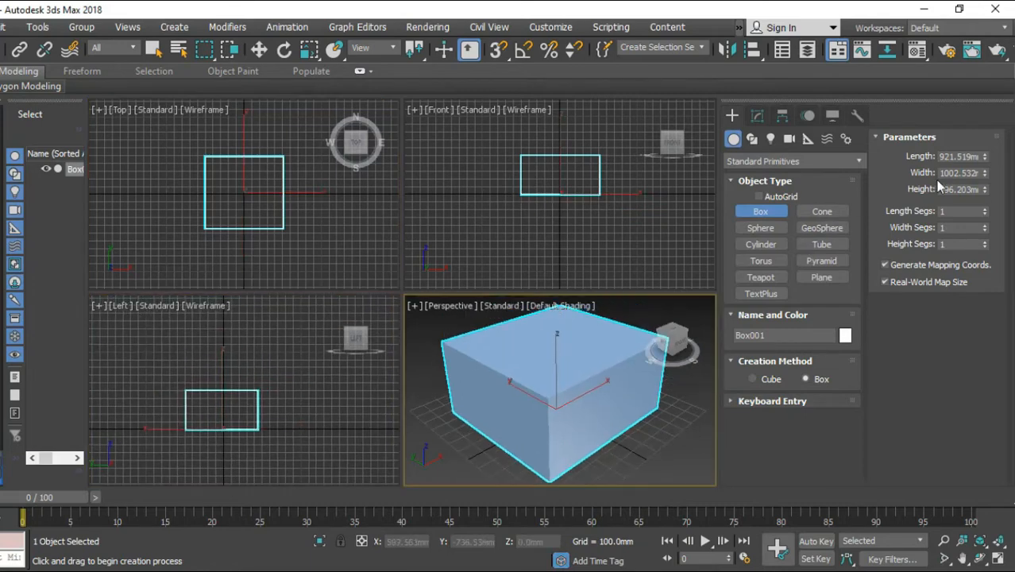
Step: Set the box's height segments to 4, keeping length and width segments at 1
double_click(946, 210)
double_click(950, 243)
double_click(947, 227)
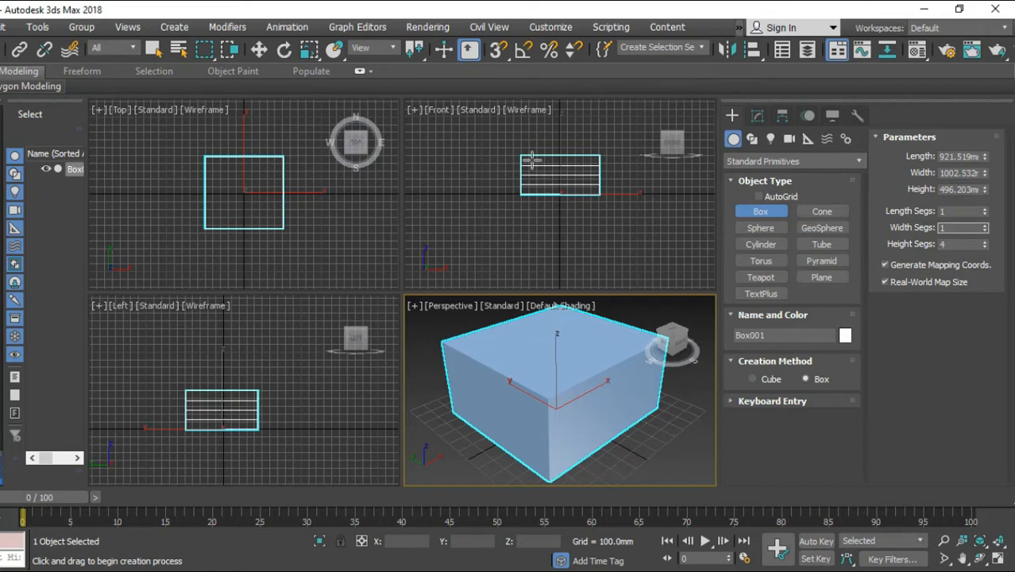
scroll(554, 168, "up", 5)
scroll(553, 168, "down", 3)
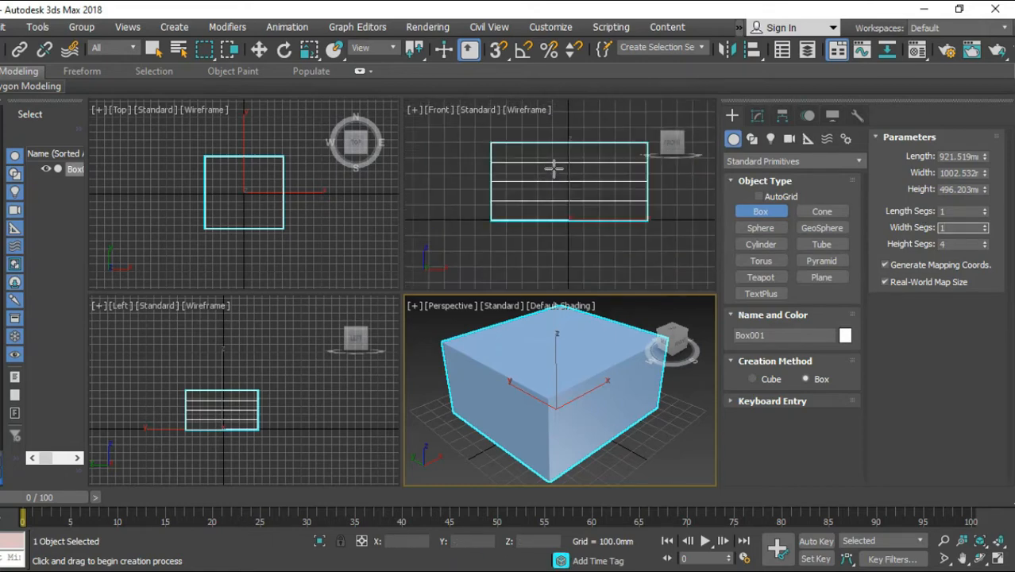
middle_click_drag(554, 167, 544, 195)
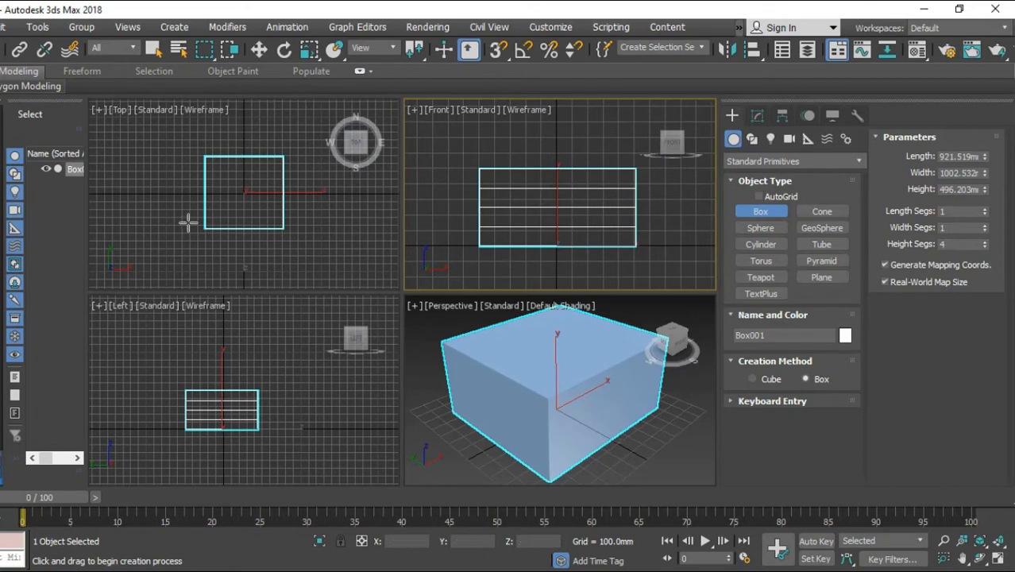
Step: Draw a donut spline beside the box in the Top view, with radii of about 976 mm and 500 mm
scroll(197, 227, "down", 4)
middle_click_drag(283, 231, 242, 231)
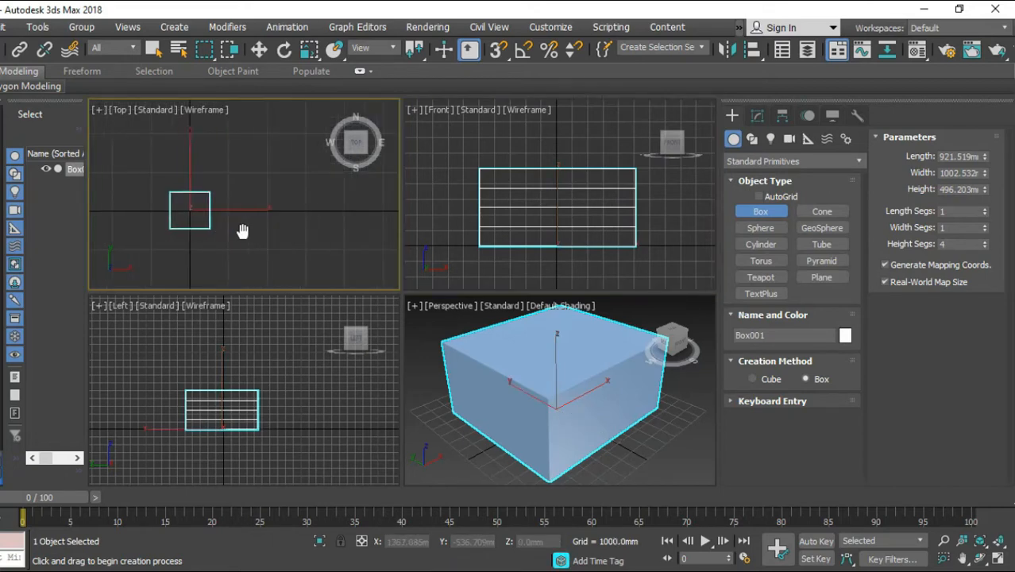
left_click(752, 140)
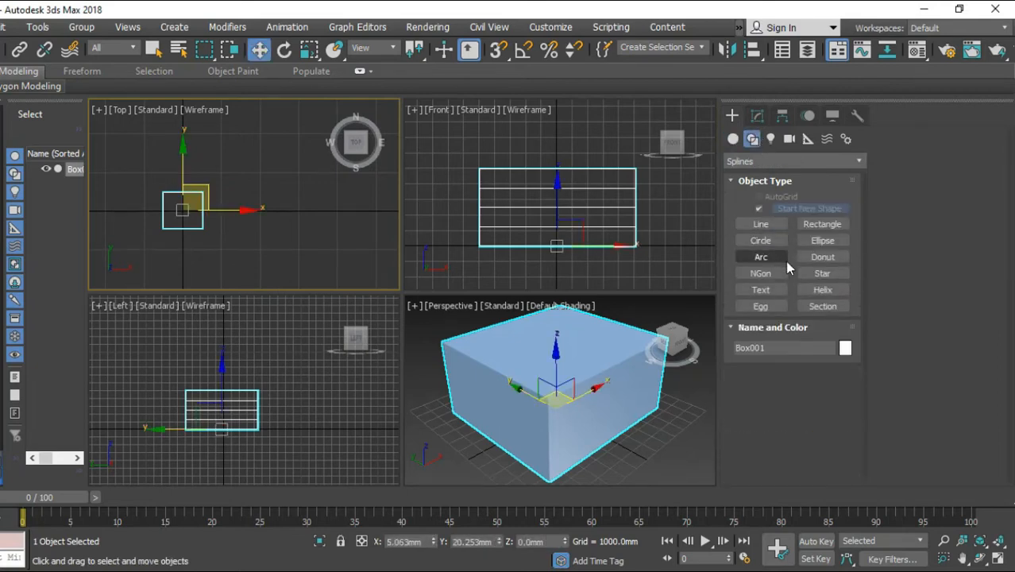
left_click(822, 257)
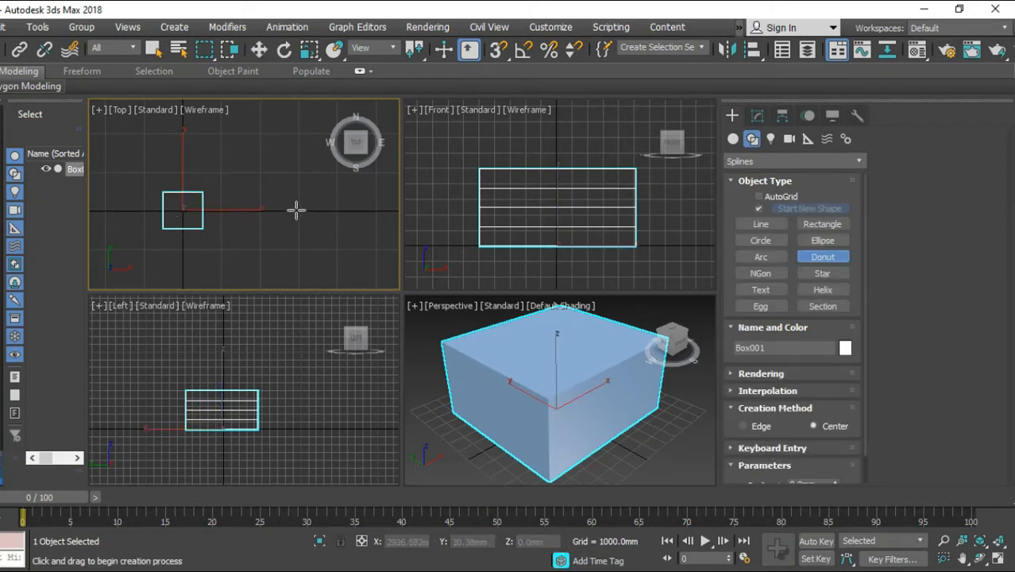
left_click_drag(308, 223, 324, 232)
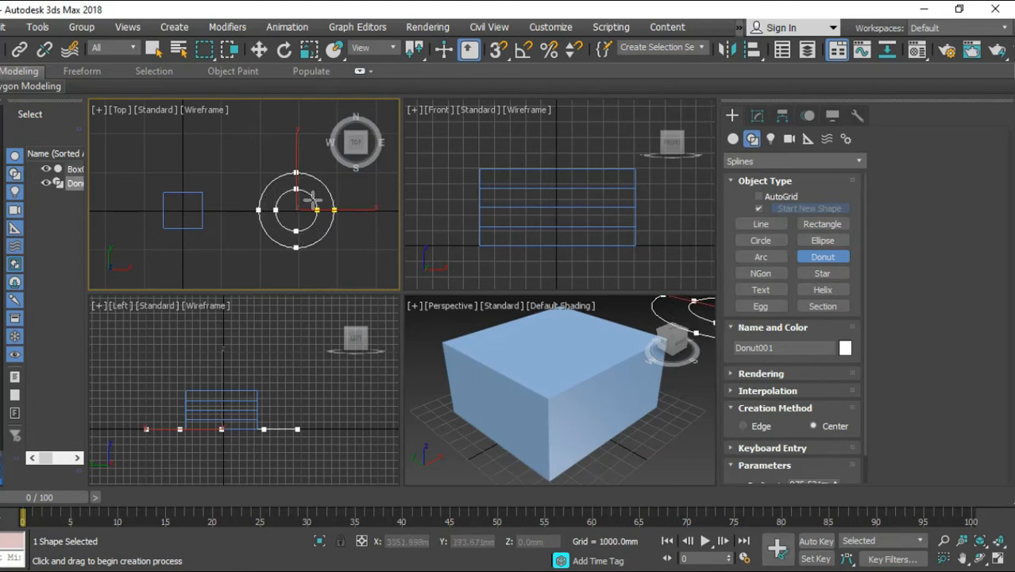
left_click(313, 201)
middle_click_drag(317, 204, 288, 215)
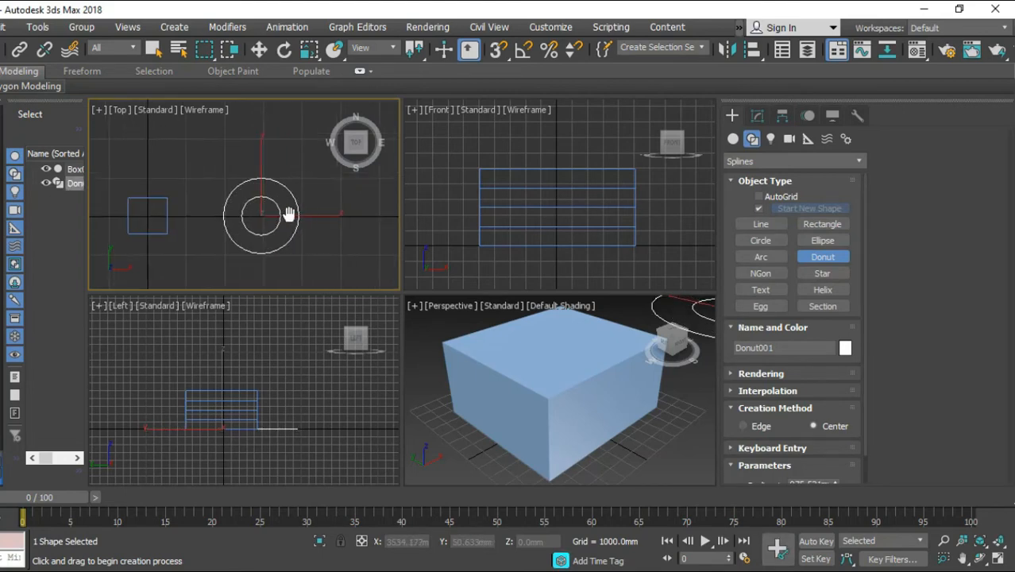
key("w")
Step: Apply an Extrude modifier to the donut with an amount of 290 mm
left_click(757, 116)
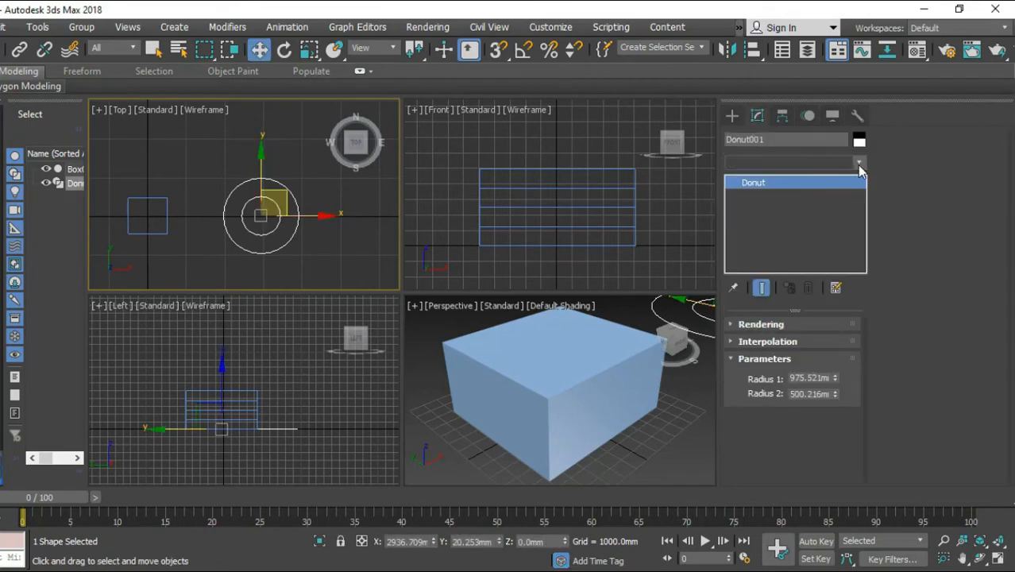
left_click(858, 164)
scroll(774, 477, "down", 10)
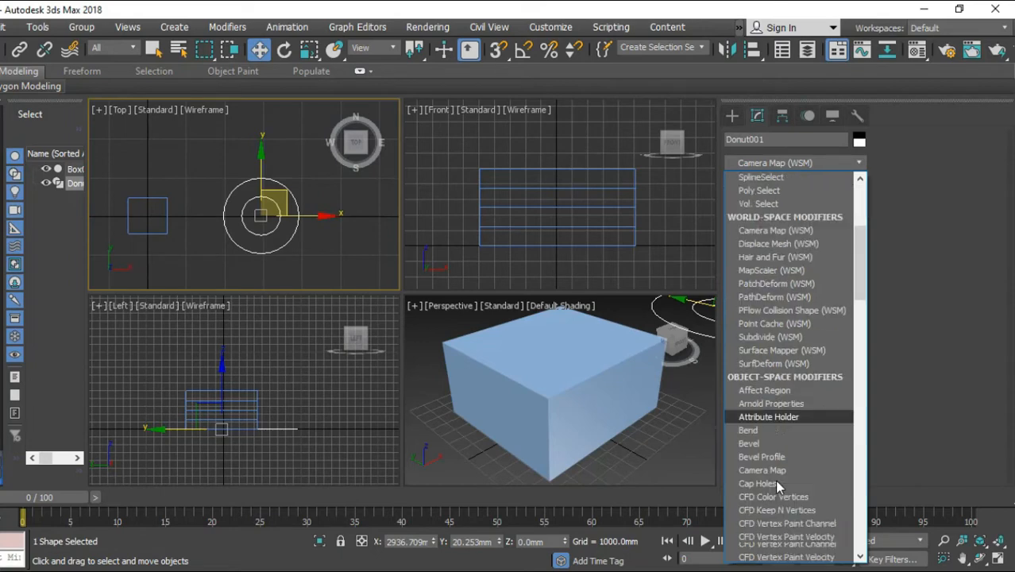
left_click(748, 246)
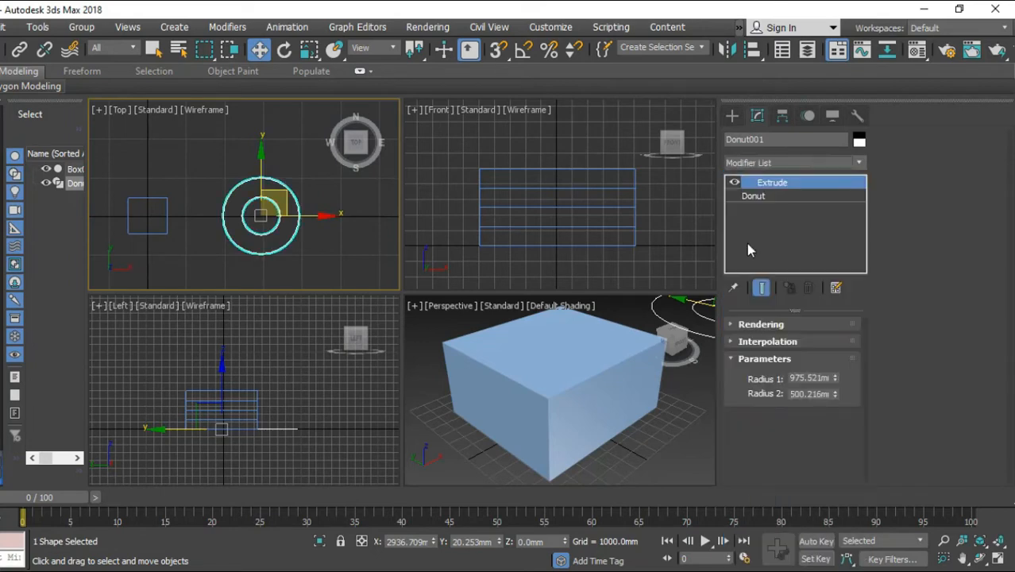
middle_click(509, 384)
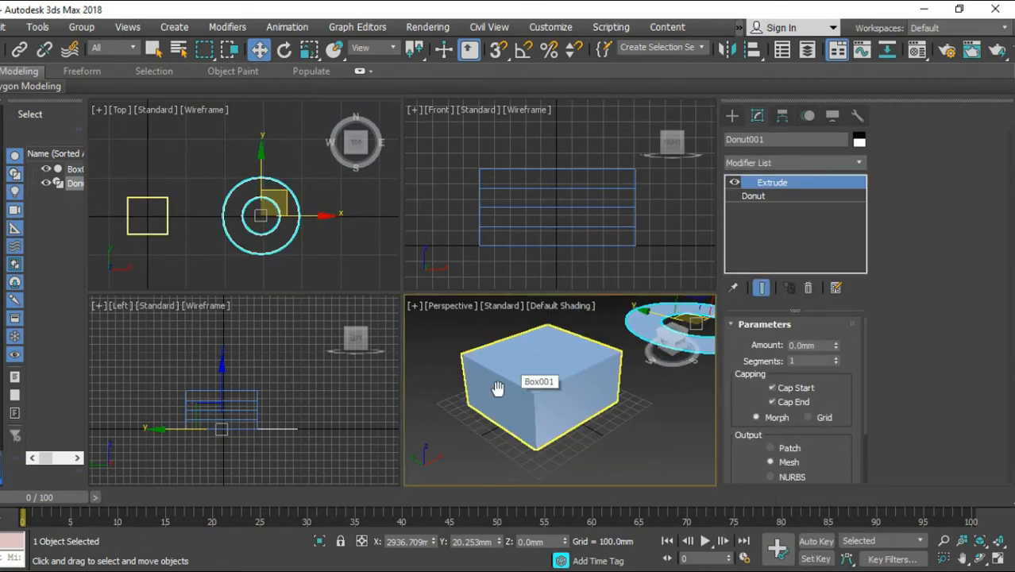
key("z")
scroll(529, 399, "up", 5)
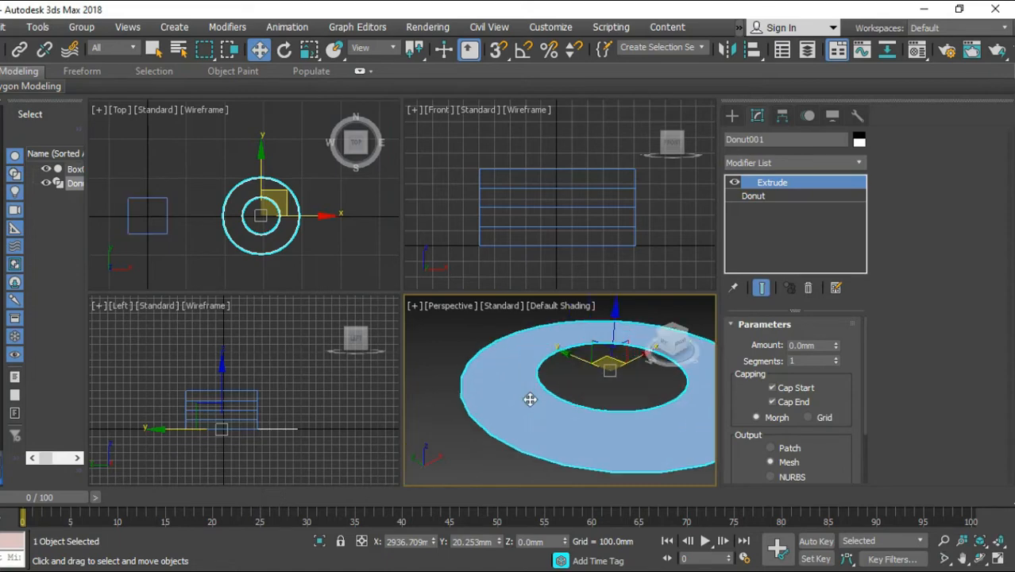
scroll(530, 399, "down", 4)
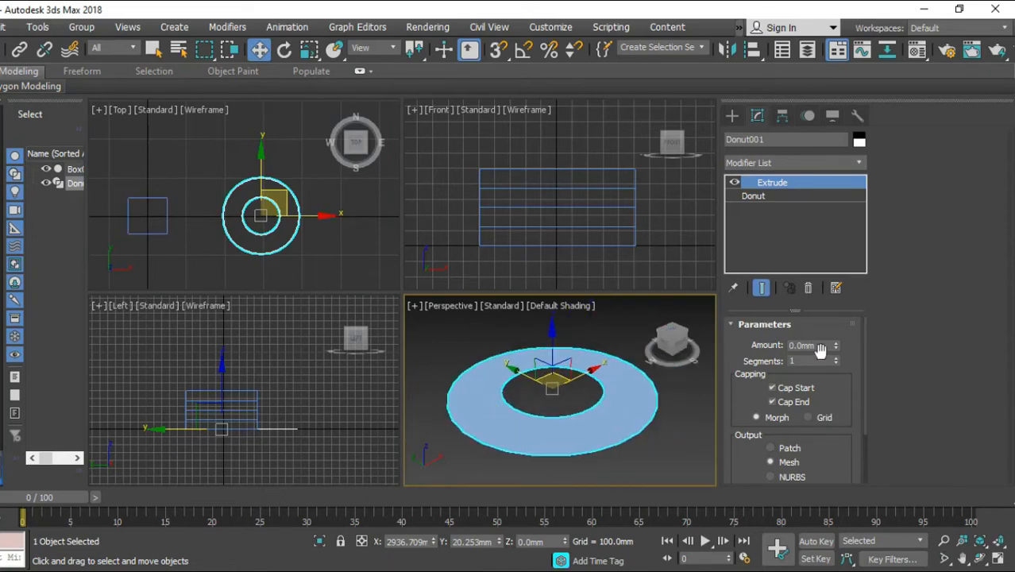
left_click_drag(835, 345, 819, 295)
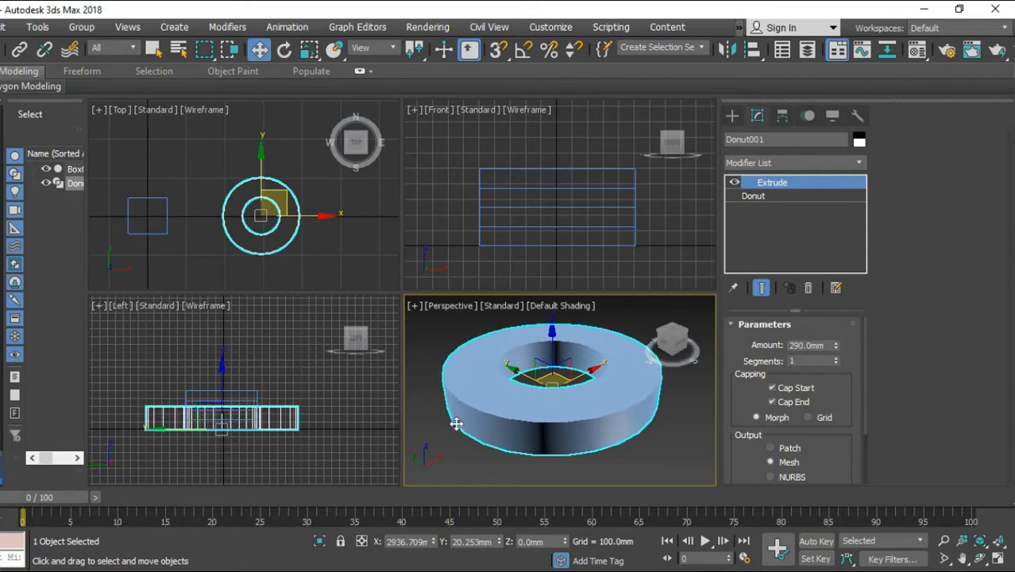
Step: Delete the box beside the extruded donut
middle_click_drag(455, 422, 467, 429)
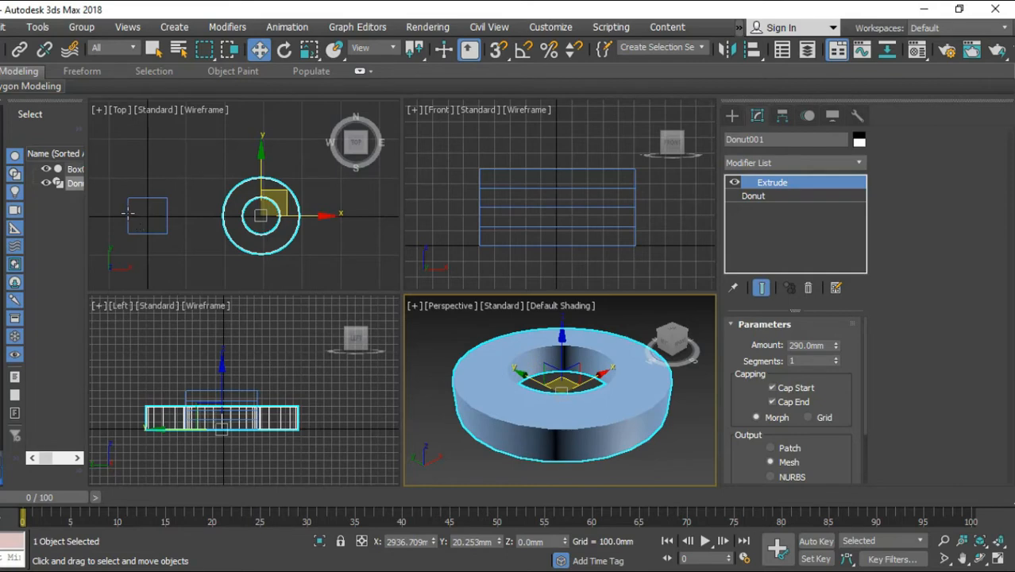
left_click(127, 213)
key("Delete")
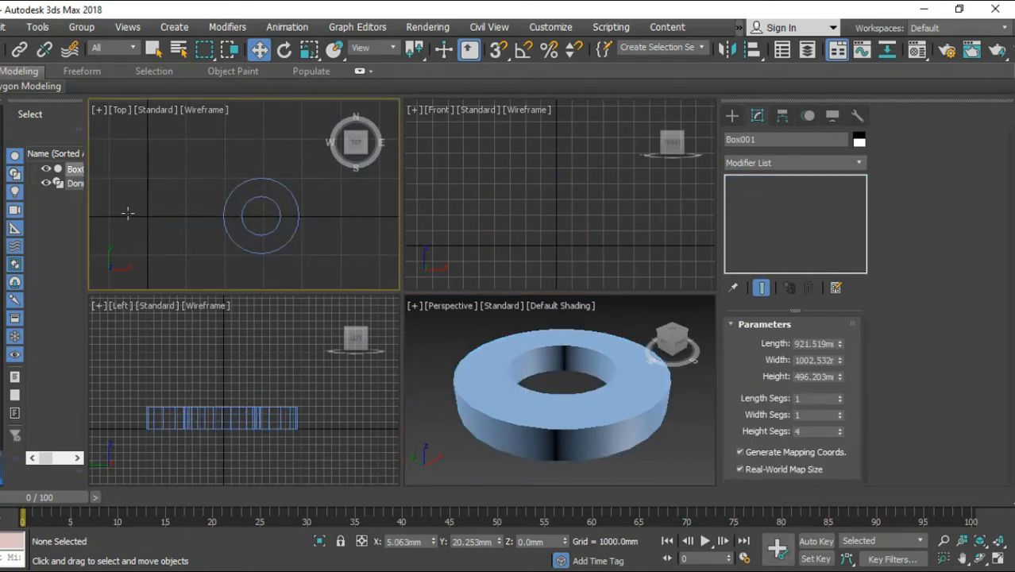
Step: Move the extruded donut about 2917 mm along negative X to the origin and fit it in all viewports
left_click(243, 220)
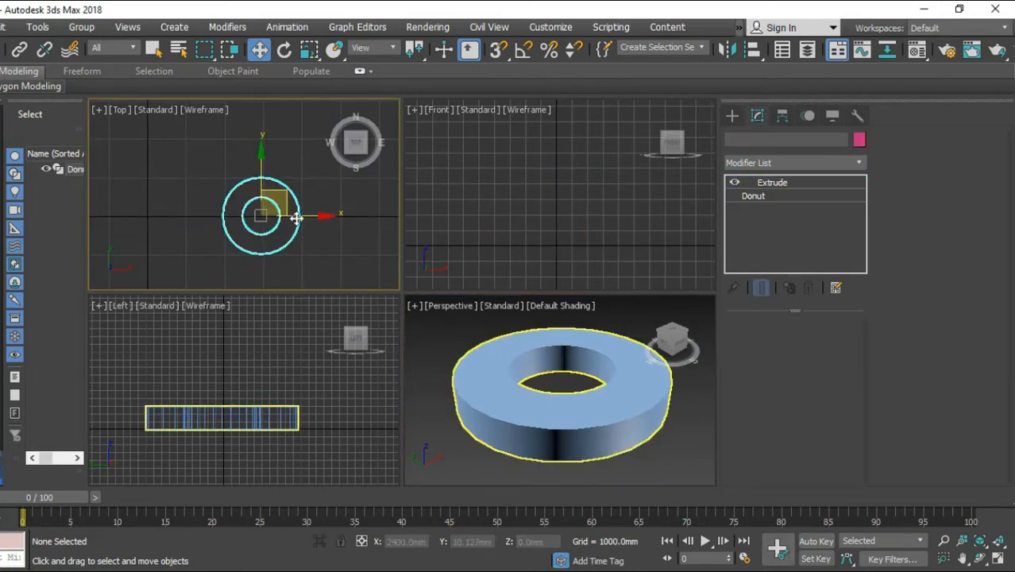
left_click(295, 217)
left_click_drag(311, 218, 198, 230)
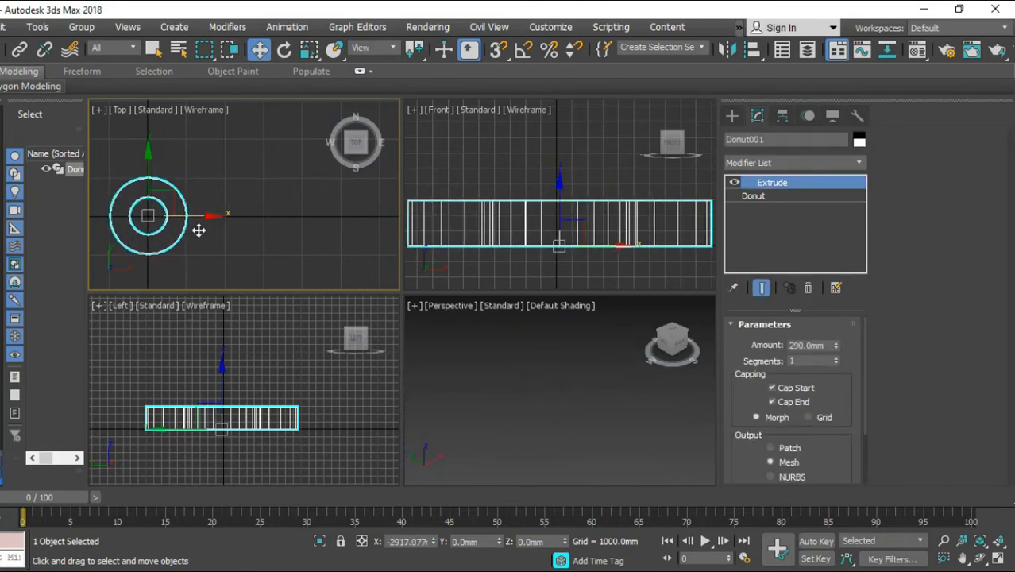
left_click(1000, 542)
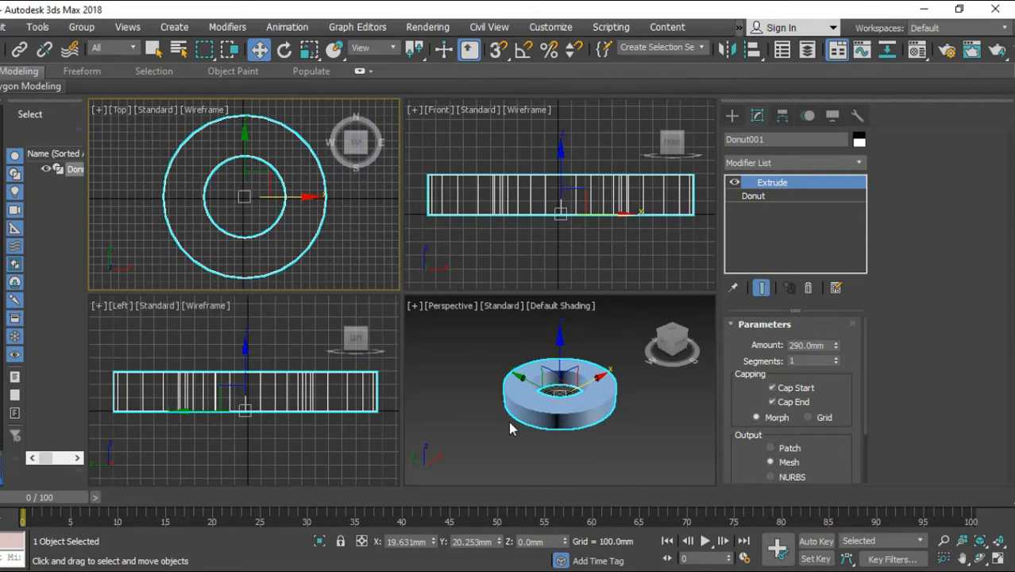
Step: Add an Edit Poly modifier above the donut's Extrude and enter the Border sub-object level
left_click(853, 161)
key("e")
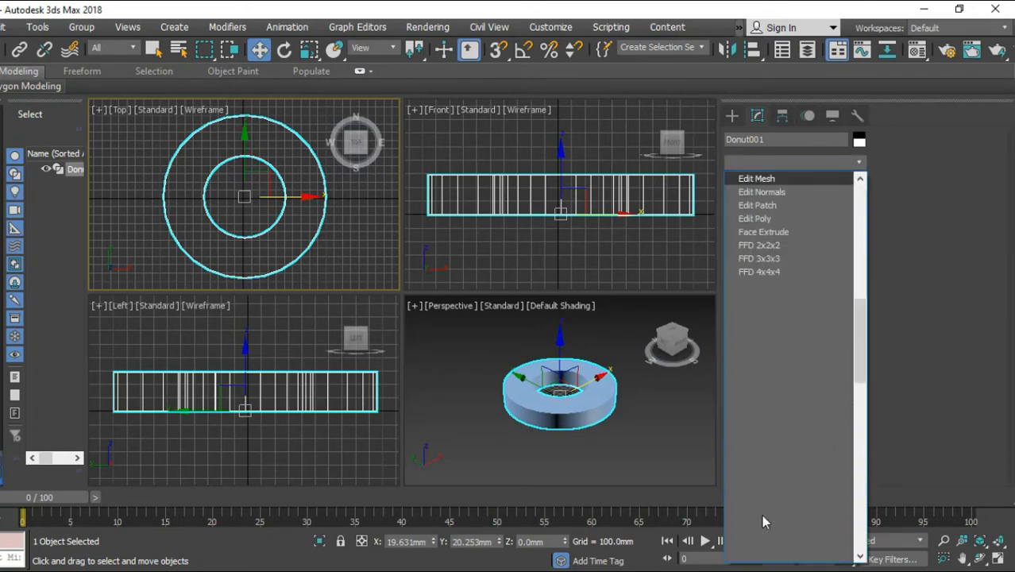
left_click(765, 220)
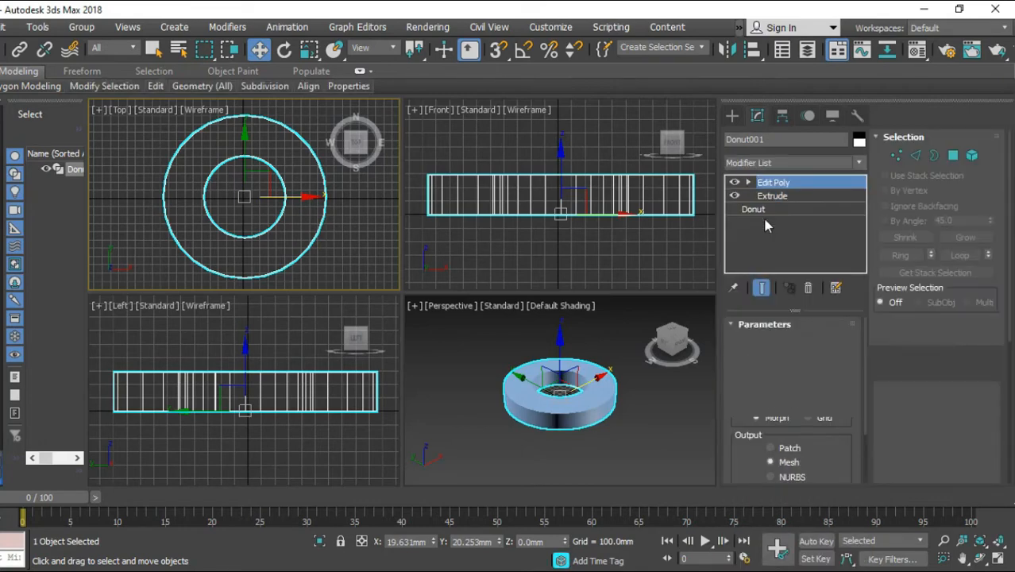
left_click(936, 158)
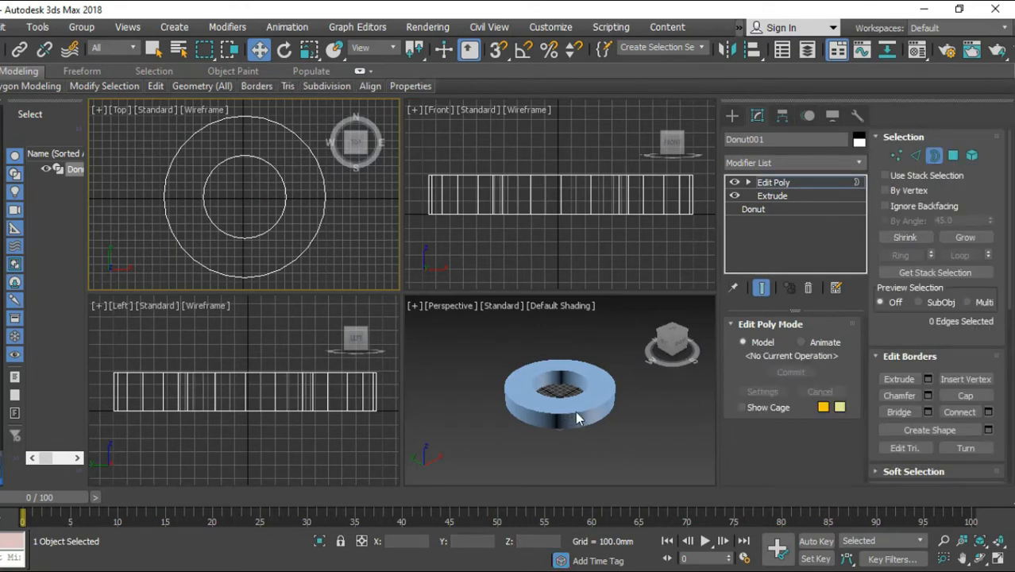
Step: Switch the Perspective view's shading to Wireframe Override for a closer view of the ring's edges
scroll(575, 411, "up", 5)
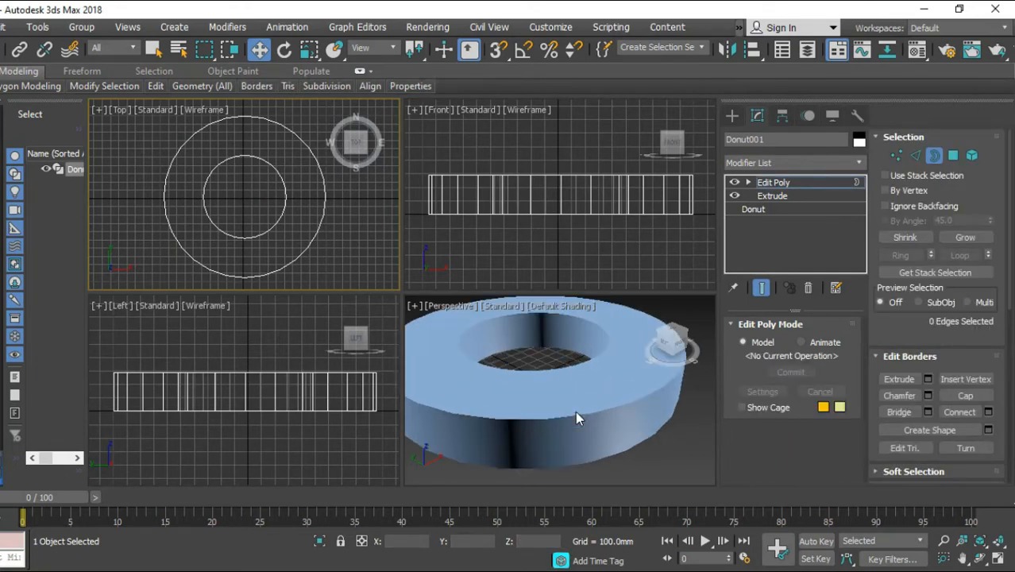
middle_click_drag(245, 409, 249, 413)
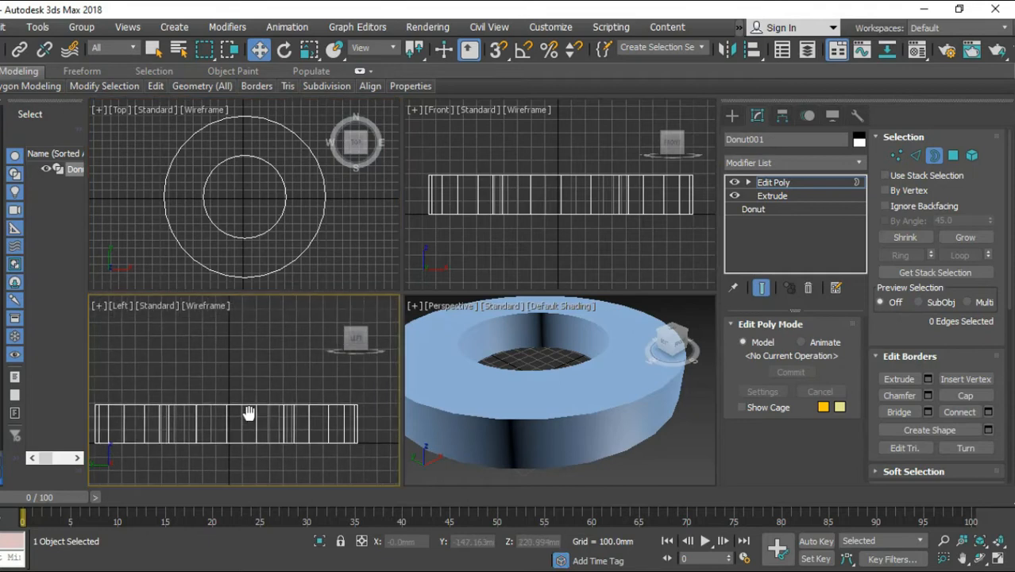
left_click(584, 312)
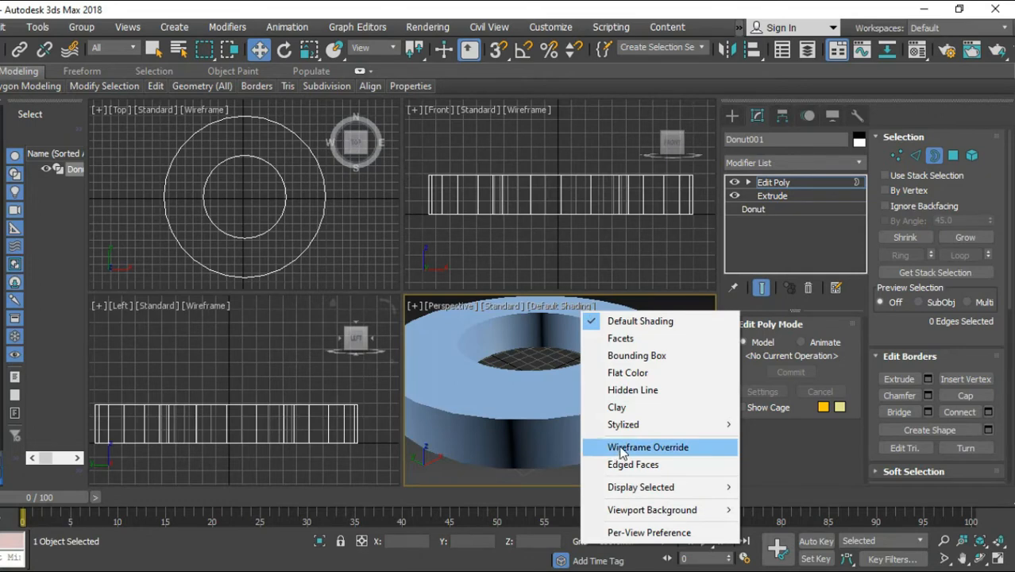
left_click(624, 449)
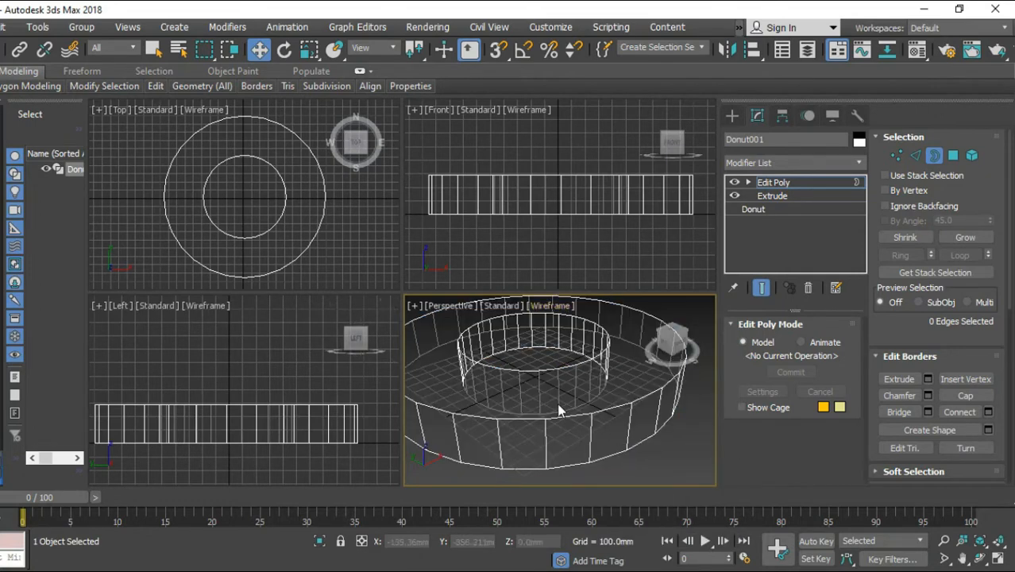
scroll(596, 415, "up", 4)
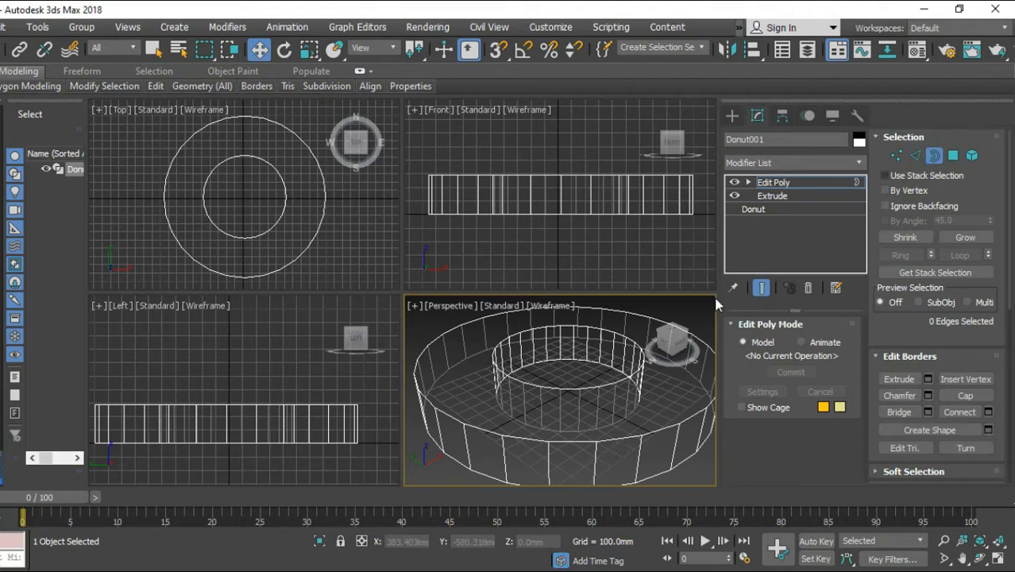
left_click(279, 403)
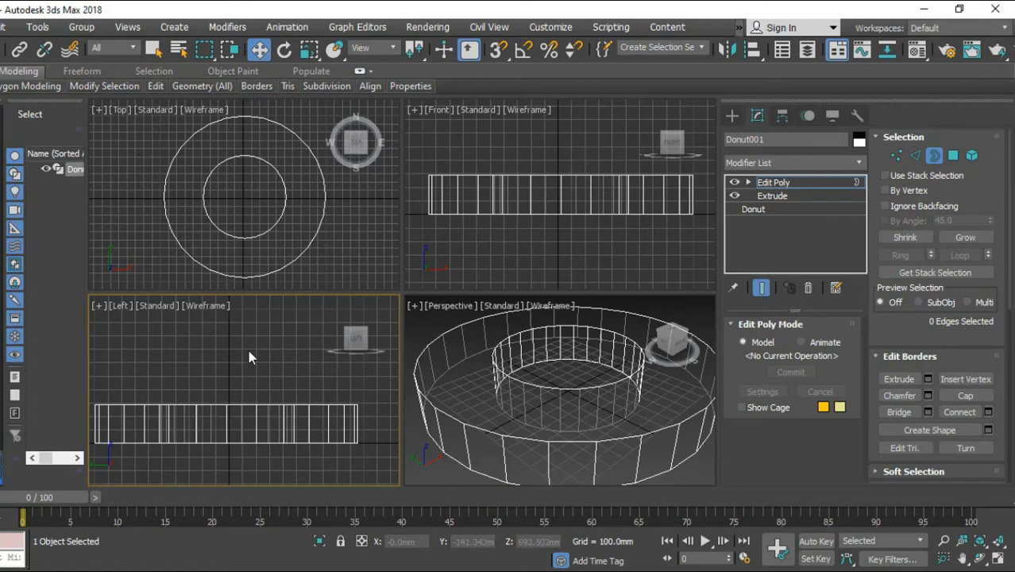
scroll(248, 349, "down", 3)
scroll(277, 216, "down", 3)
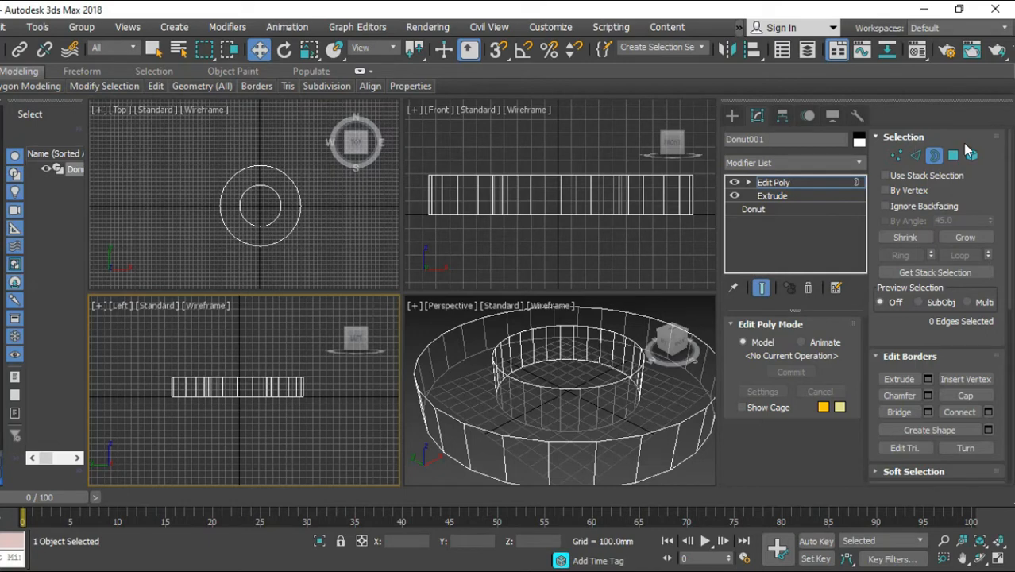
Step: Leave the donut's Border level and create a box about 1361 mm long, 1267 mm wide and 548 mm high beside it in the Top view
left_click(936, 159)
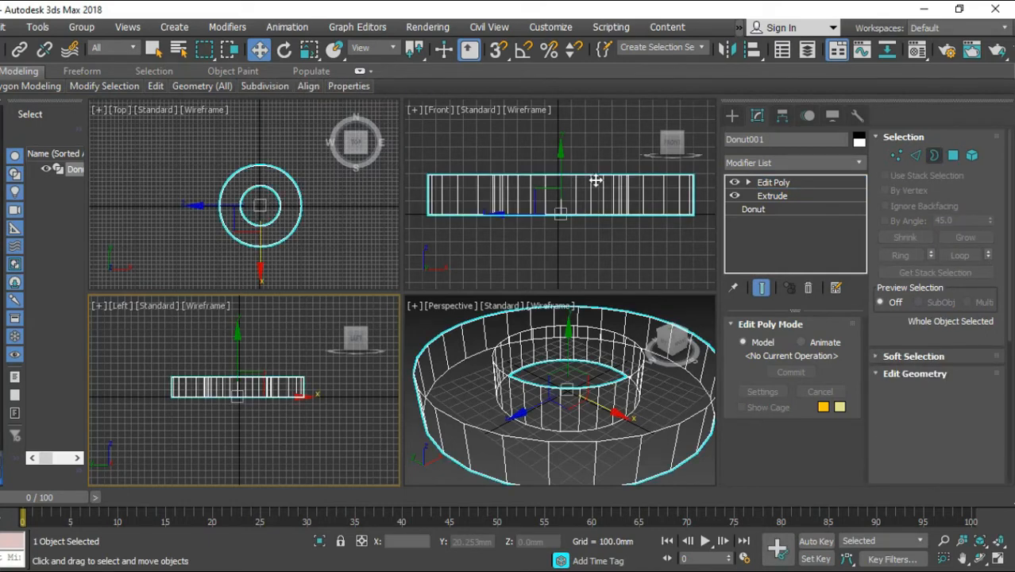
left_click(731, 116)
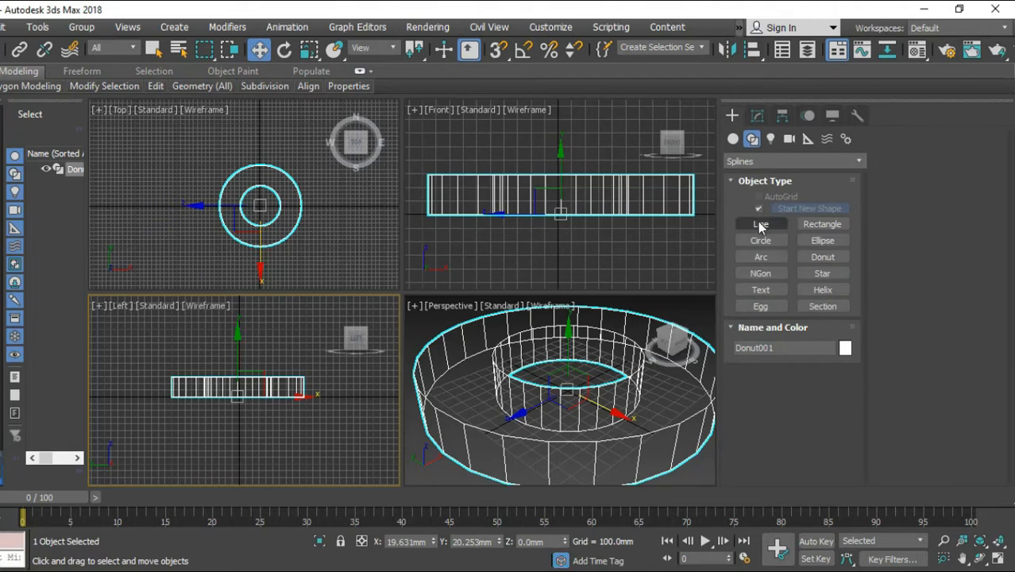
left_click(731, 141)
left_click(760, 212)
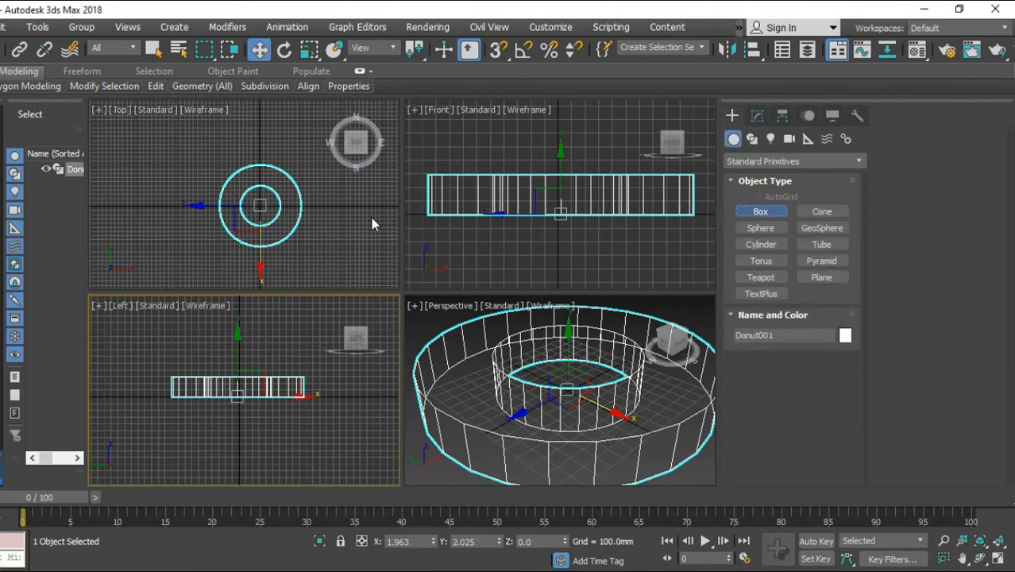
middle_click_drag(189, 214, 267, 213)
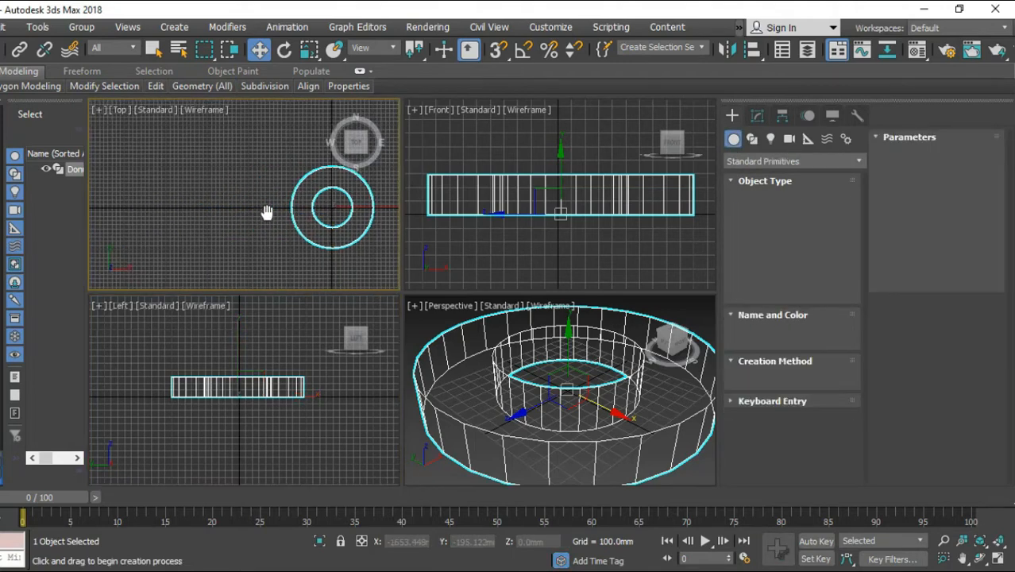
left_click_drag(185, 180, 237, 226)
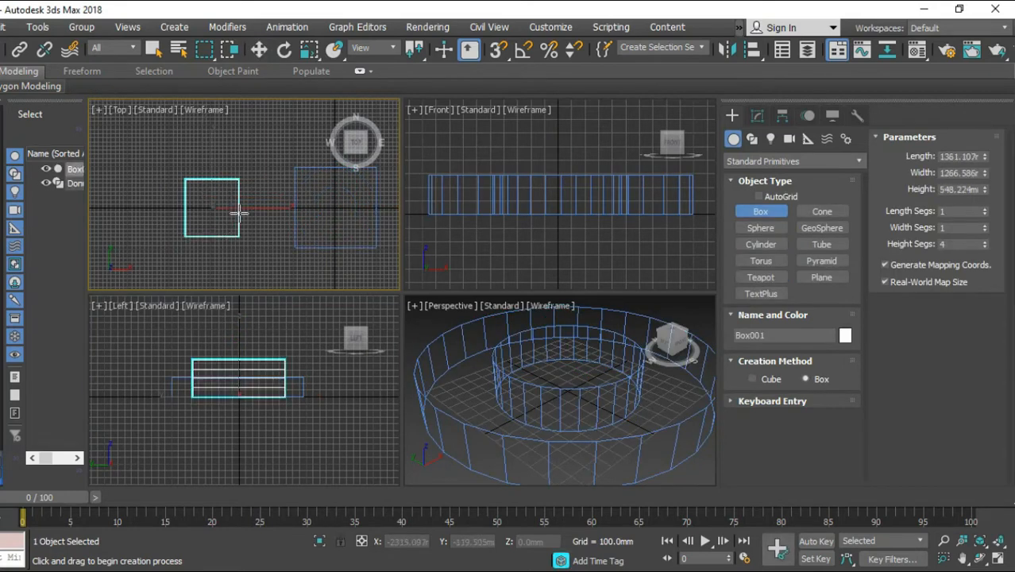
left_click(238, 213)
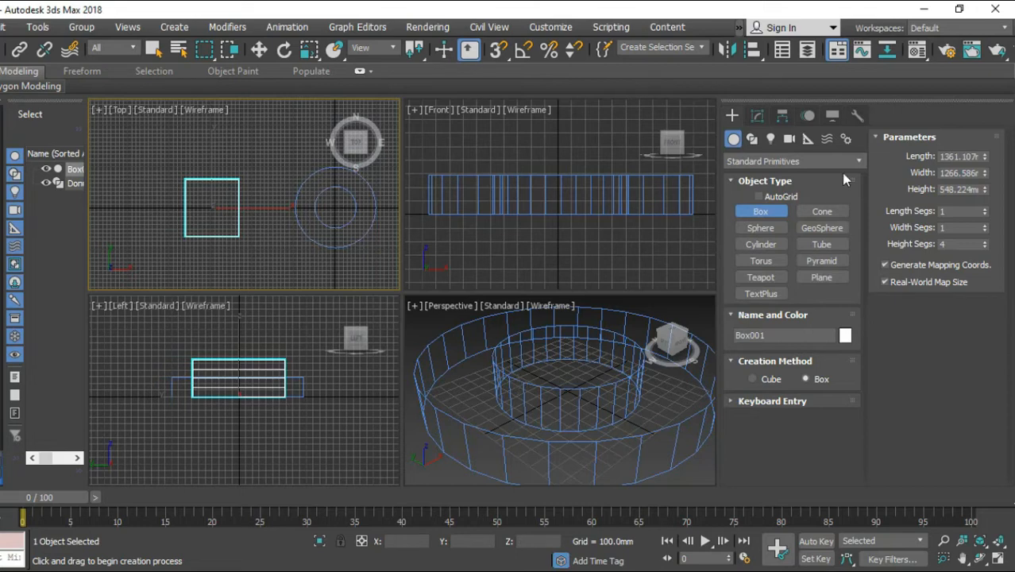
Step: Add an Edit Poly modifier to the new box and enter its Border sub-object level
left_click(756, 115)
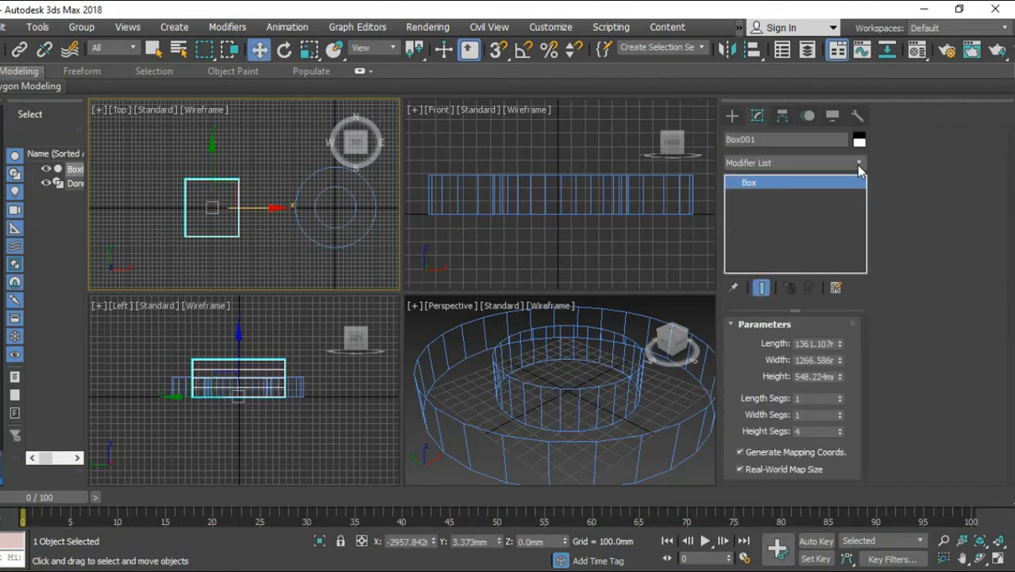
left_click(856, 165)
scroll(797, 318, "down", 2)
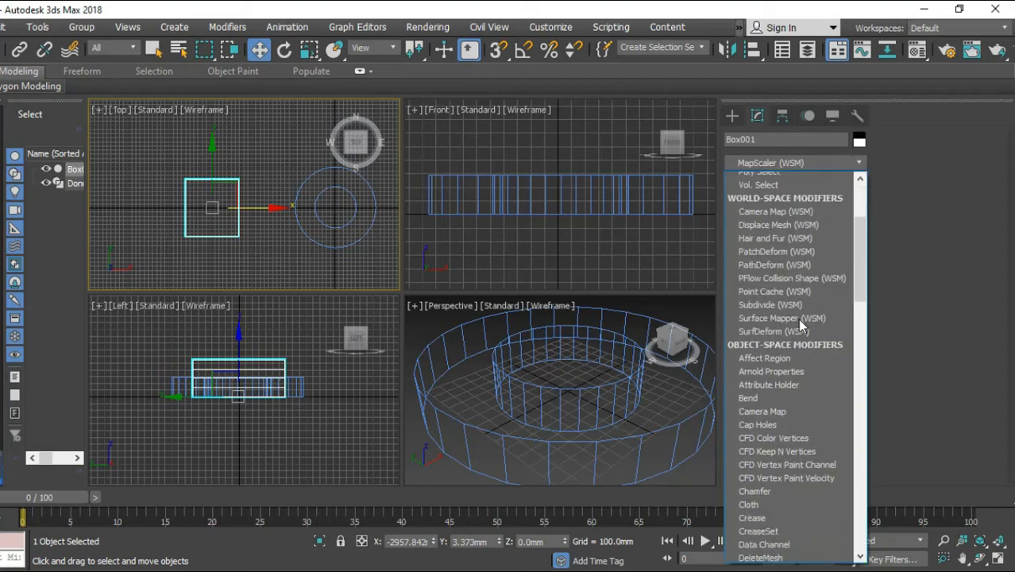
key("e")
left_click(784, 220)
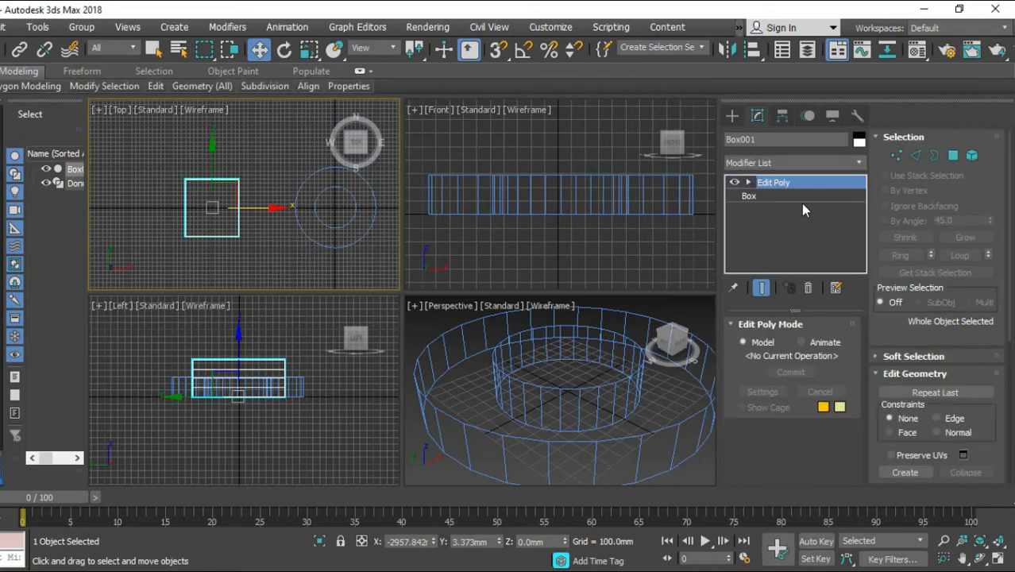
left_click(939, 154)
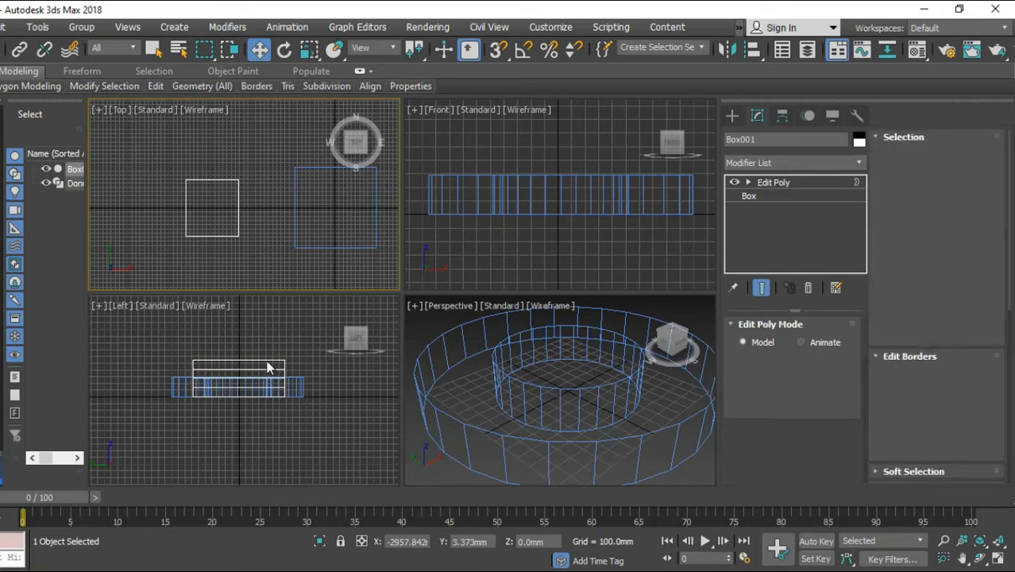
Step: Delete the box's top polygon at the Polygon sub-object level
scroll(270, 370, "up", 5)
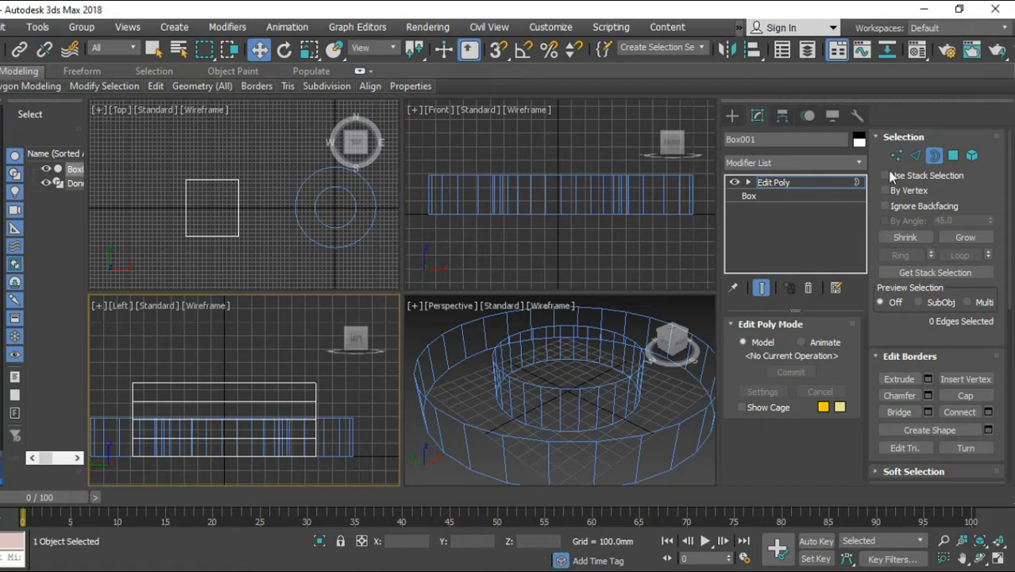
left_click(954, 156)
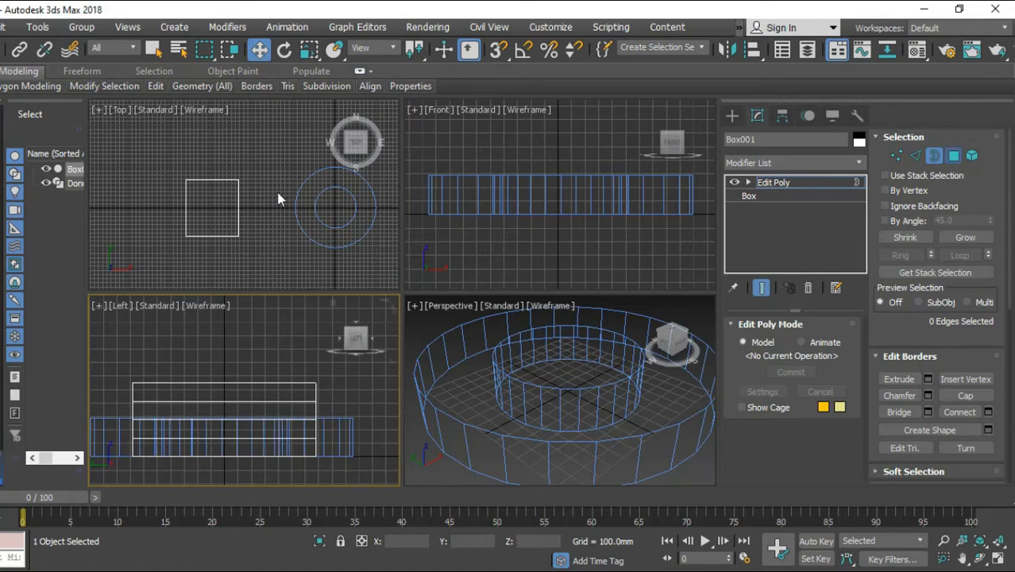
left_click(215, 200)
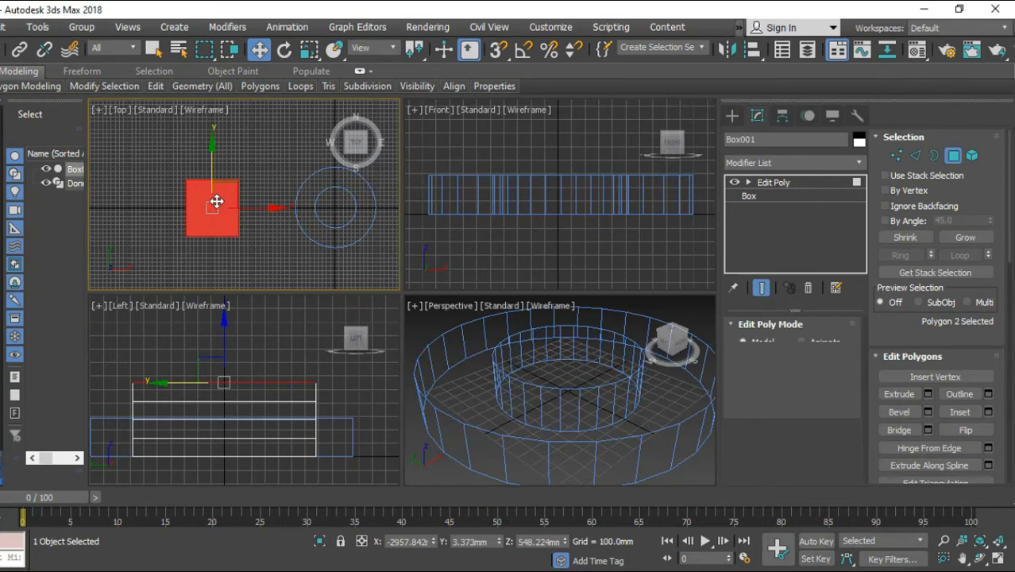
key("Delete")
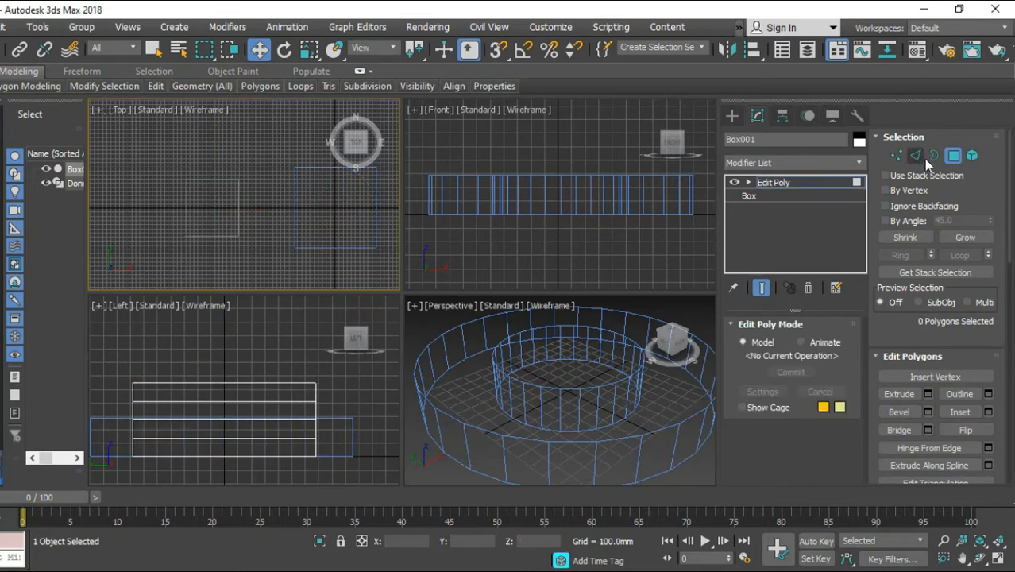
Step: Select the border around the box's open top at the Border level and maximize the Top view
left_click(931, 158)
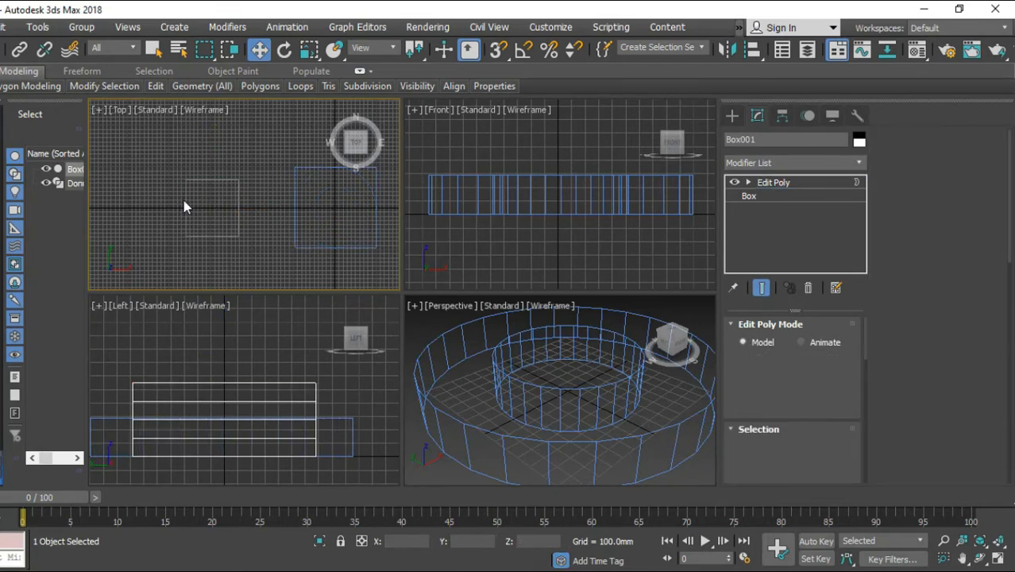
middle_click_drag(185, 201, 190, 204)
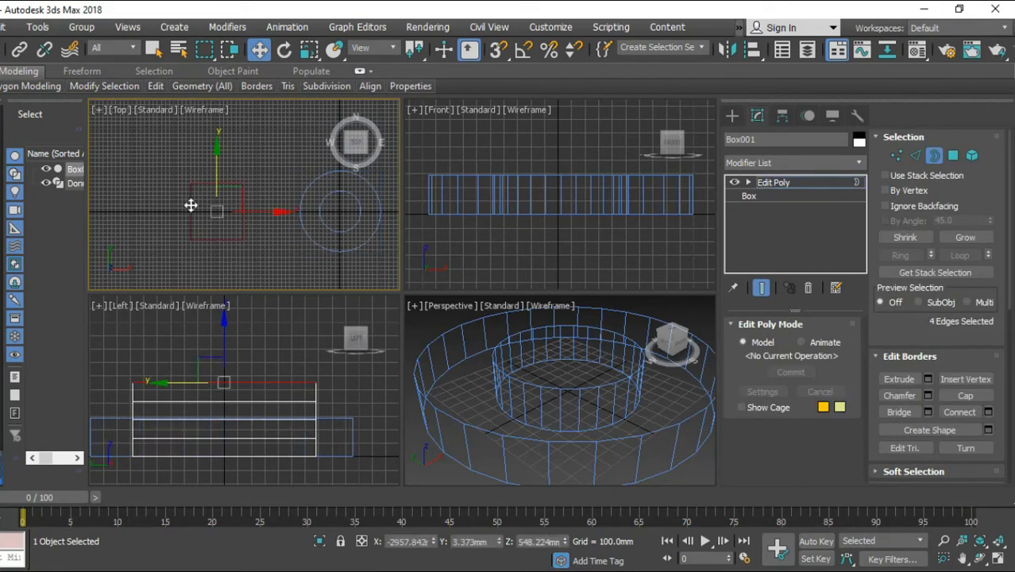
scroll(191, 205, "up", 4)
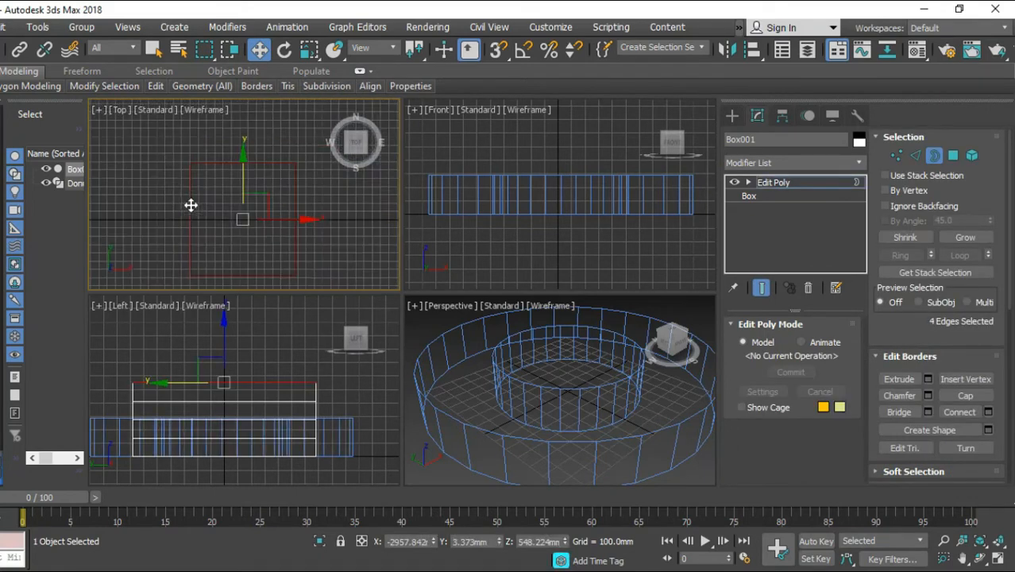
key("alt+w")
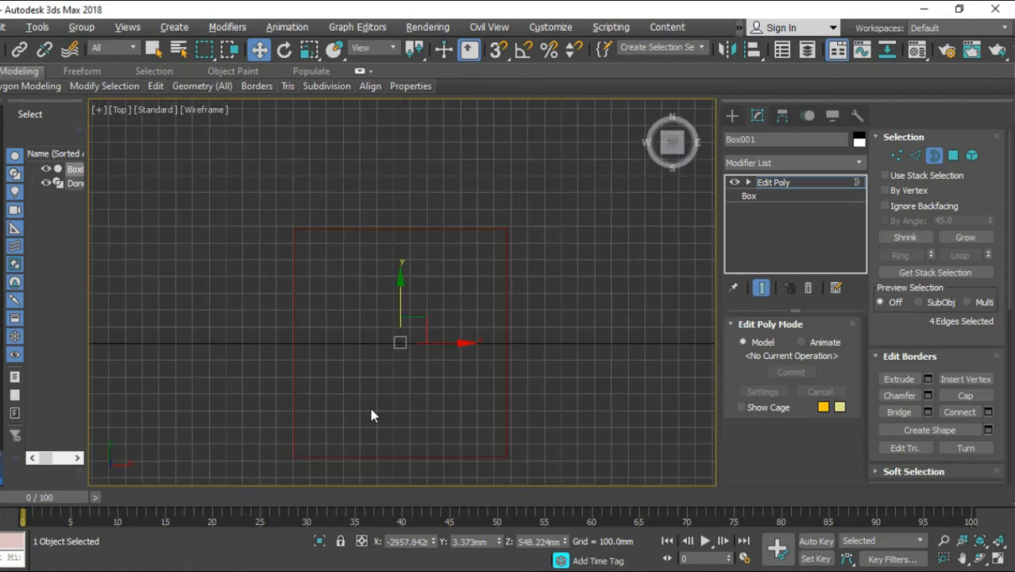
middle_click_drag(416, 319, 444, 271)
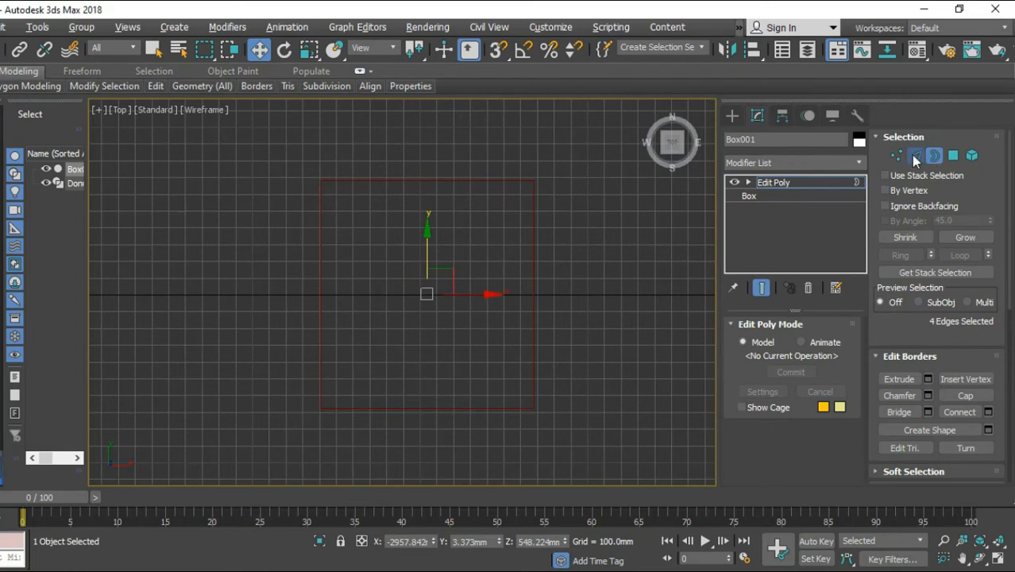
Step: Try selecting the open top's edges one by one at the Edge sub-object level, and undo the added selections
left_click(320, 299)
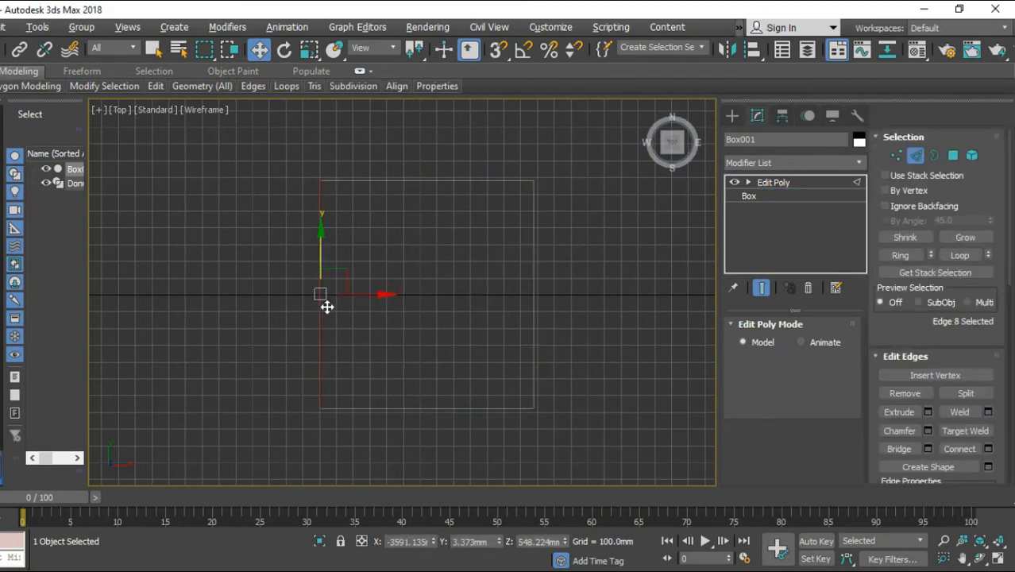
left_click(436, 182, "ctrl")
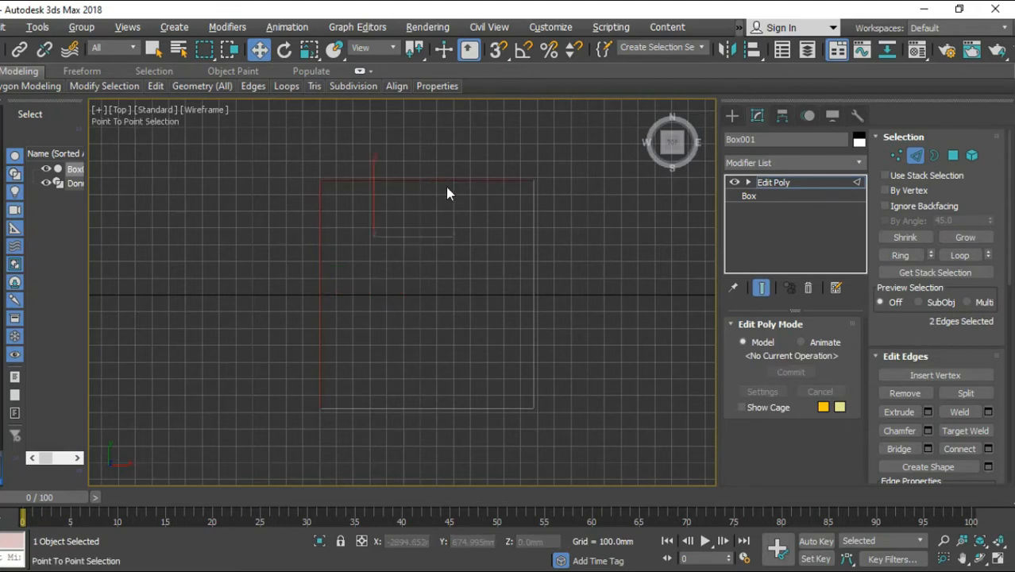
left_click(532, 280, "ctrl")
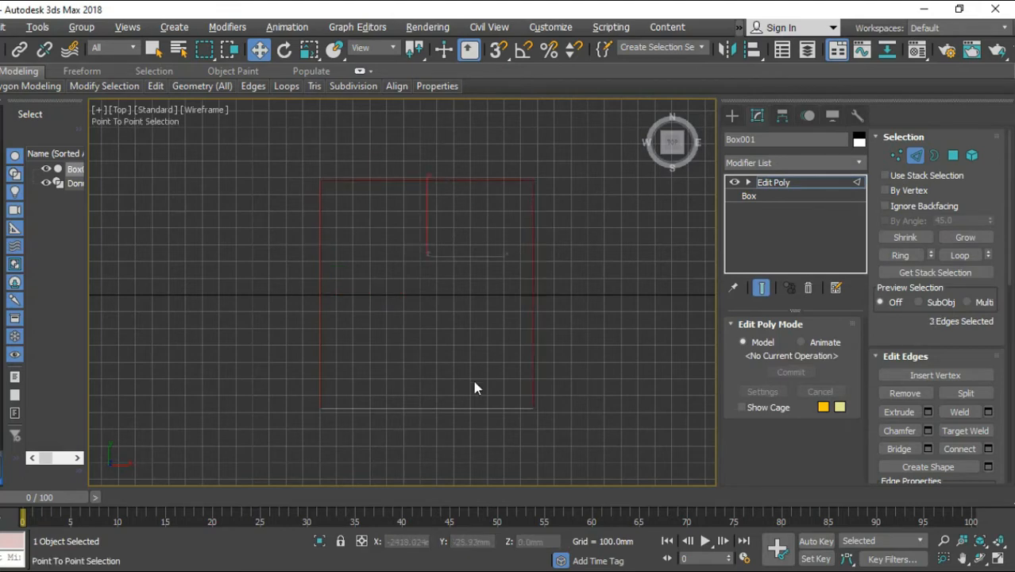
left_click(443, 409, "ctrl")
key("ctrl+z")
key("ctrl+z")
key("ctrl+z")
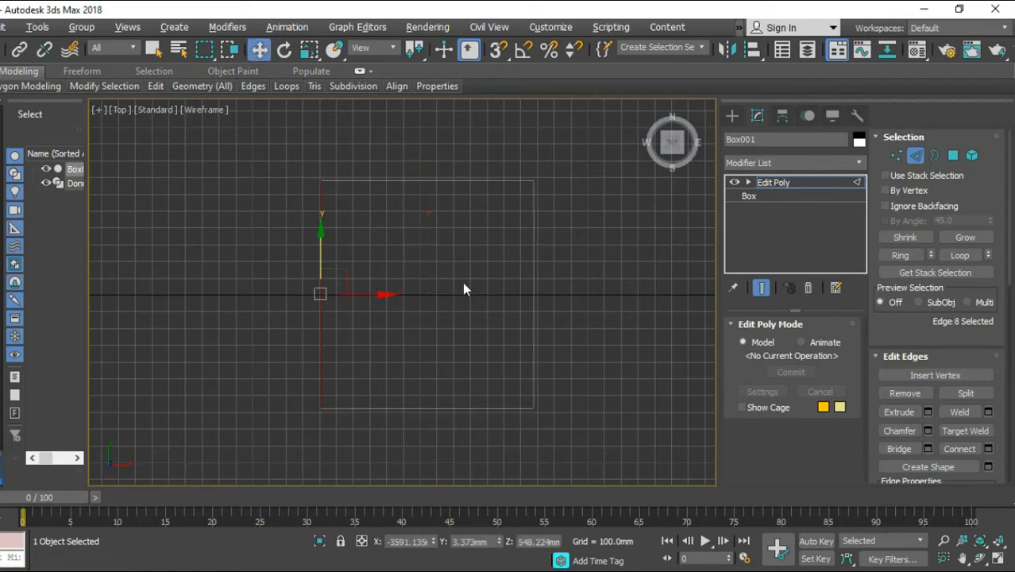
Step: Return to the Border sub-object level and select the whole rim of the box's opening at once
left_click(933, 155)
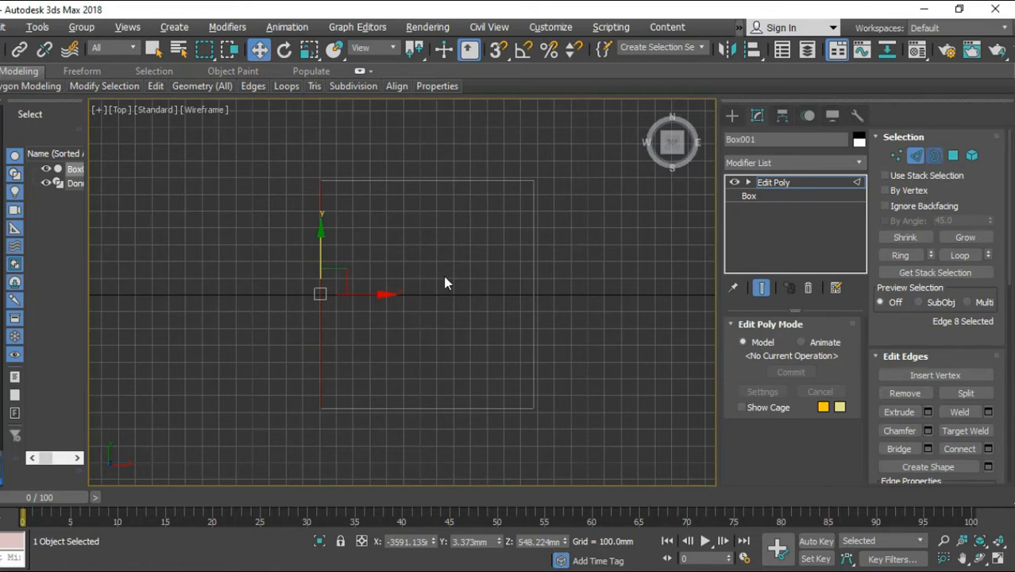
left_click(378, 408)
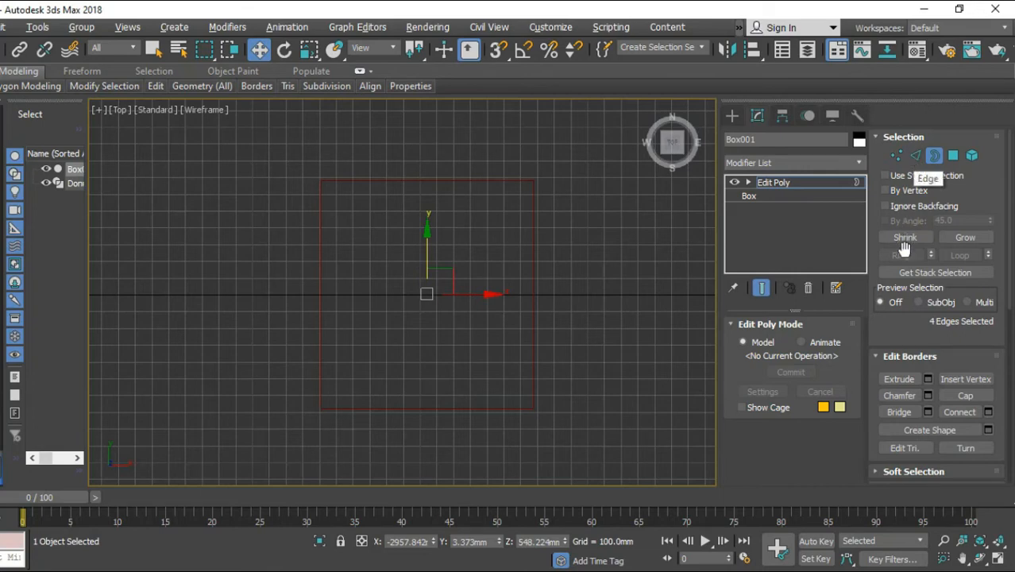
scroll(926, 390, "down", 1)
scroll(926, 389, "down", 3)
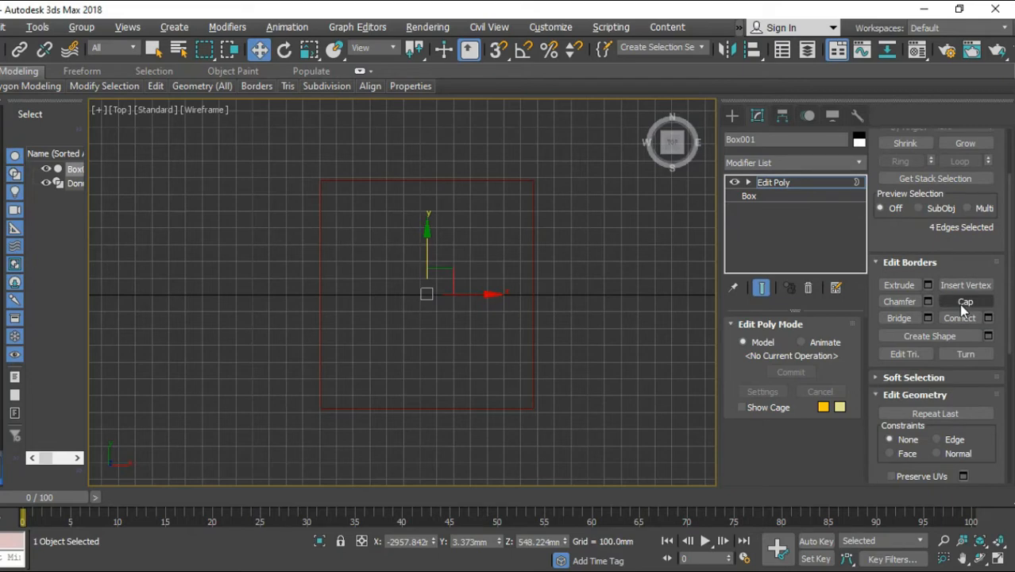
Step: Switch the Perspective view to Default Shading and maximize it to show the open box
key("alt+w")
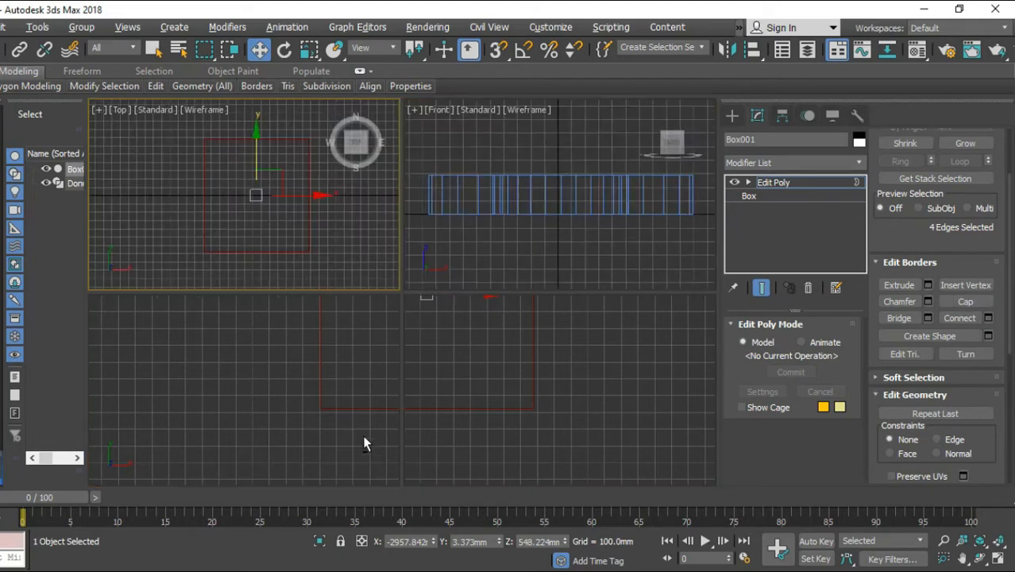
scroll(545, 390, "down", 5)
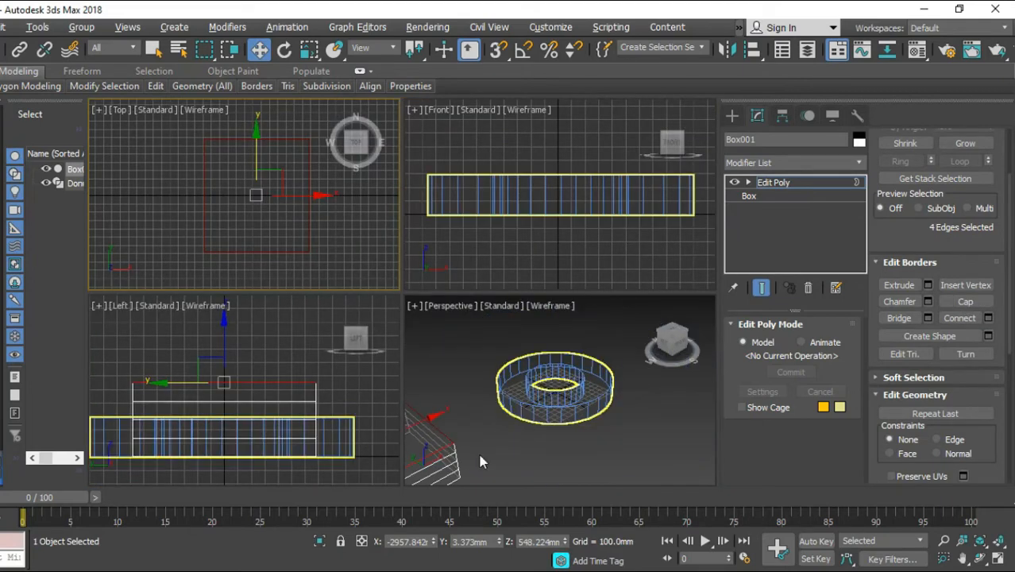
middle_click_drag(479, 460, 546, 326, "alt")
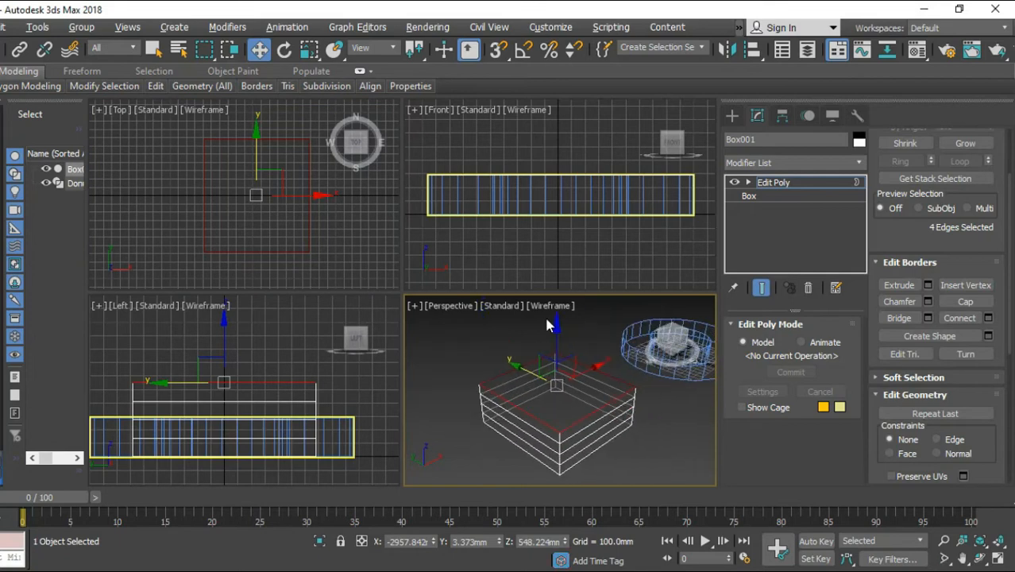
left_click(552, 306)
left_click(584, 318)
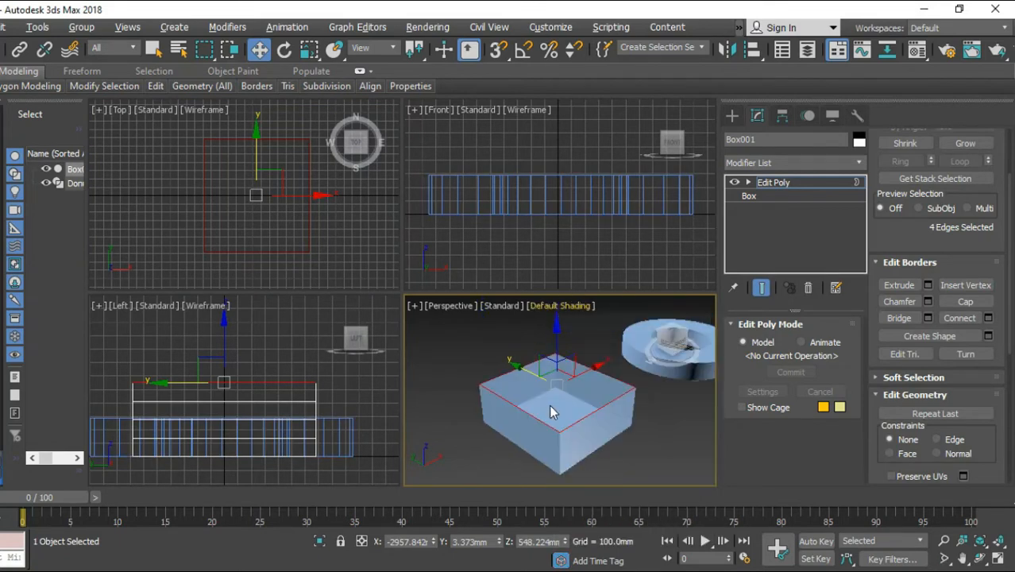
key("alt+w")
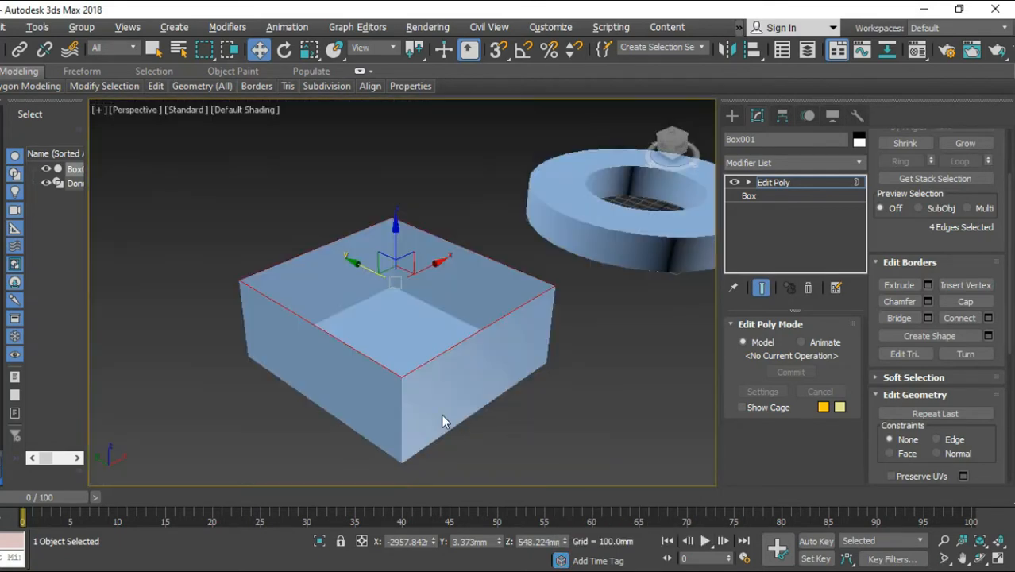
middle_click_drag(415, 419, 386, 422, "alt")
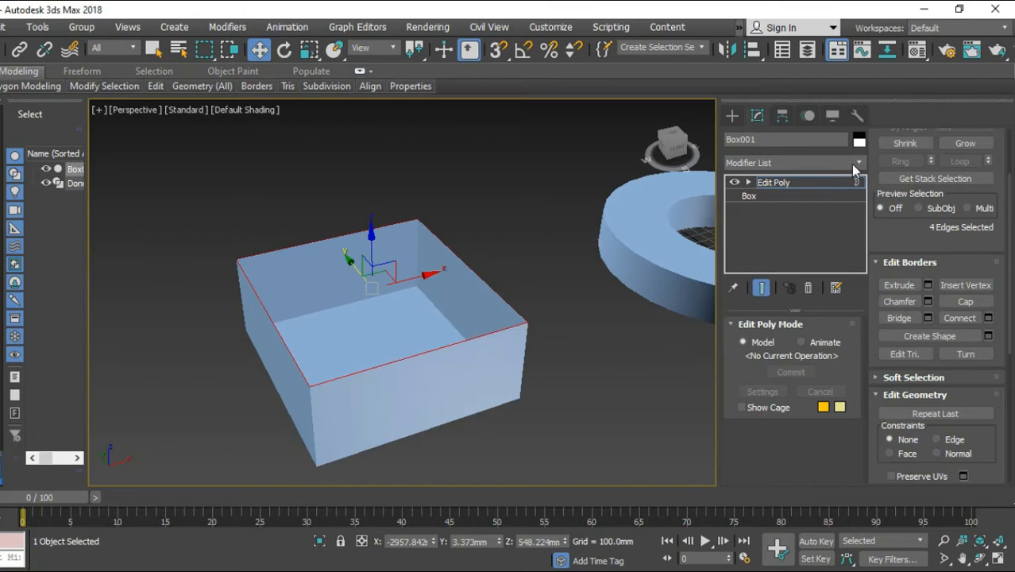
Step: Close the box's open top by applying Cap to the selected border
left_click(964, 302)
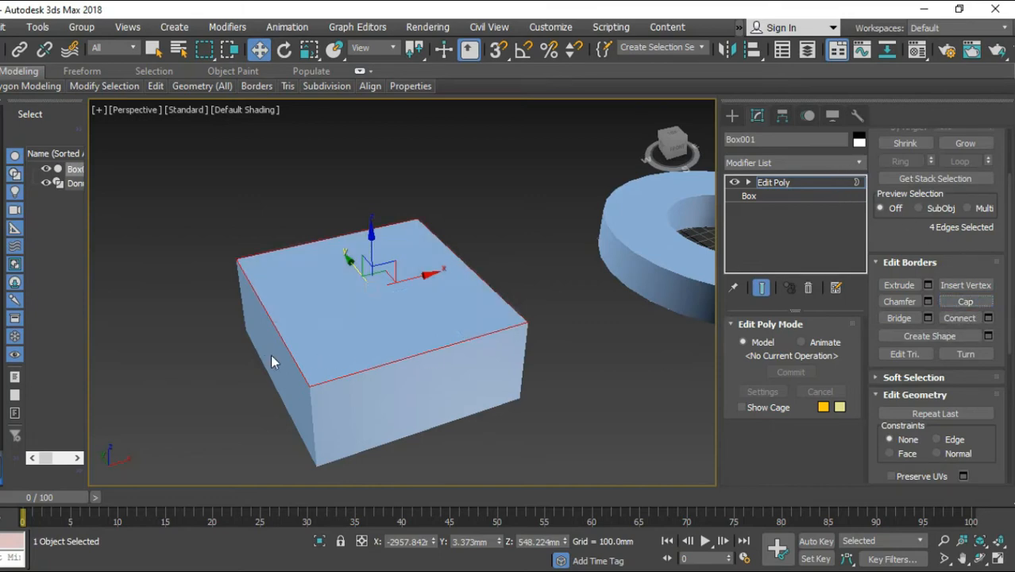
scroll(271, 354, "up", 2)
scroll(271, 354, "down", 2)
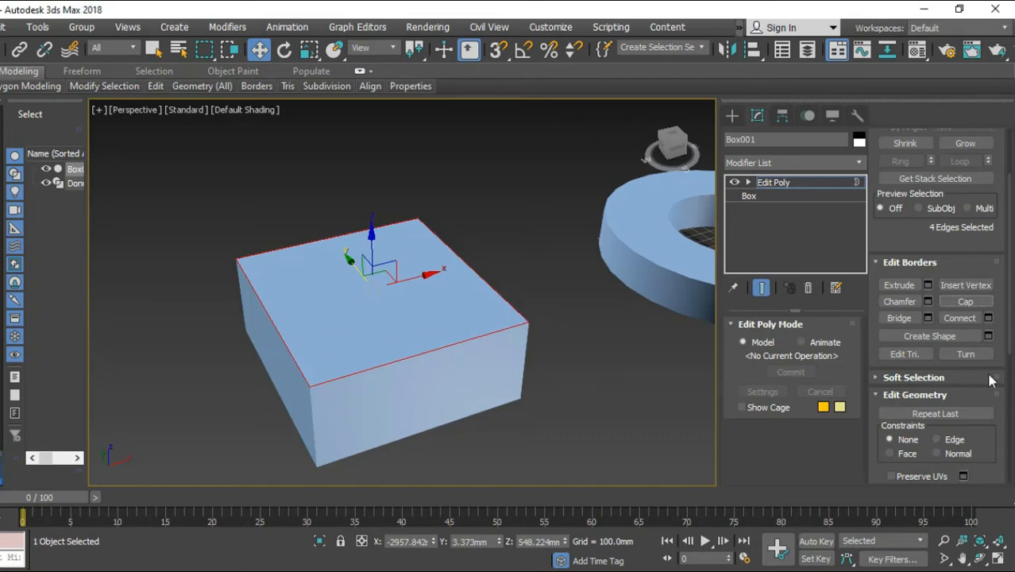
scroll(938, 435, "up", 3)
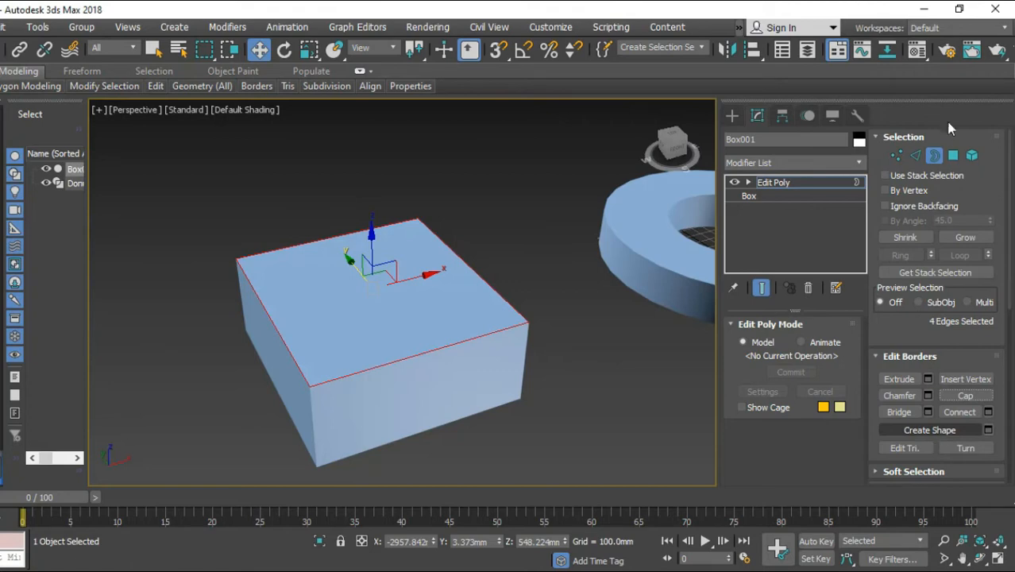
Step: Leave the Border sub-object level, then select the box and the donut together and delete them
left_click(936, 156)
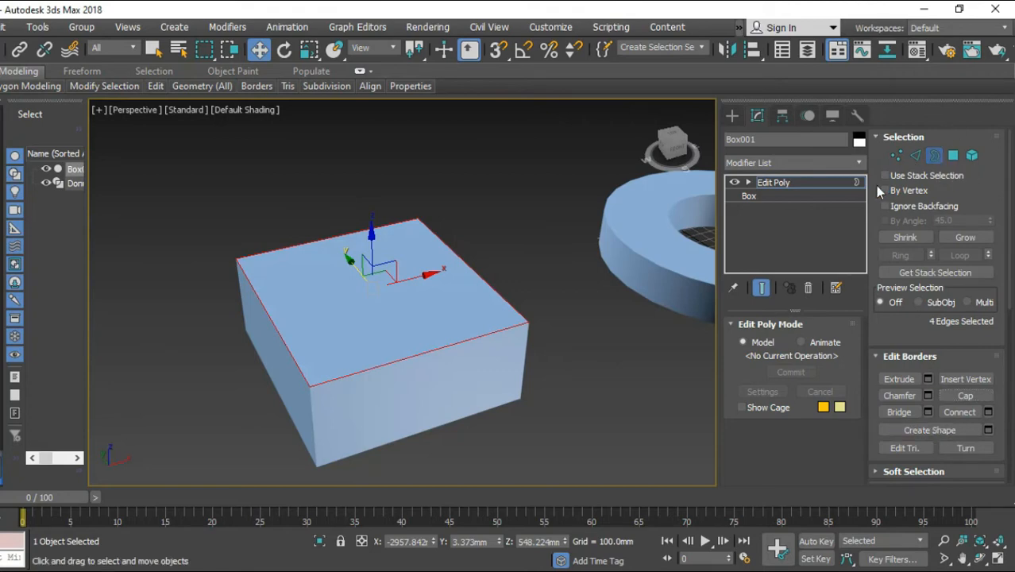
scroll(271, 374, "down", 4)
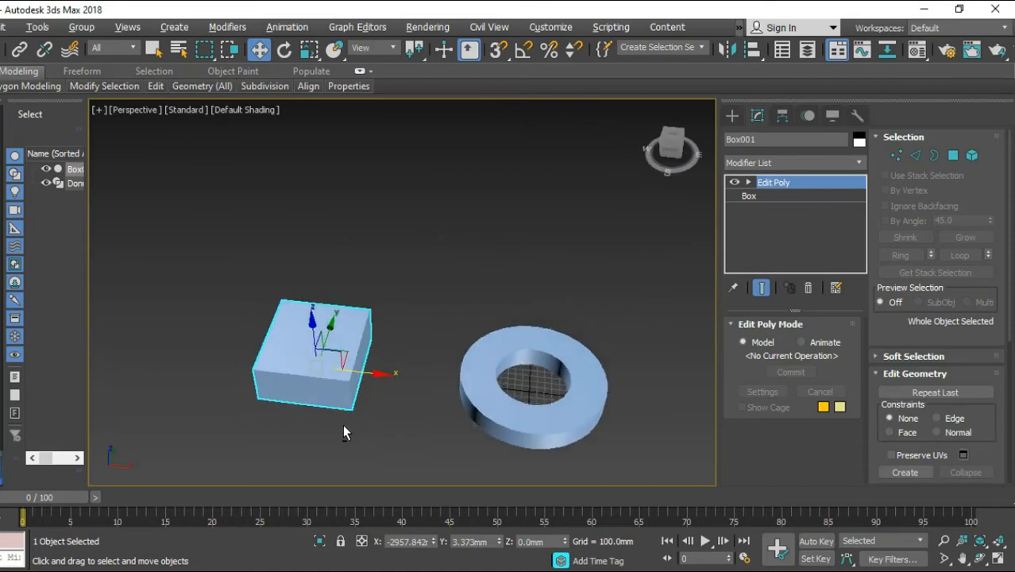
middle_click_drag(342, 431, 296, 390, "alt")
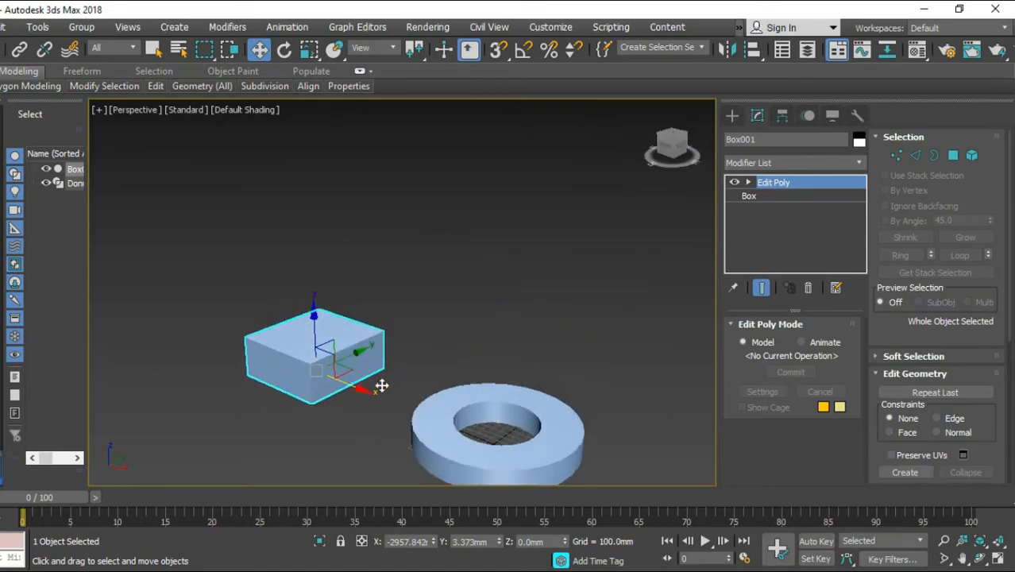
middle_click_drag(391, 379, 482, 390)
left_click_drag(652, 461, 164, 226)
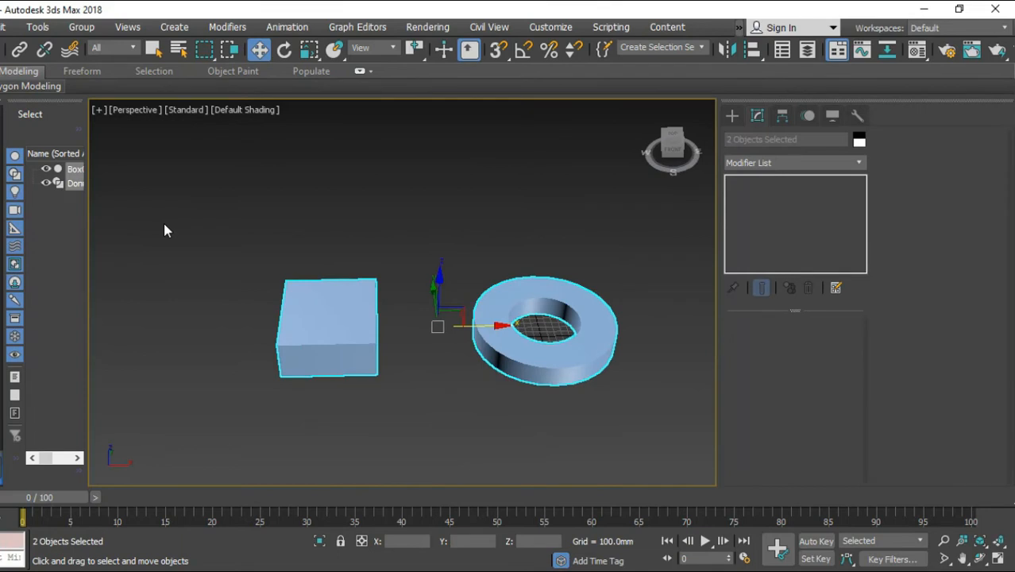
key("Delete")
Step: Restore the four-viewport layout and fit all viewports to the emptied scene
middle_click_drag(428, 364, 316, 370)
key("alt+w")
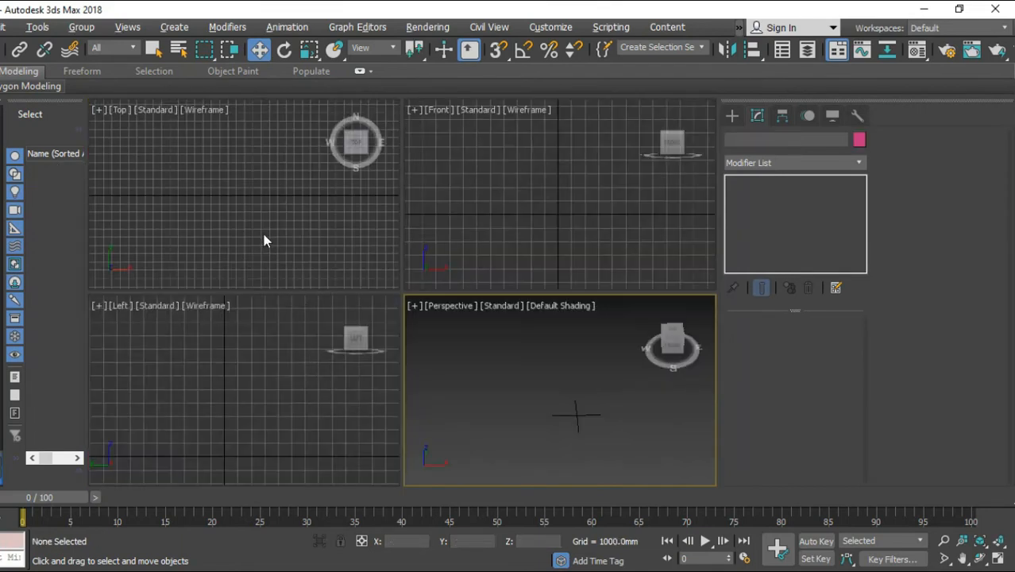
scroll(270, 221, "down", 2)
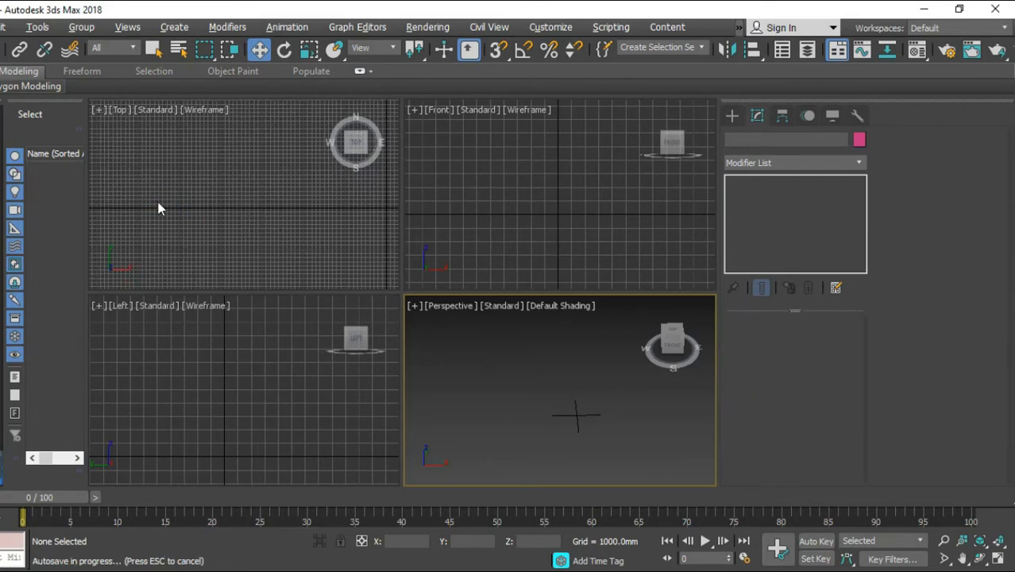
middle_click_drag(158, 203, 32, 177)
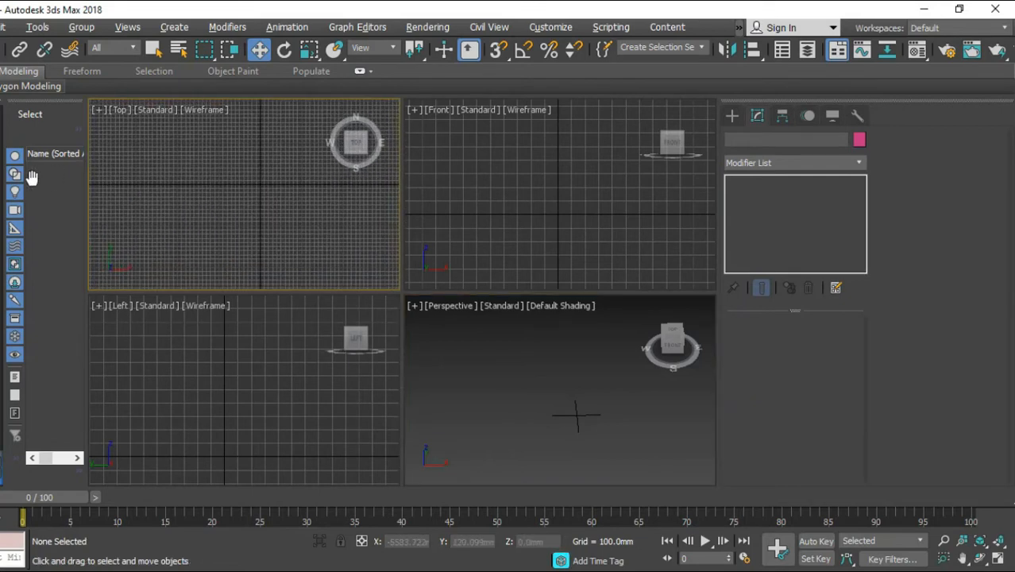
left_click(999, 542)
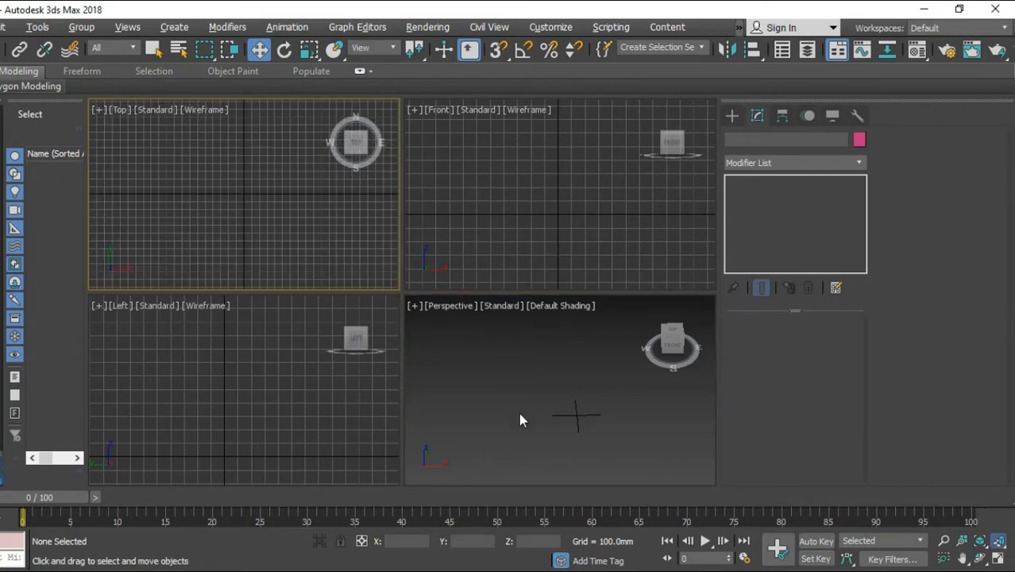
Step: Create a standard cylinder in the Top view, about 1003 mm in radius and about 922 mm high
left_click(731, 124)
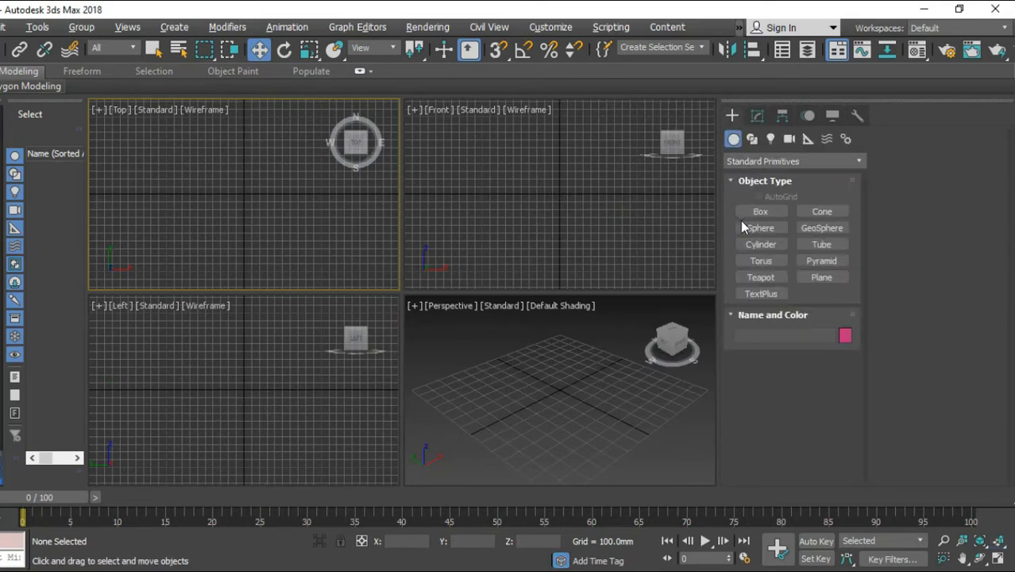
left_click(770, 212)
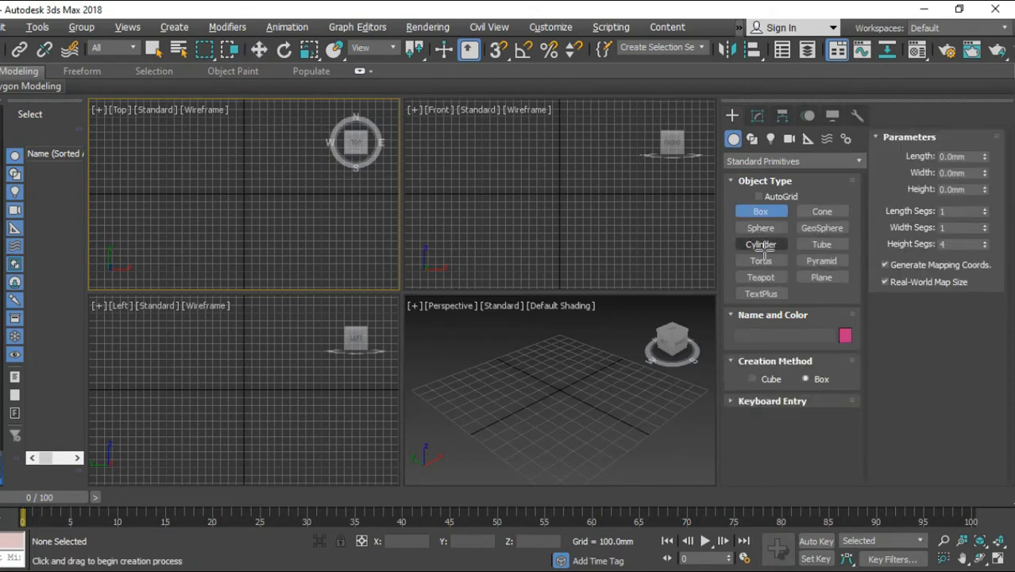
left_click(761, 245)
left_click_drag(219, 171, 266, 230)
left_click(264, 160)
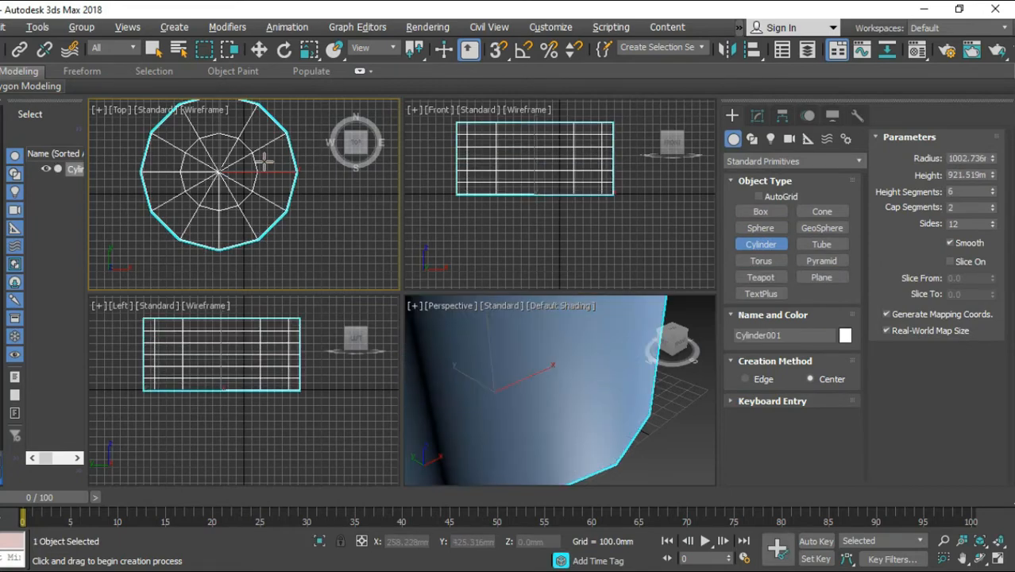
middle_click_drag(278, 435, 265, 470)
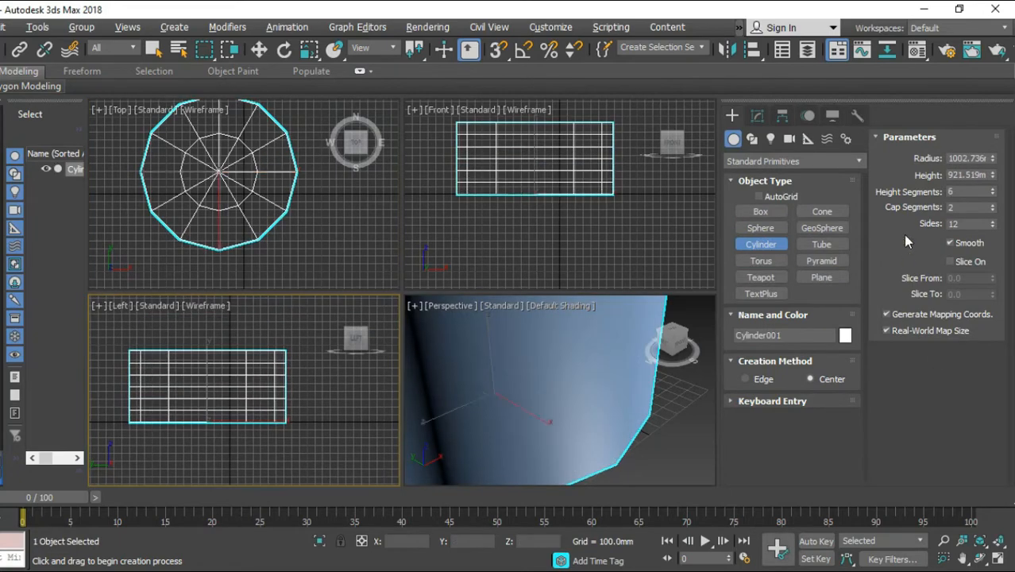
Step: Set the cylinder's number of sides to 36 and frame the whole cylinder in the Perspective view
left_click_drag(966, 225, 914, 232)
left_click(974, 206)
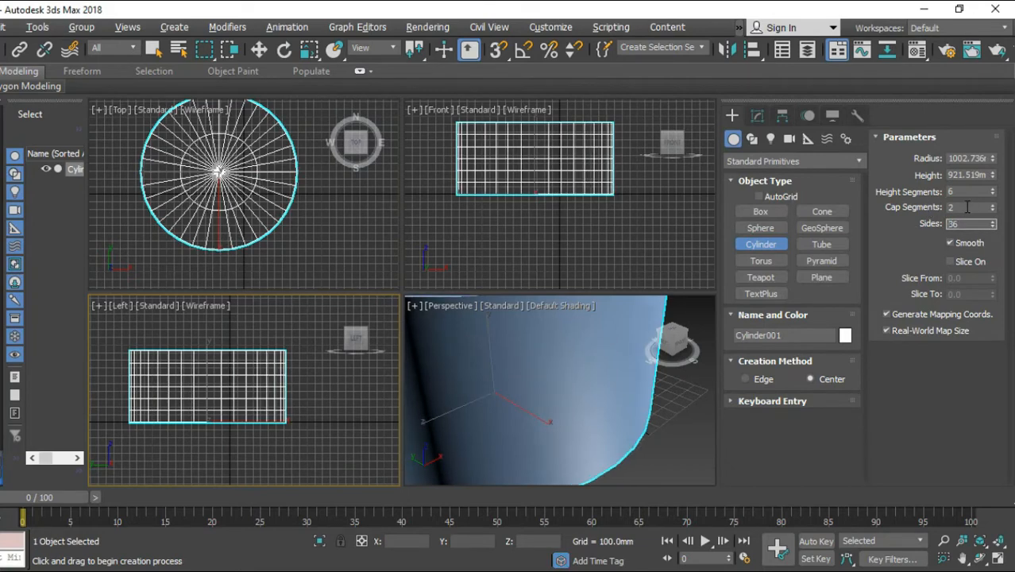
scroll(598, 428, "down", 4)
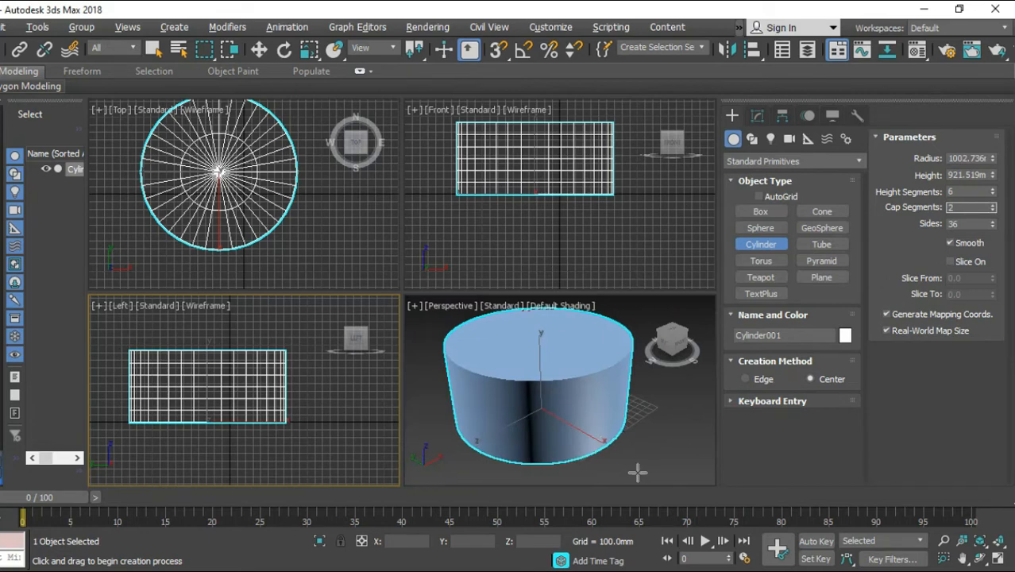
scroll(635, 472, "up", 3)
middle_click_drag(646, 414, 656, 445)
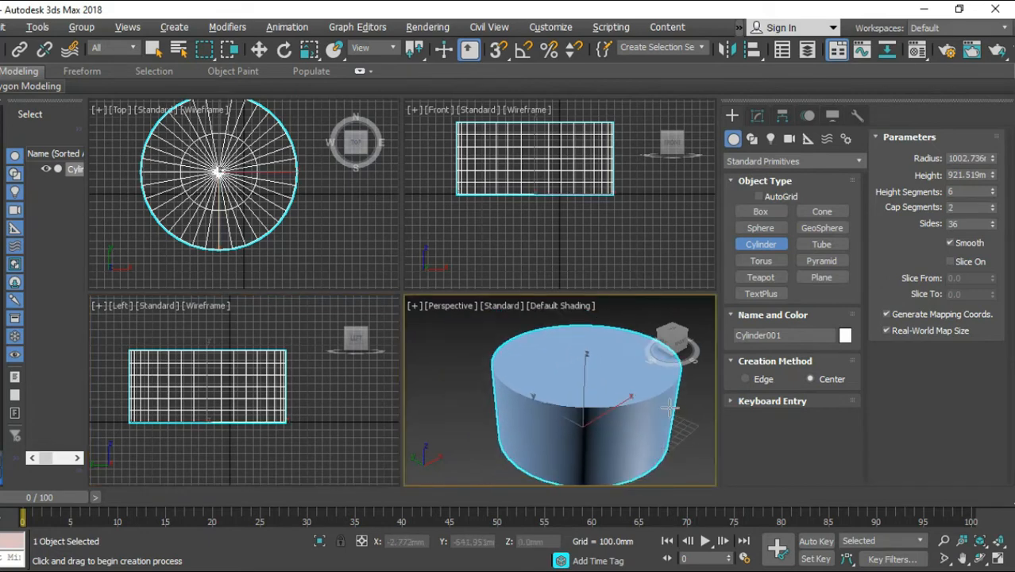
Step: Add an Edit Poly modifier to the cylinder and enter its Polygon sub-object level
left_click(758, 116)
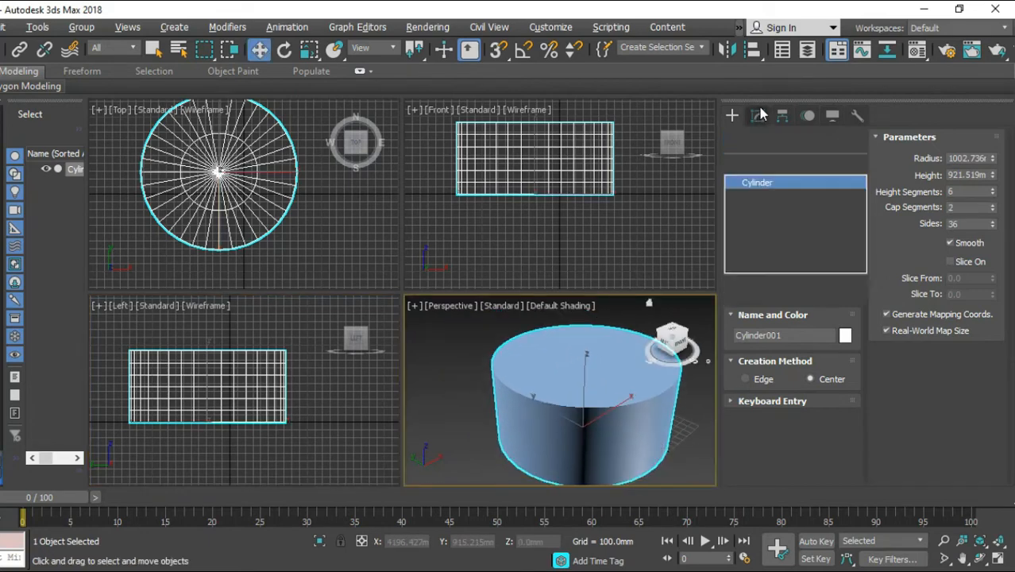
left_click(857, 161)
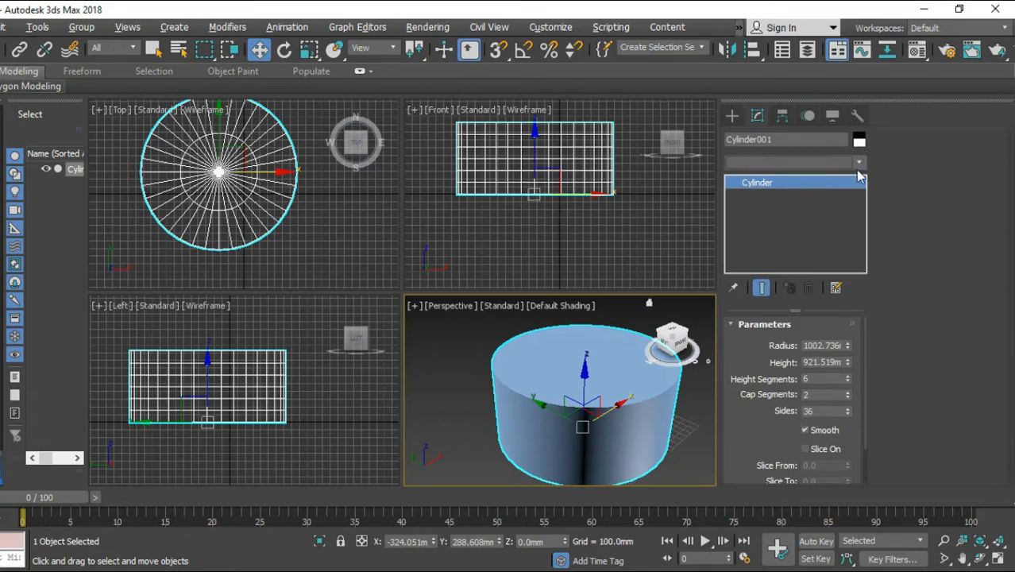
key("e")
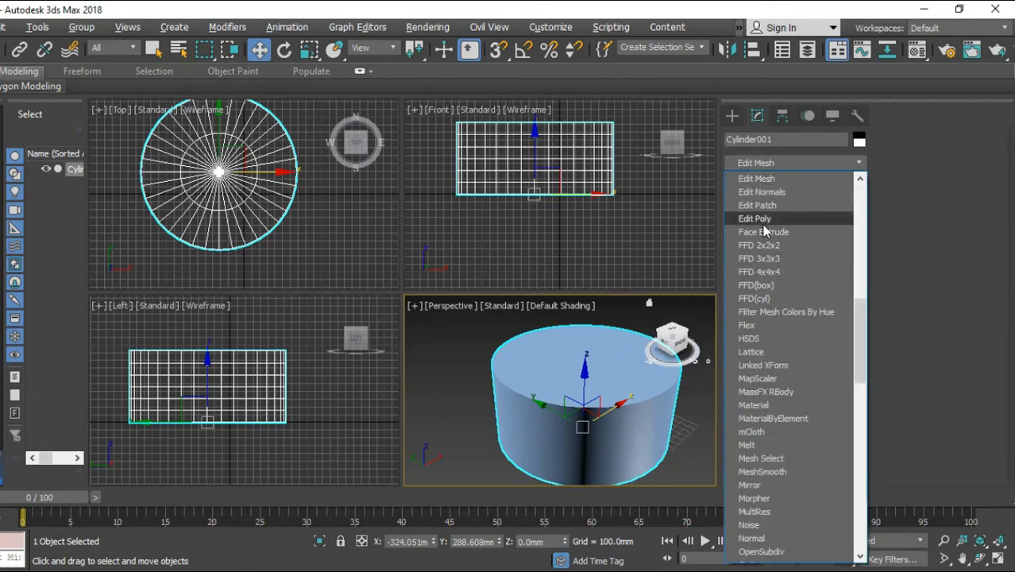
left_click(761, 220)
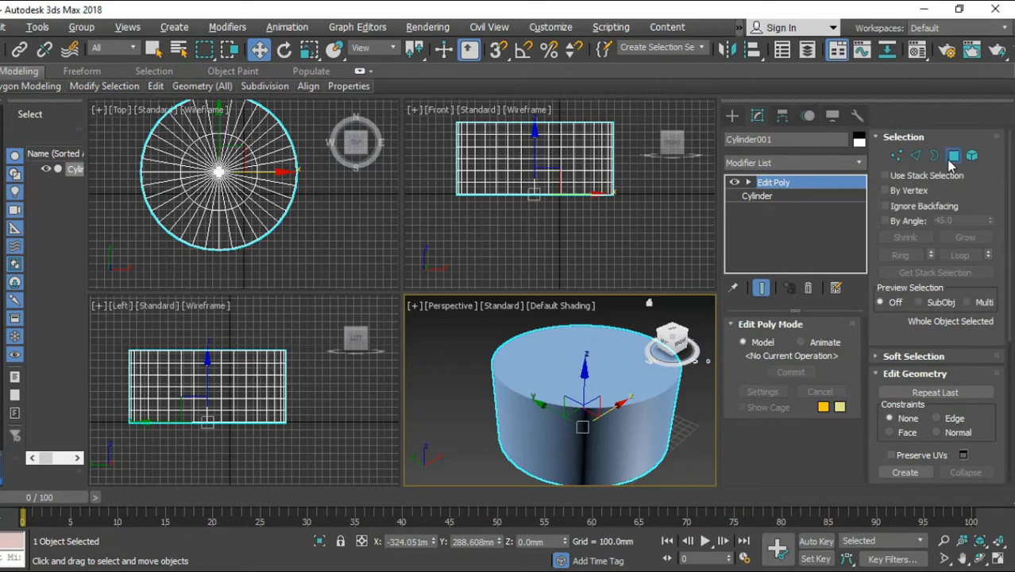
Step: Maximize the Top view and frame the cylinder's round cap in it
left_click(285, 230)
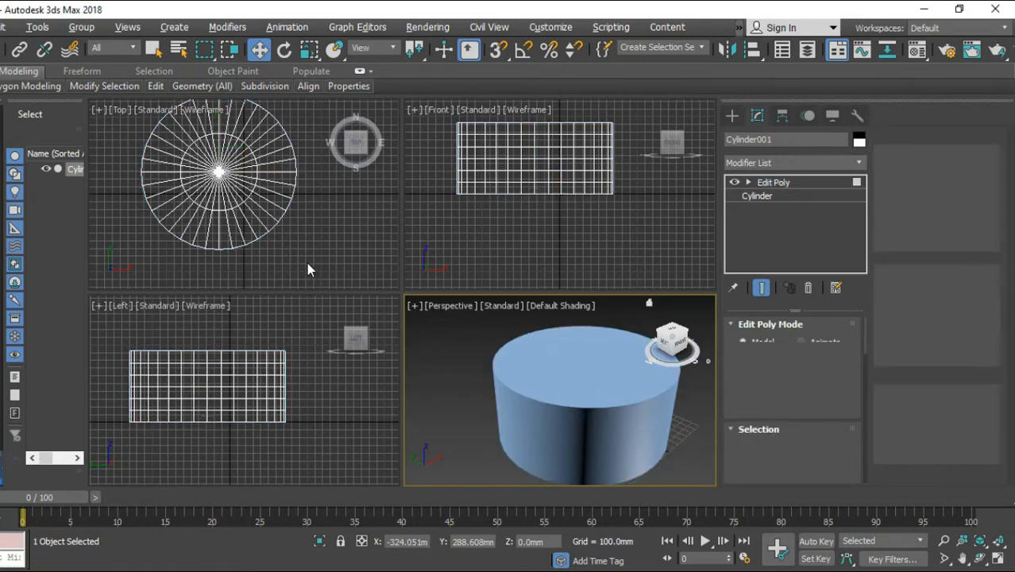
mouse_move(317, 283)
middle_mouse_down()
mouse_move(318, 264)
mouse_move(329, 288)
middle_mouse_up()
key("alt+w")
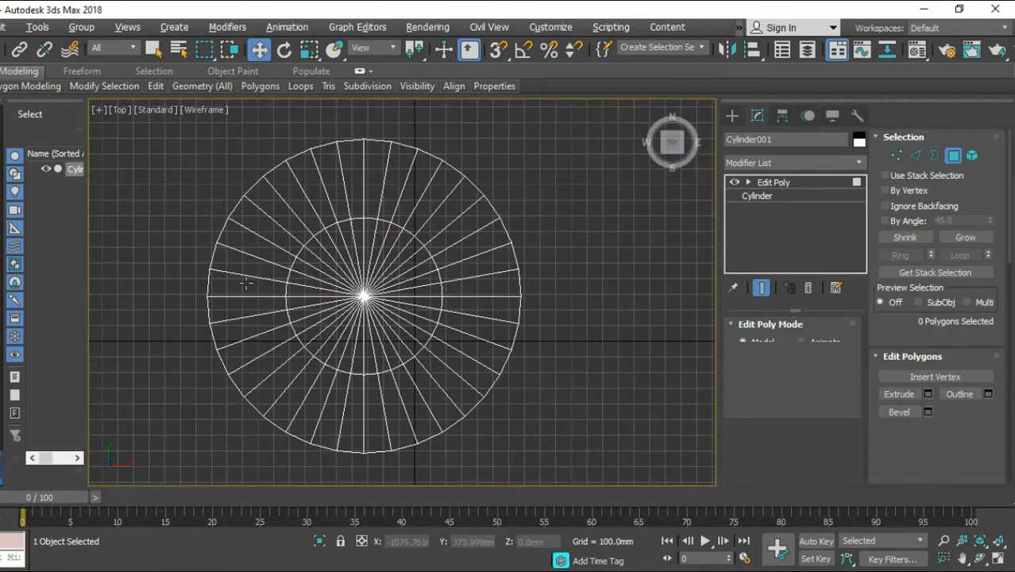
scroll(289, 379, "up", 3)
scroll(290, 379, "down", 2)
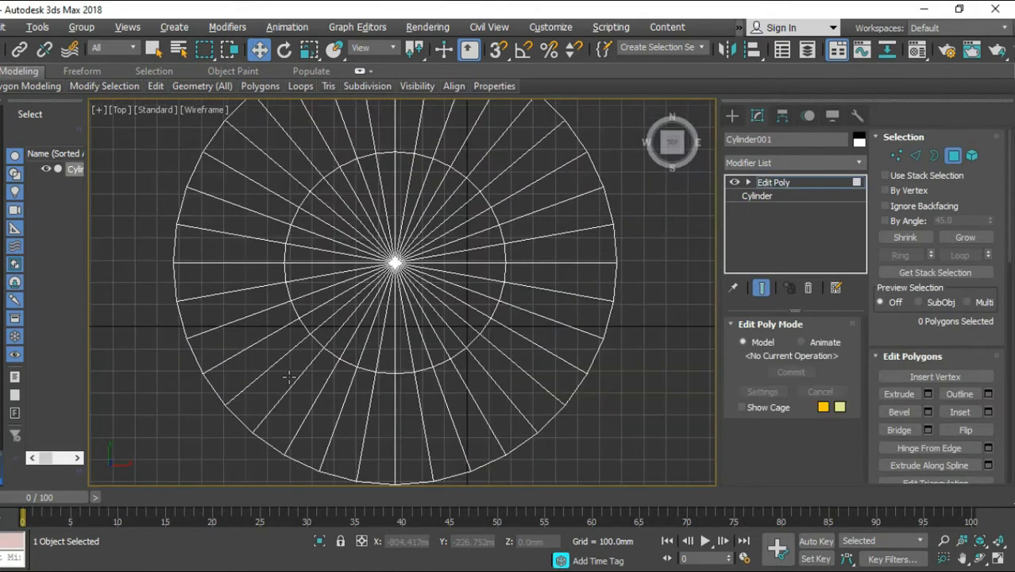
middle_click_drag(279, 373, 340, 378)
scroll(259, 377, "down", 2)
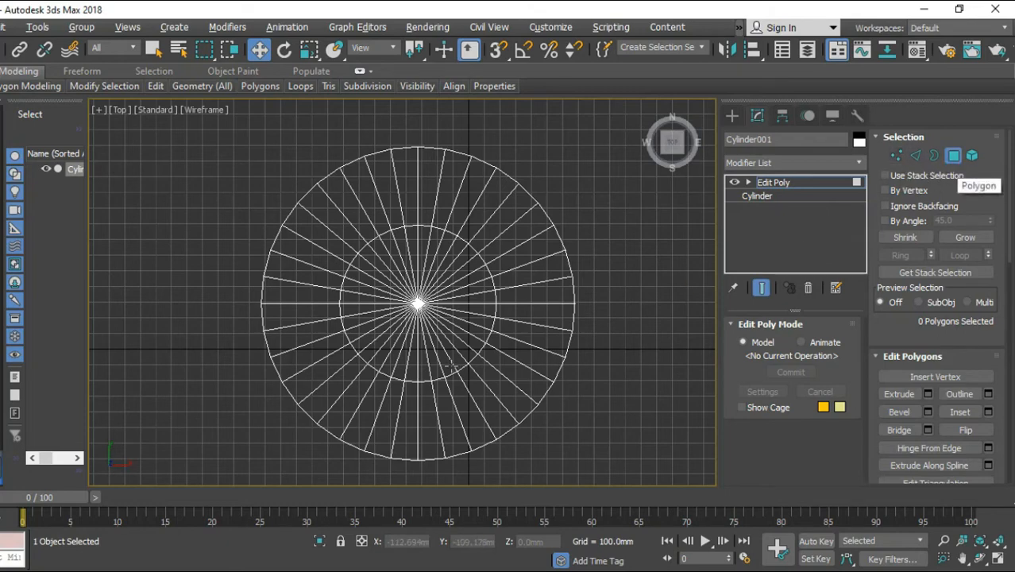
left_click(487, 404)
scroll(487, 404, "up", 5)
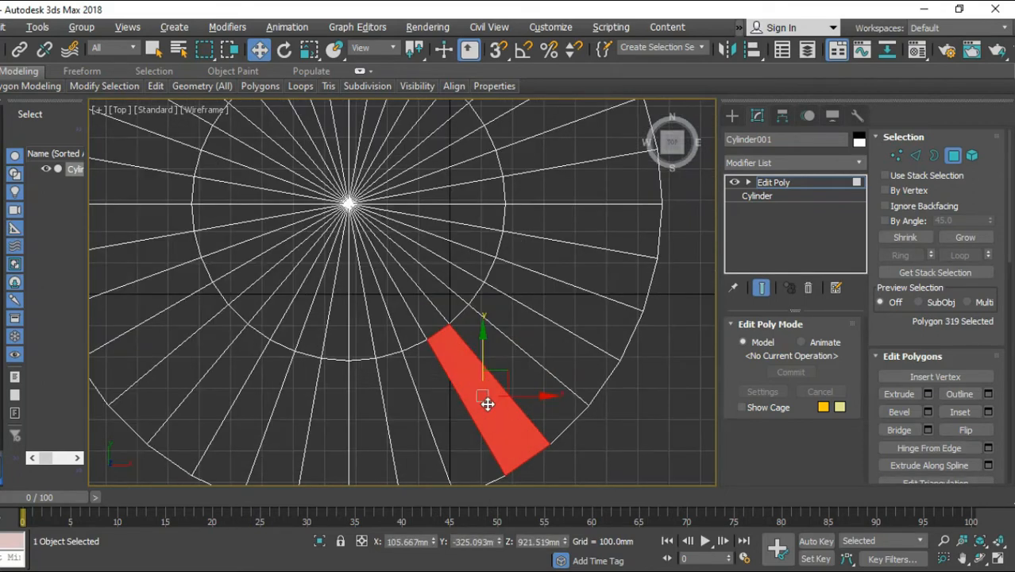
scroll(486, 404, "down", 2)
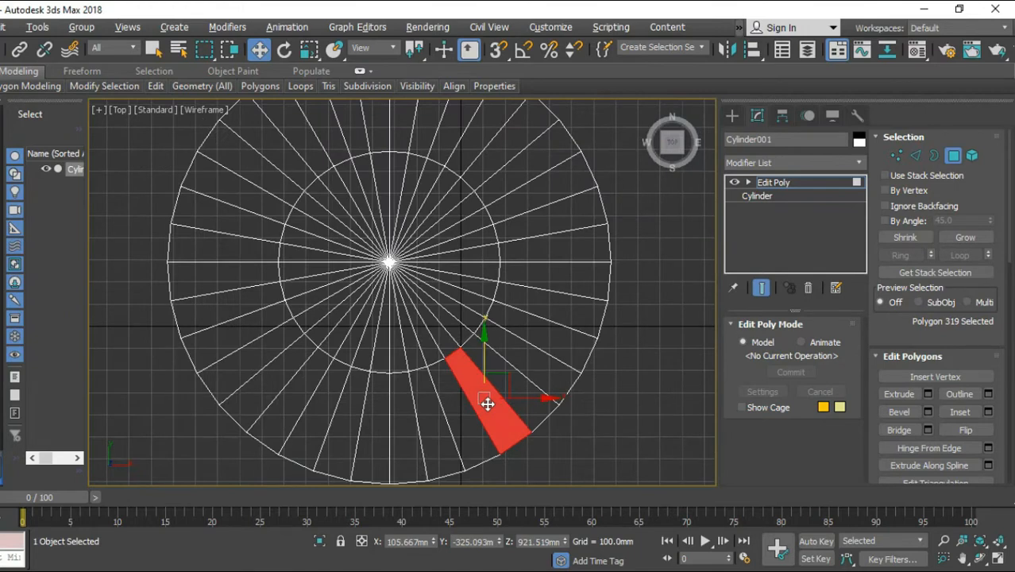
left_click(541, 371, "ctrl")
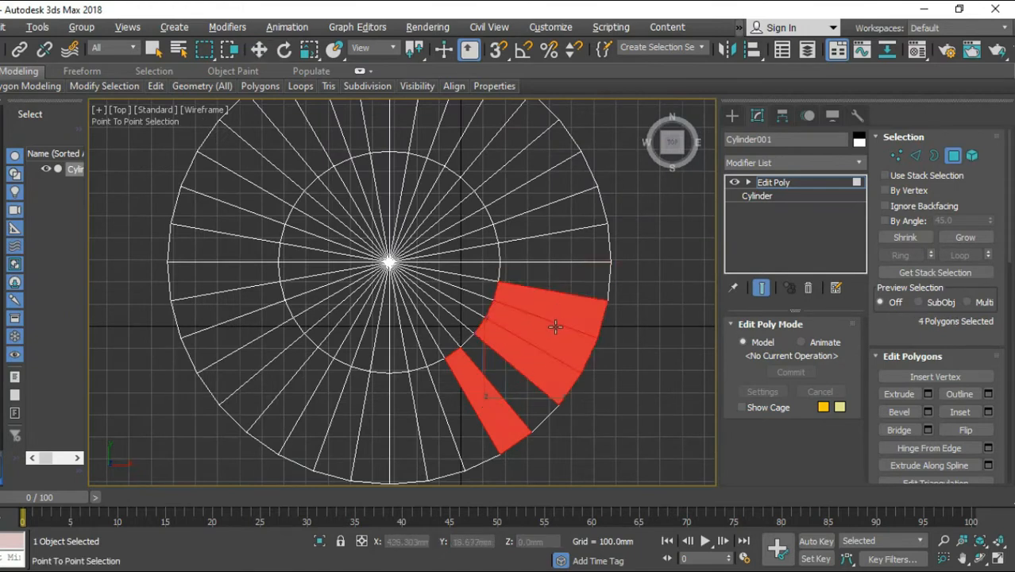
key("w")
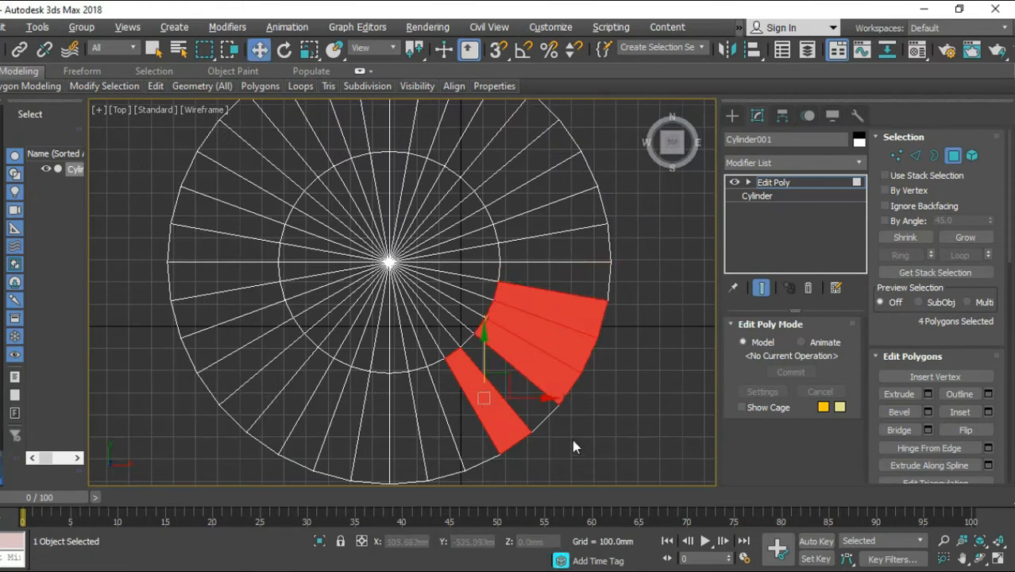
left_click(581, 408)
Step: Select every second polygon around the outer ring of the cylinder's top cap, 18 polygons altogether
left_click(497, 414)
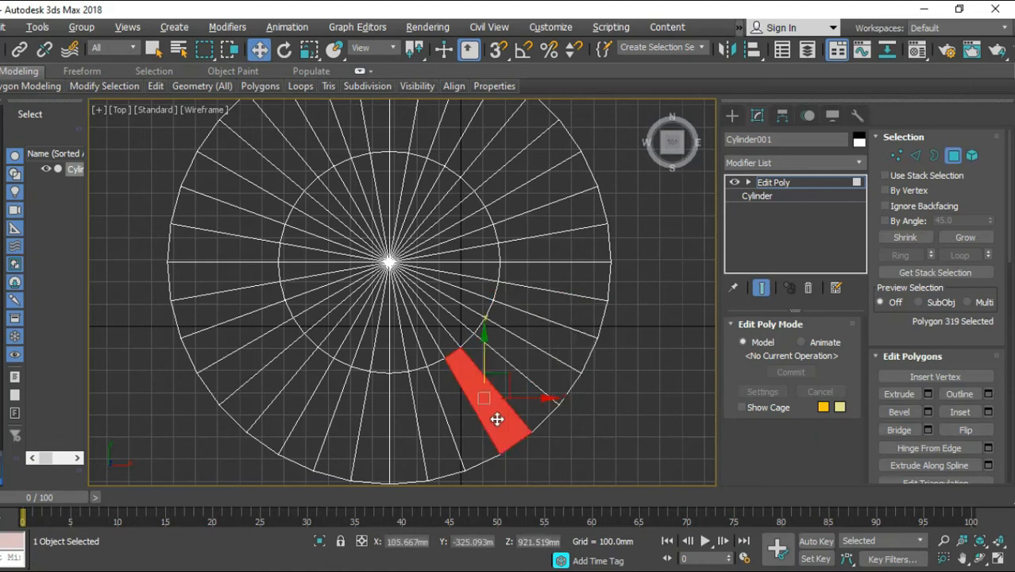
left_click(539, 360, "ctrl")
left_click(571, 309, "ctrl")
left_click(584, 248, "ctrl")
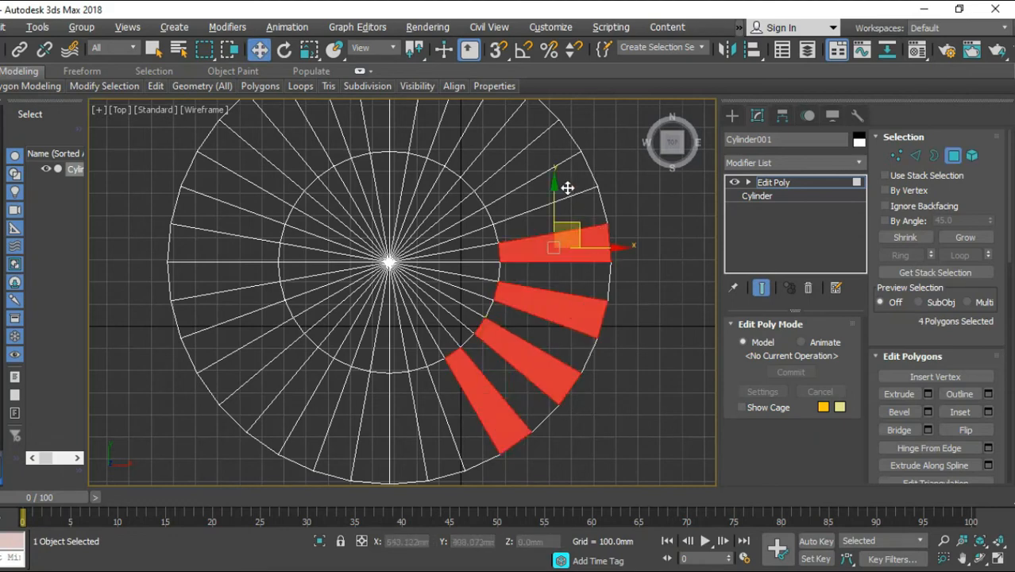
left_click(566, 182, "ctrl")
left_click(510, 128, "ctrl")
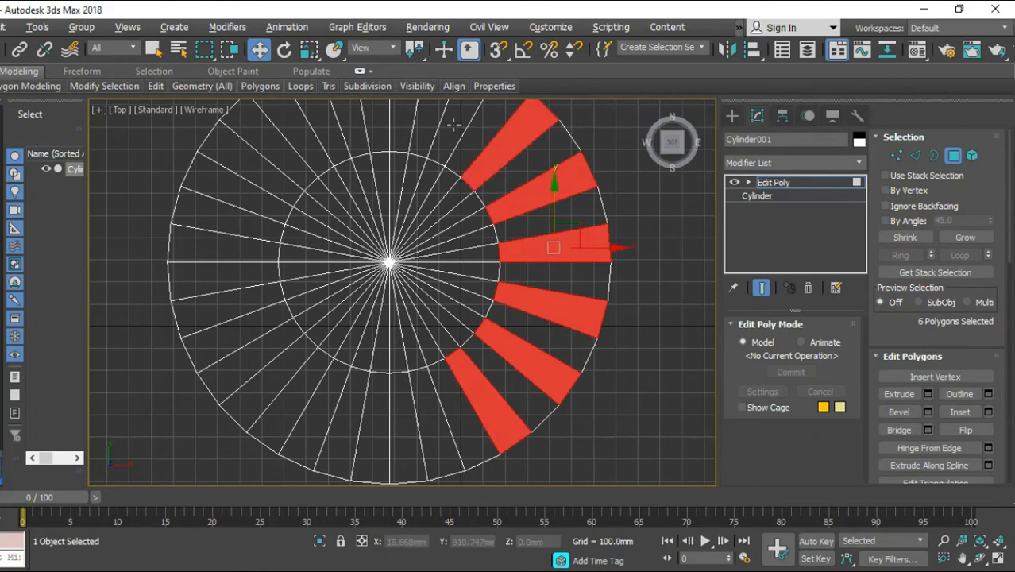
left_click(454, 126, "ctrl")
left_click(406, 129, "ctrl")
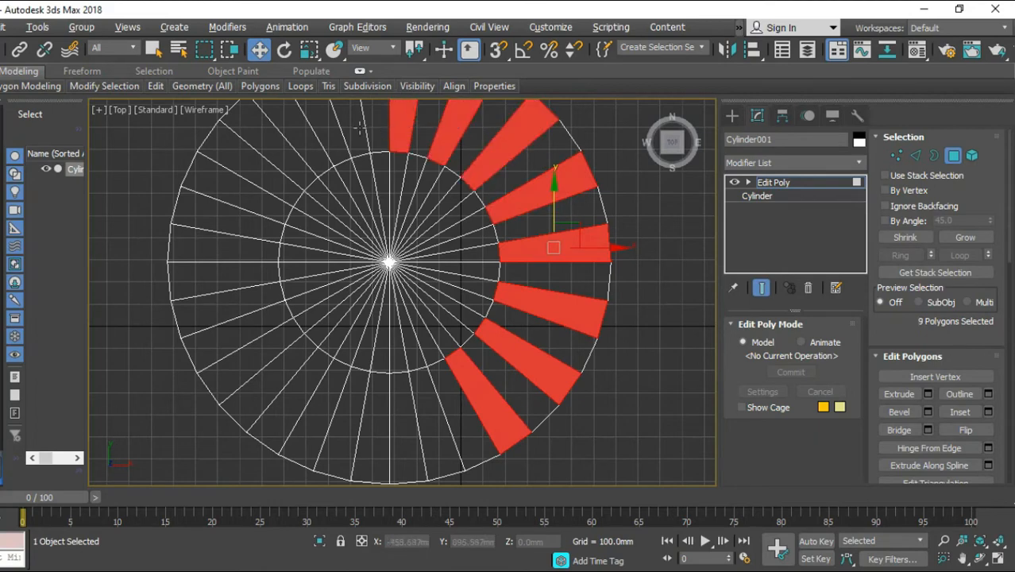
left_click(306, 144, "ctrl")
left_click(273, 183, "ctrl")
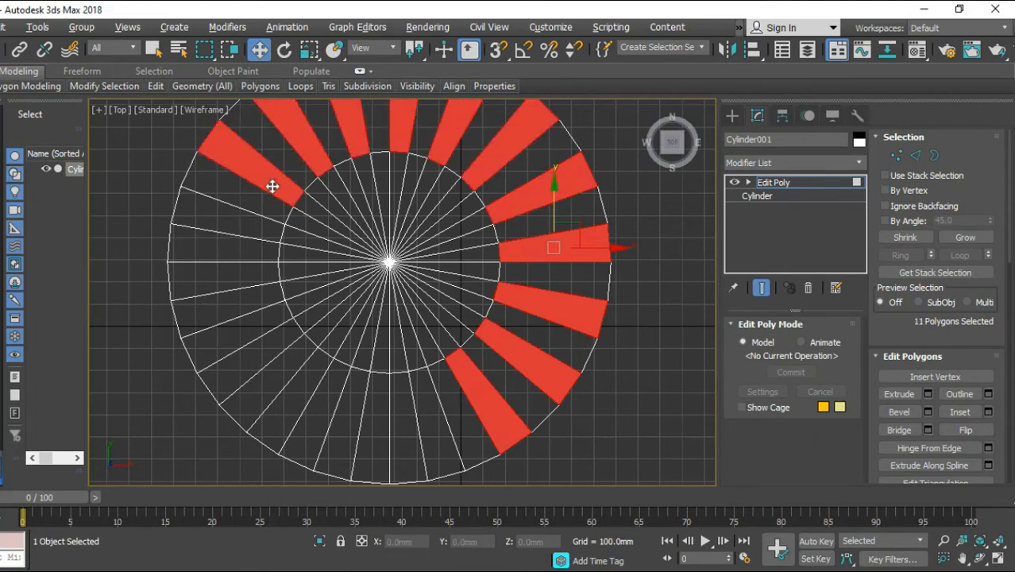
left_click(252, 223, "ctrl")
left_click(246, 275, "ctrl")
left_click(252, 331, "ctrl")
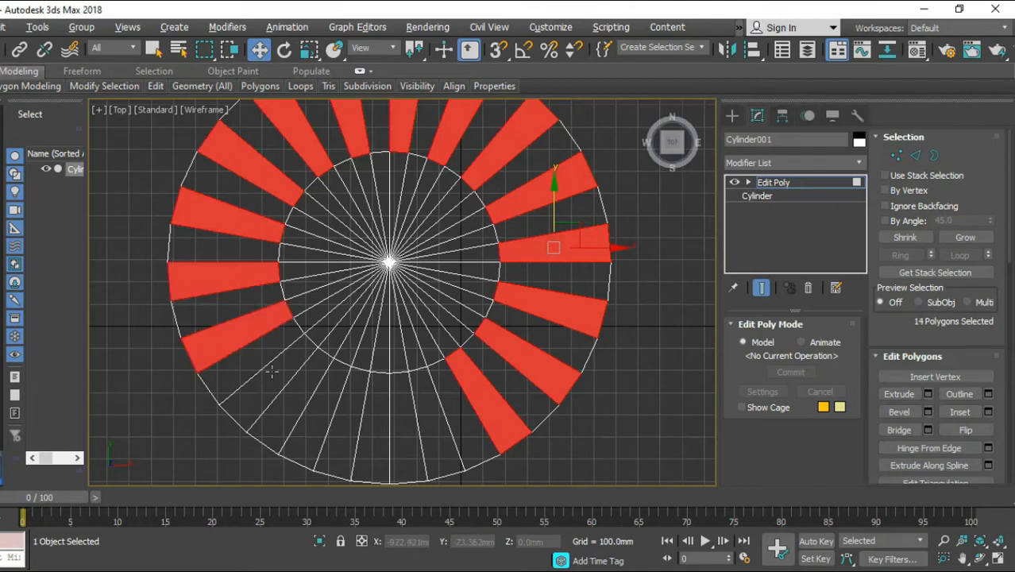
left_click(274, 378, "ctrl")
left_click(337, 407, "ctrl")
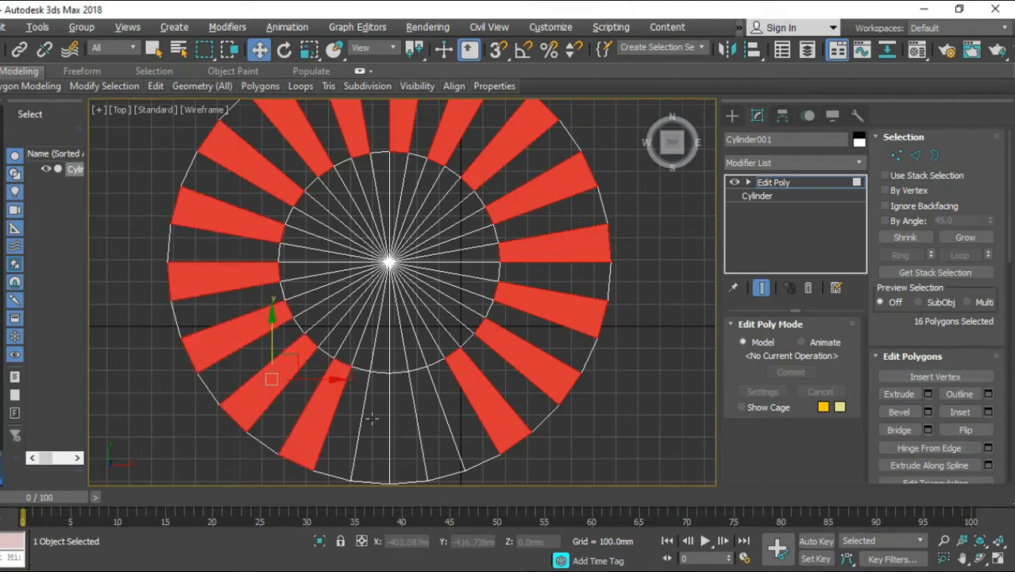
left_click(371, 418, "ctrl")
left_click(425, 422, "ctrl")
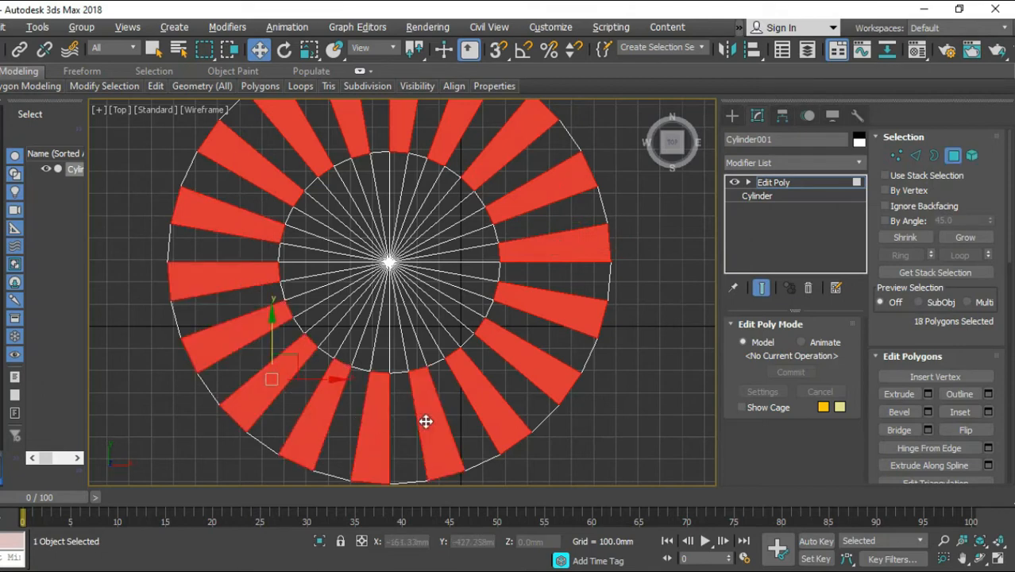
Step: Restore the four-viewport layout and extrude the 18 selected top-cap polygons by 141.772 mm
scroll(426, 422, "down", 2)
key("alt+w")
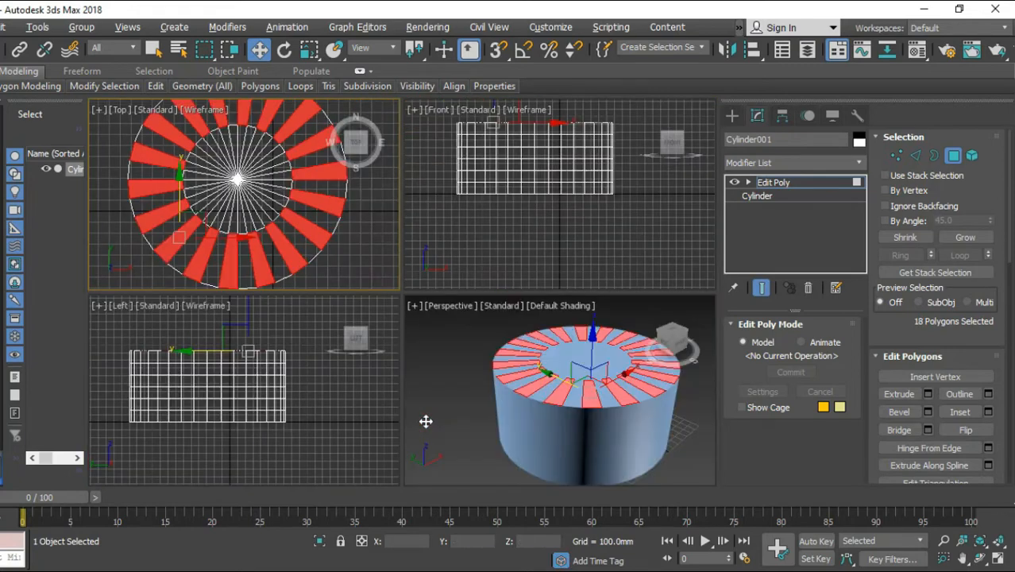
left_click(928, 395)
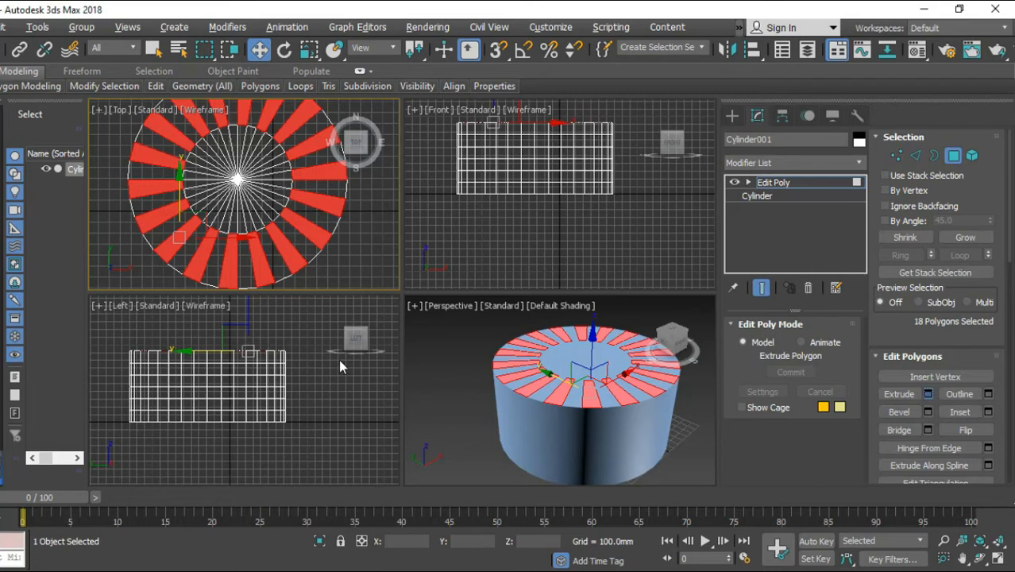
key("shift+e")
right_click(312, 389)
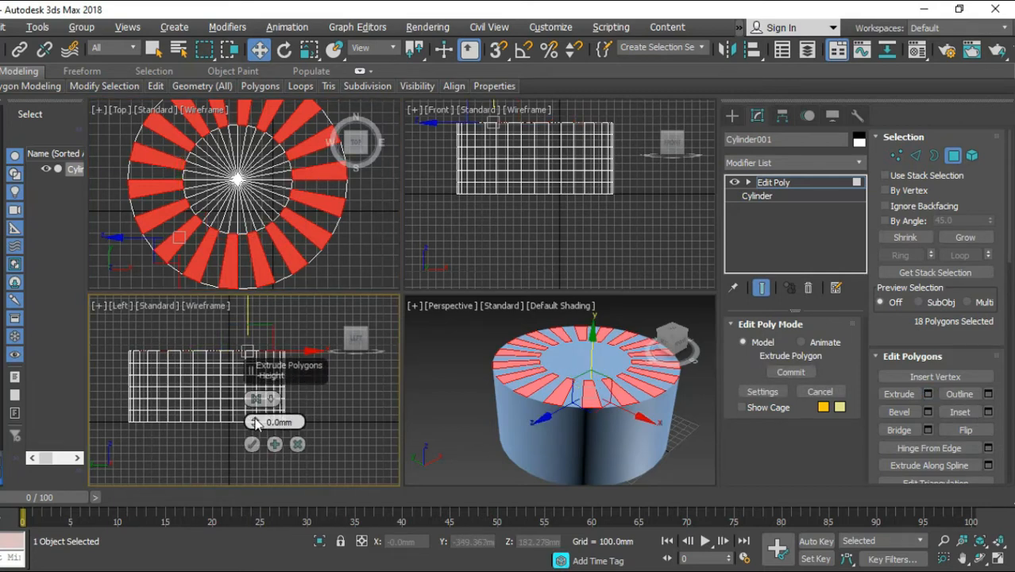
left_click_drag(254, 420, 255, 403)
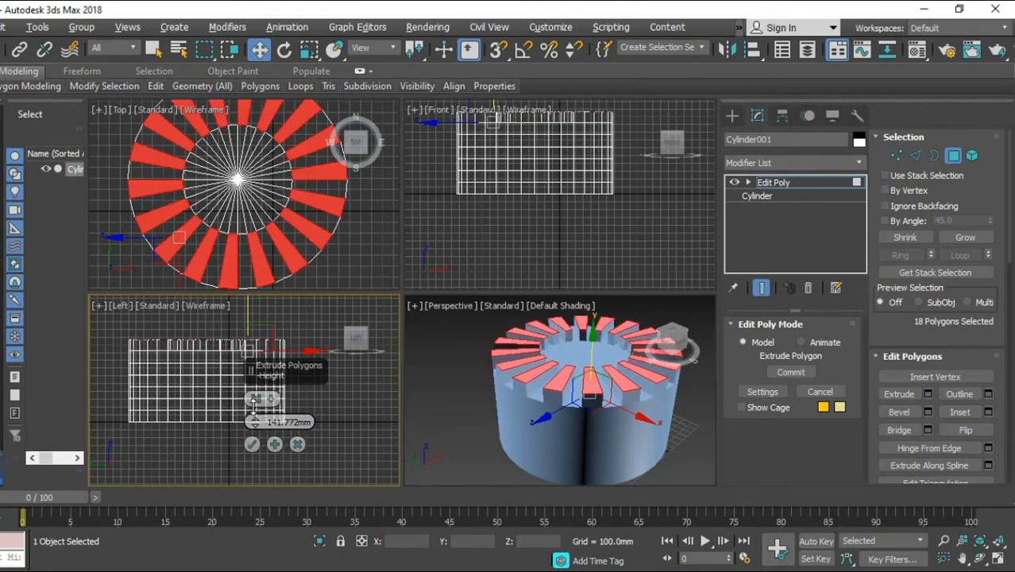
left_click(251, 445)
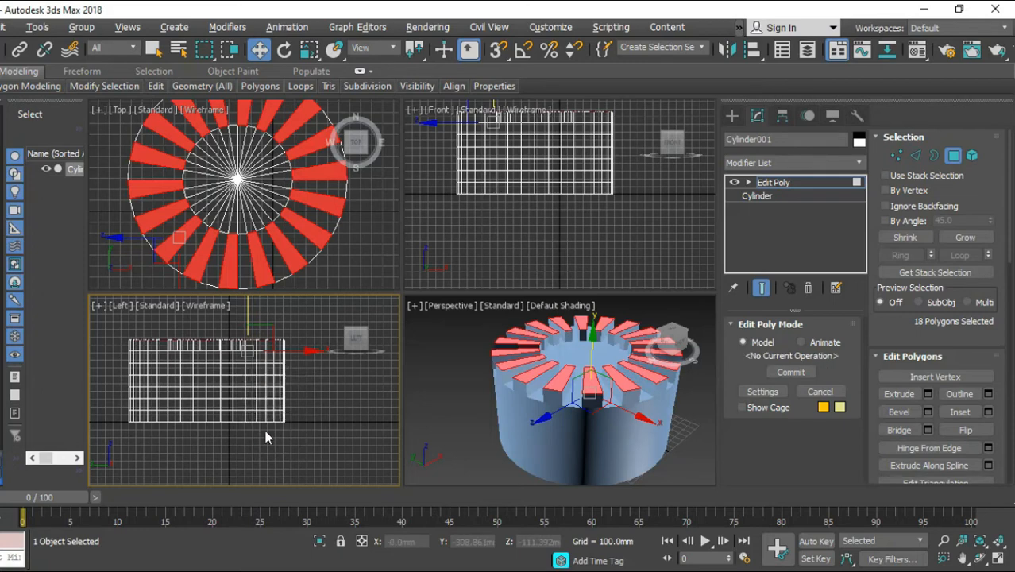
left_click(556, 440)
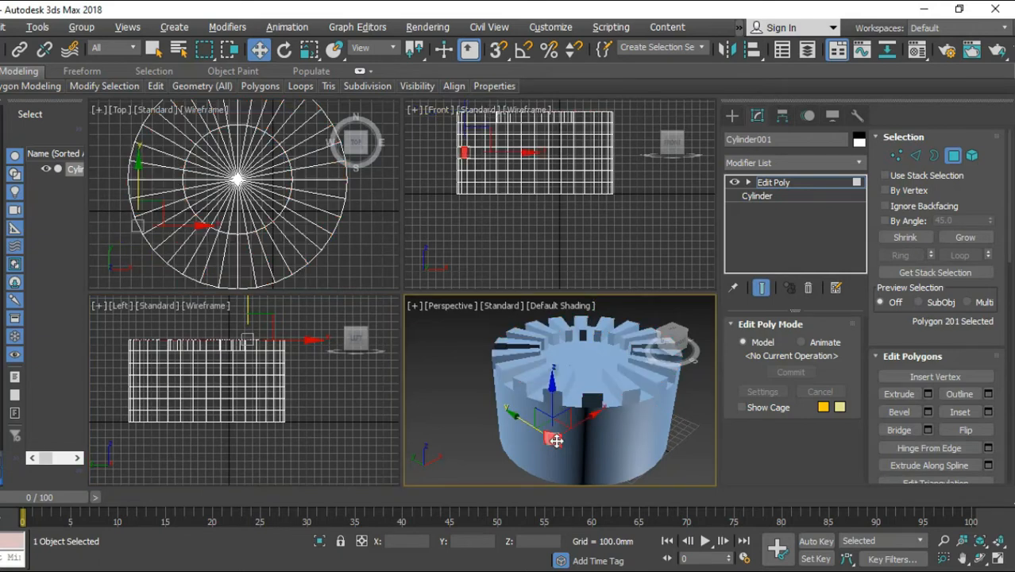
middle_click_drag(246, 431, 248, 443)
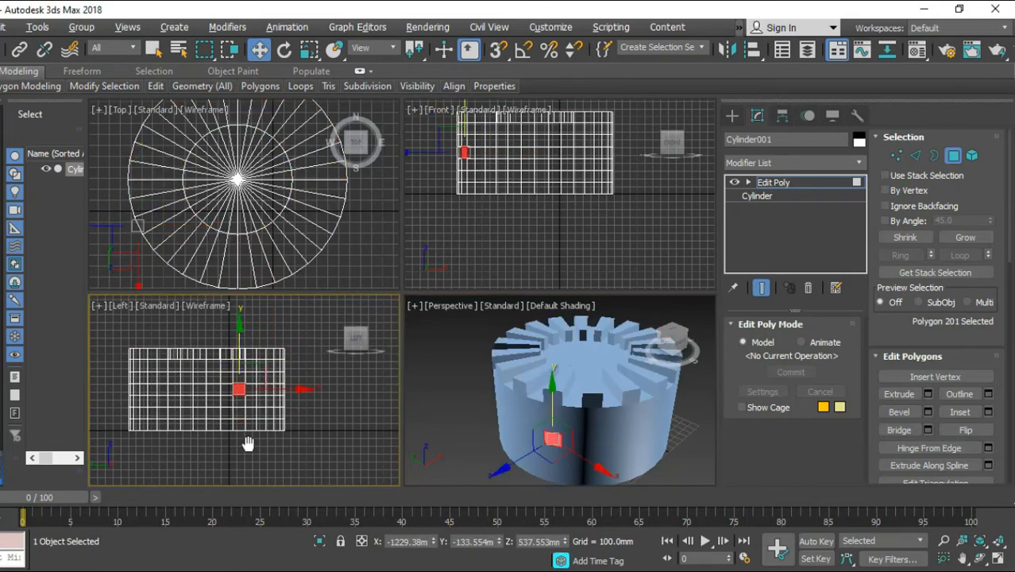
key("e")
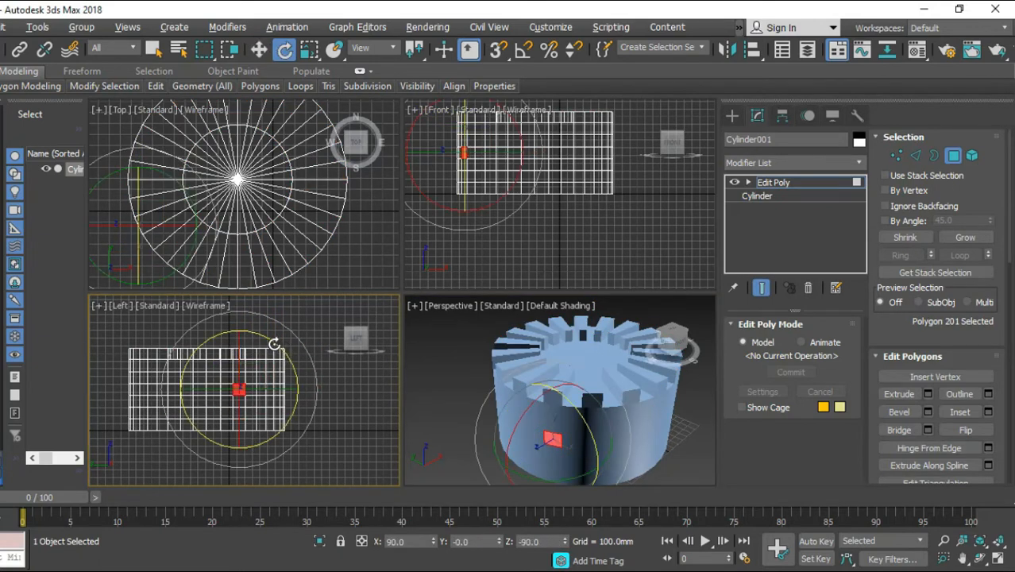
left_click_drag(282, 343, 291, 374)
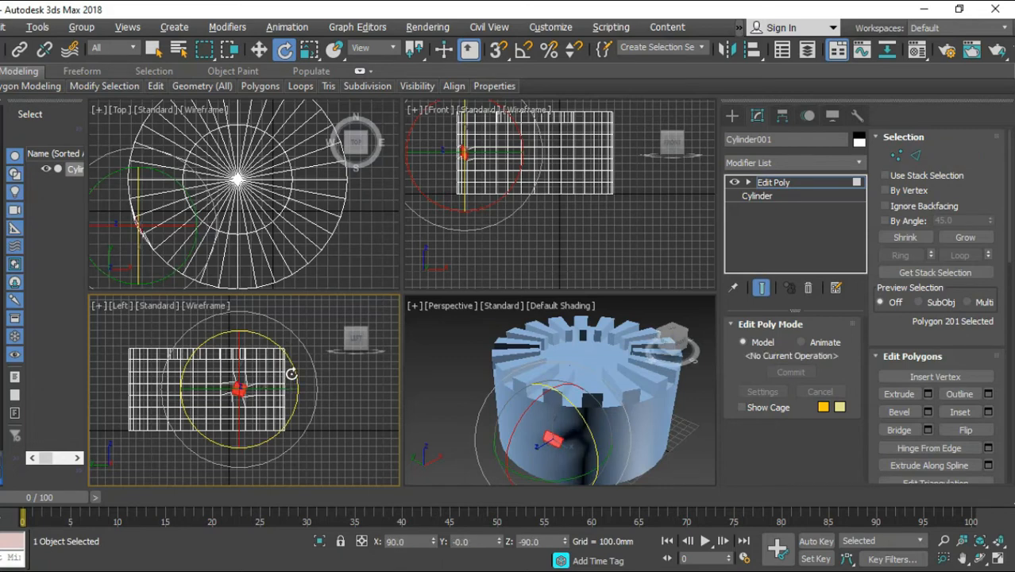
key("ctrl+z")
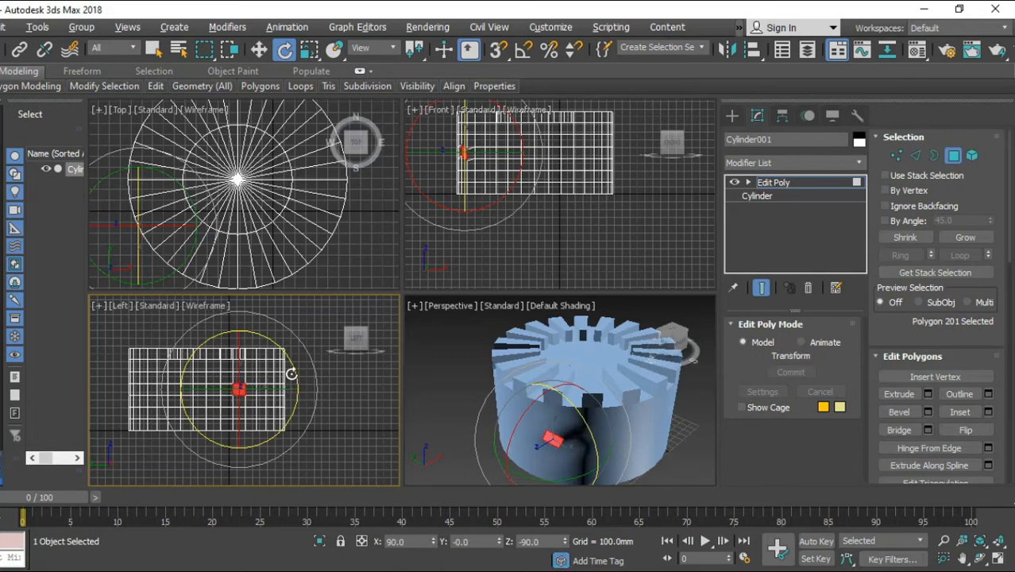
Step: Leave the Polygon sub-object level so the whole cylinder can be transformed
left_click(953, 155)
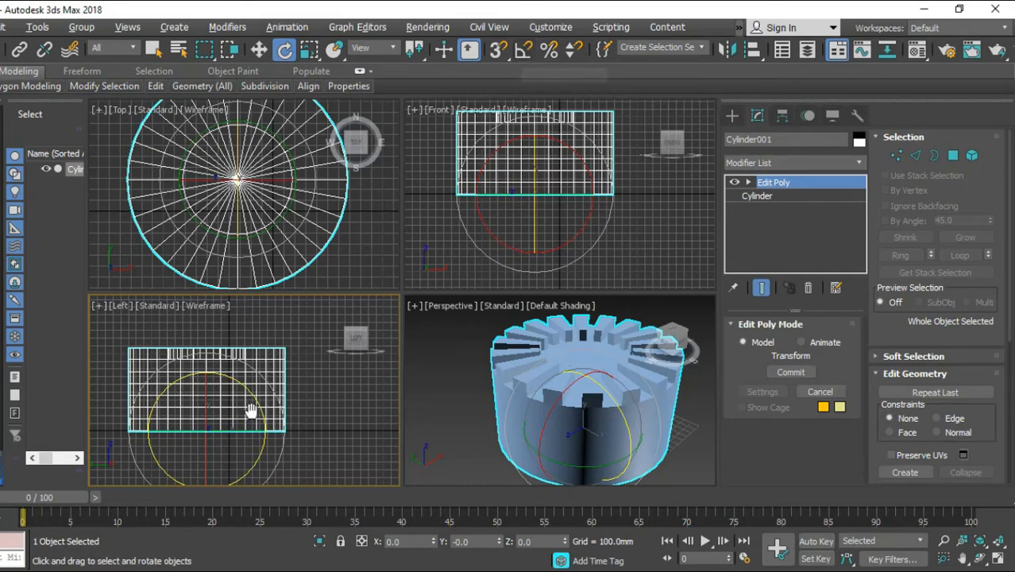
Step: Try rotating the whole cylinder freely in the Left view and undo the rotation
middle_click_drag(252, 409, 284, 399)
left_click_drag(285, 380, 303, 416)
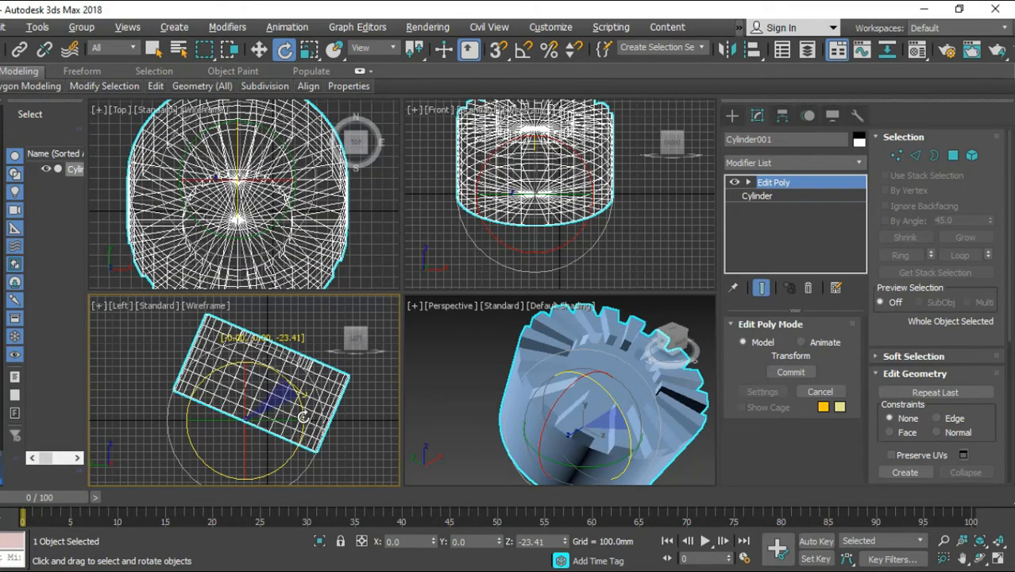
left_click_drag(303, 417, 314, 429)
key("ctrl+z")
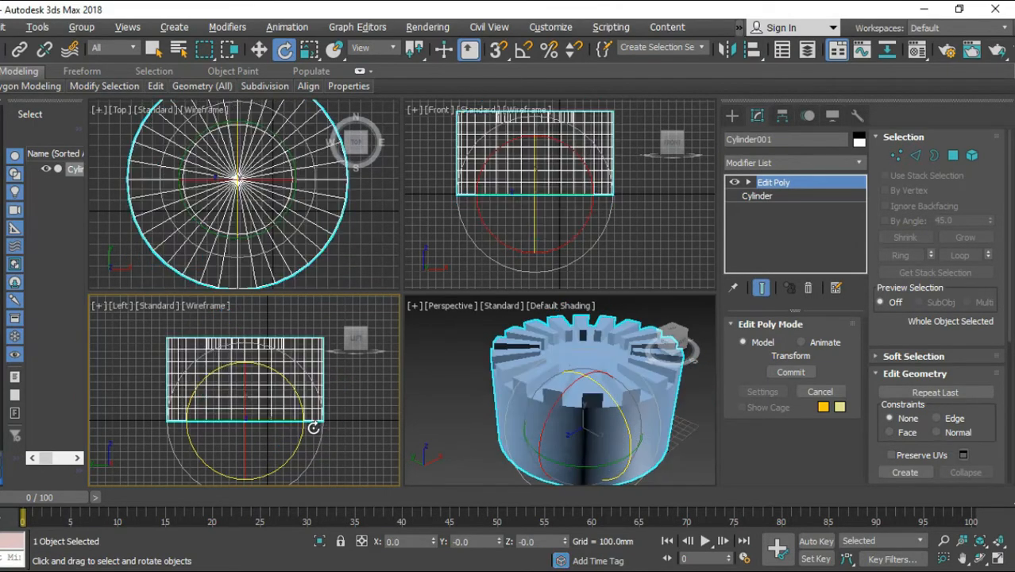
Step: Turn on Angle Snap and rotate the whole cylinder 180 degrees in the Left view, turning it upside down
left_click(521, 51)
middle_click_drag(191, 419, 170, 420)
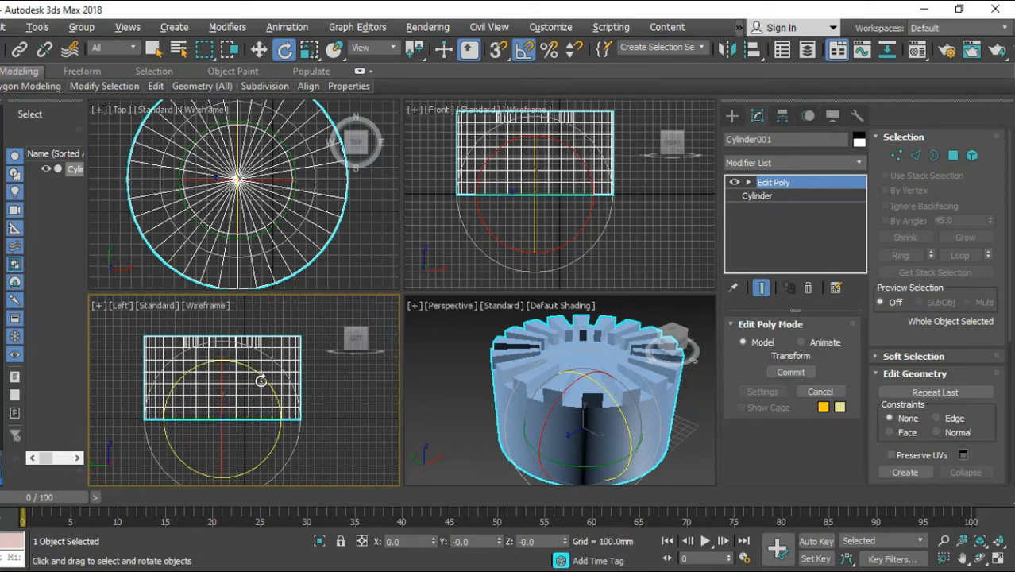
left_click_drag(261, 382, 309, 562)
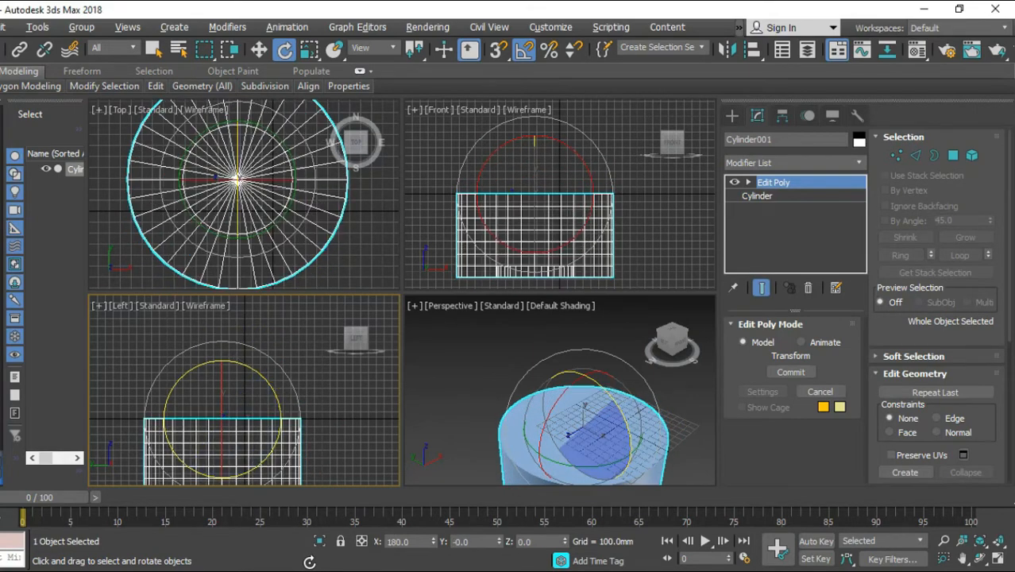
Step: Move the flipped cylinder straight up to a Z position of about 507.6 mm in the Left view
middle_click_drag(249, 428, 260, 416)
key("w")
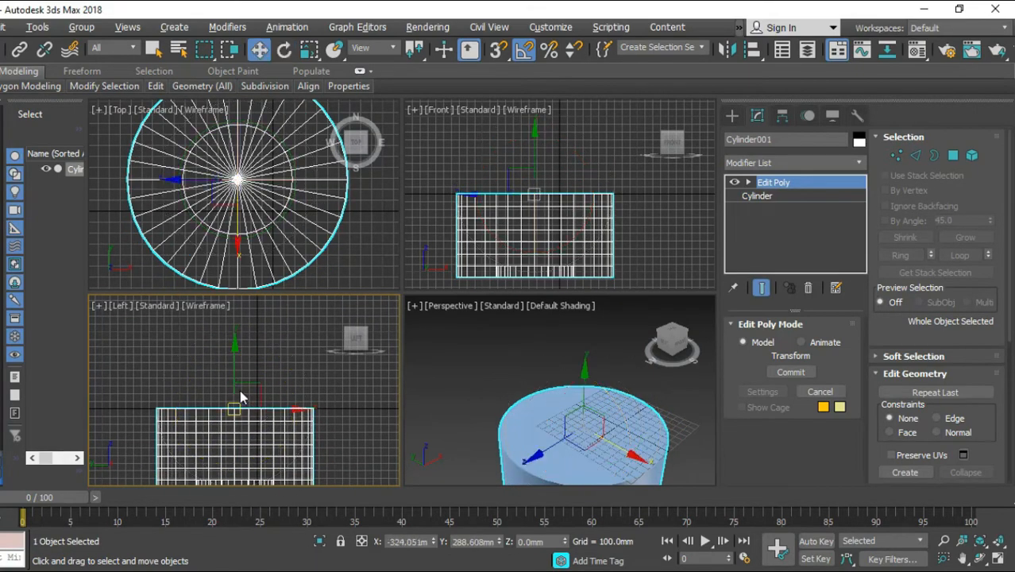
left_click_drag(234, 359, 234, 328)
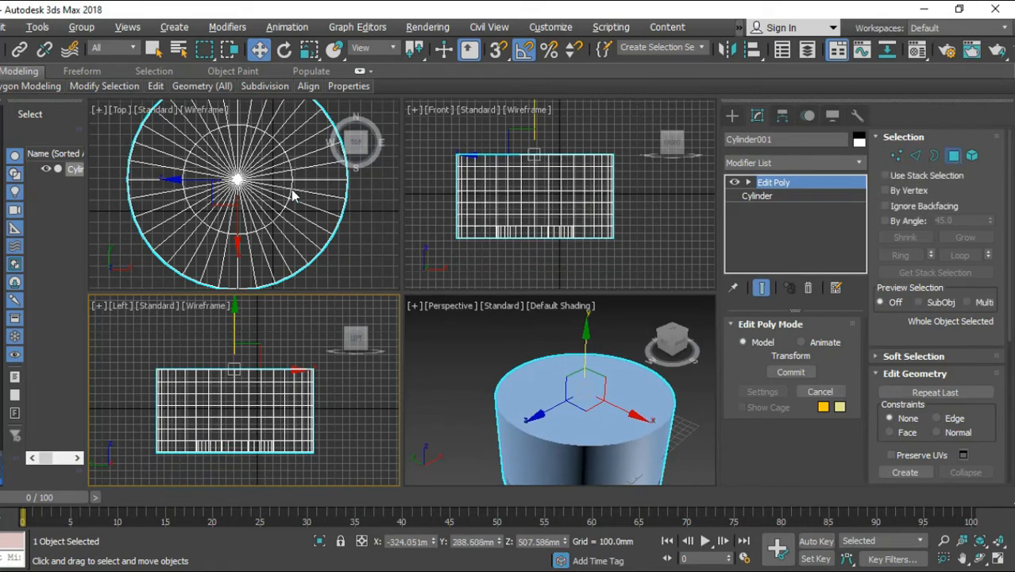
Step: At the Polygon level, select every second outer-ring polygon on the plain cap now facing up, 18 polygons altogether, in the Top view
left_click(294, 262)
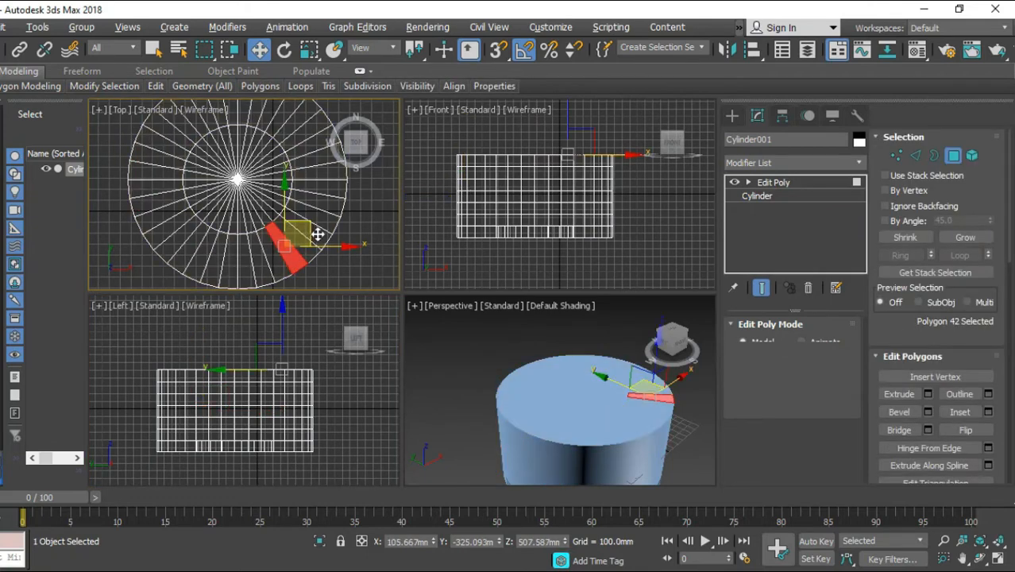
key("shift")
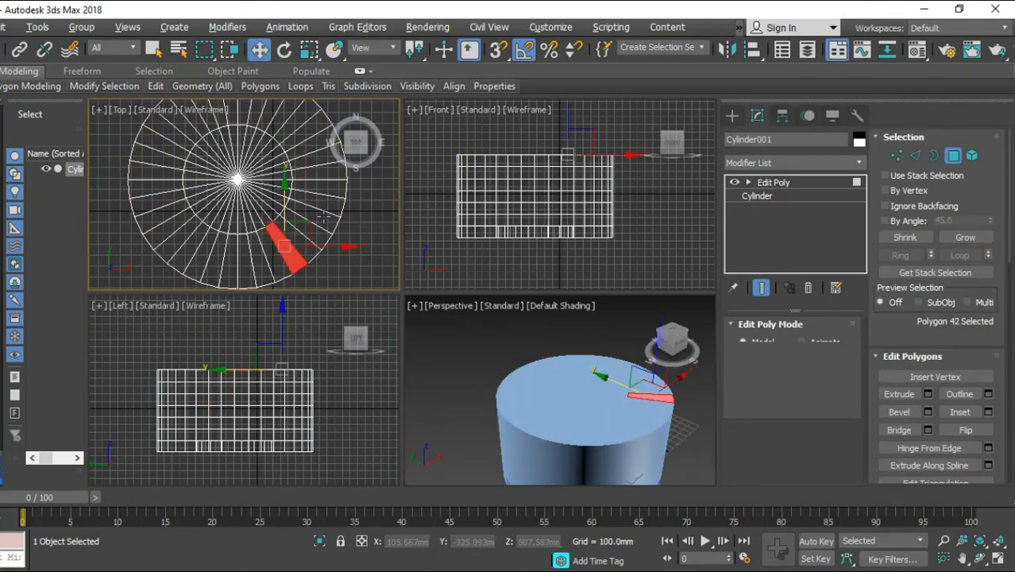
left_click(316, 236)
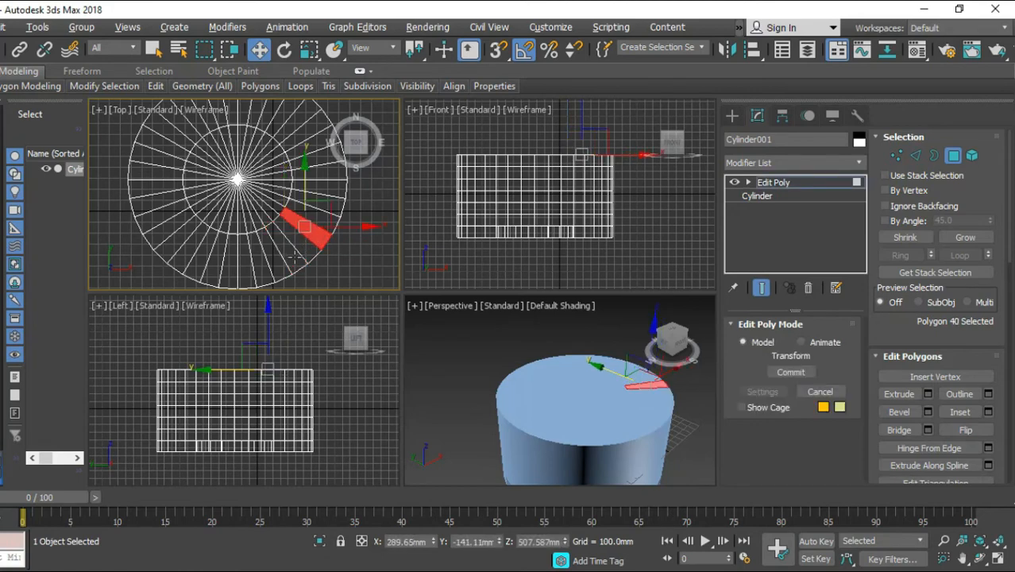
left_click(289, 256, "ctrl")
left_click(260, 268, "ctrl")
left_click(228, 270, "ctrl")
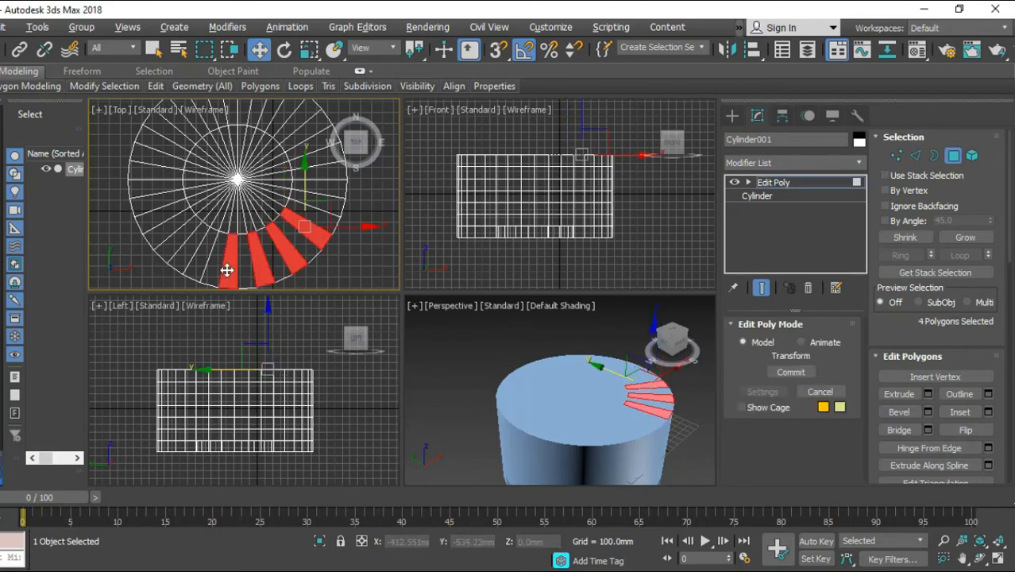
left_click(200, 256, "ctrl")
left_click(169, 230, "ctrl")
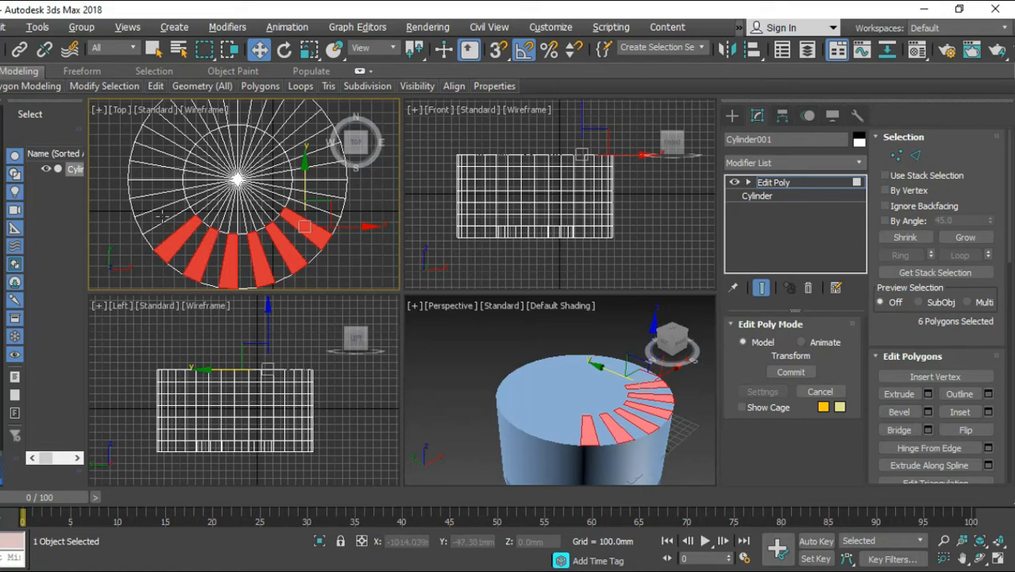
left_click(162, 214, "ctrl")
left_click(157, 188, "ctrl")
left_click(158, 156, "ctrl")
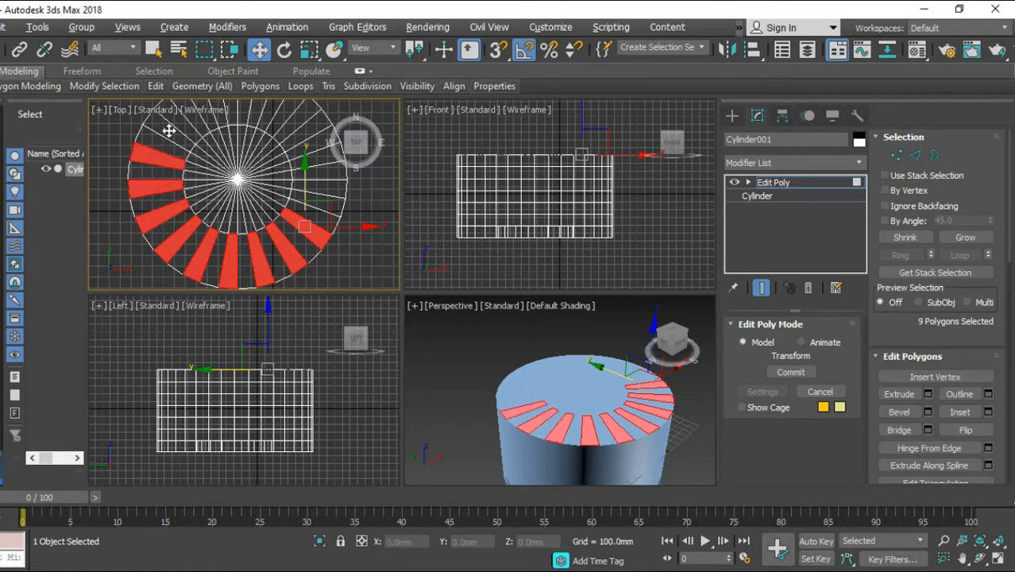
left_click(168, 131, "ctrl")
middle_click_drag(201, 169, 190, 225)
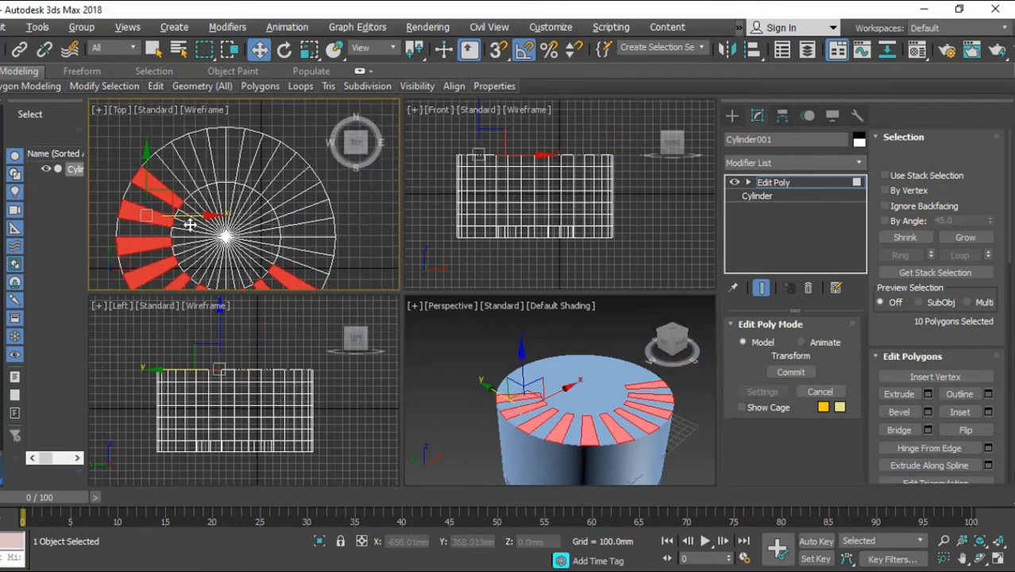
left_click(179, 170, "ctrl")
left_click(204, 157, "ctrl")
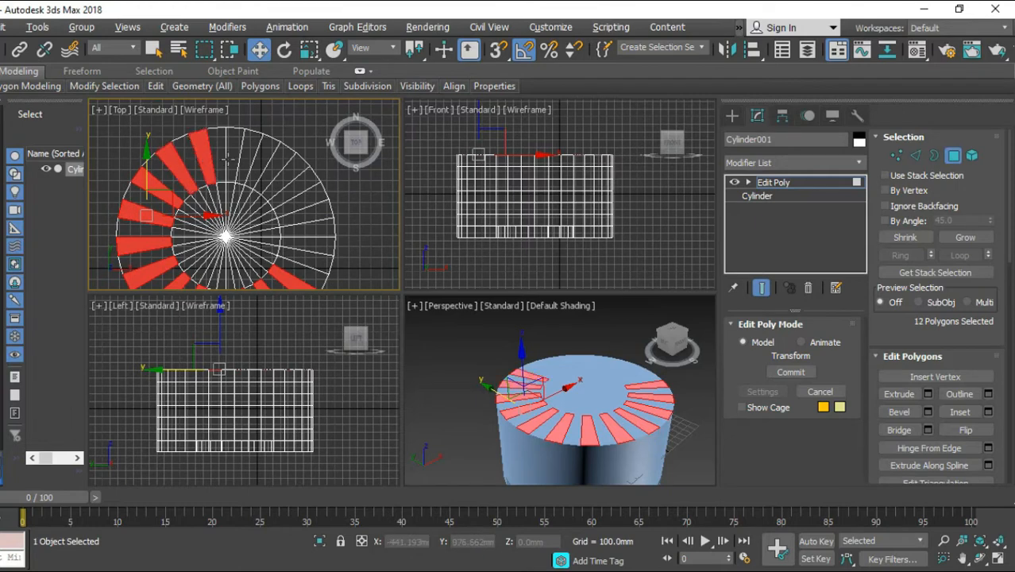
left_click(236, 157, "ctrl")
left_click(261, 172, "ctrl")
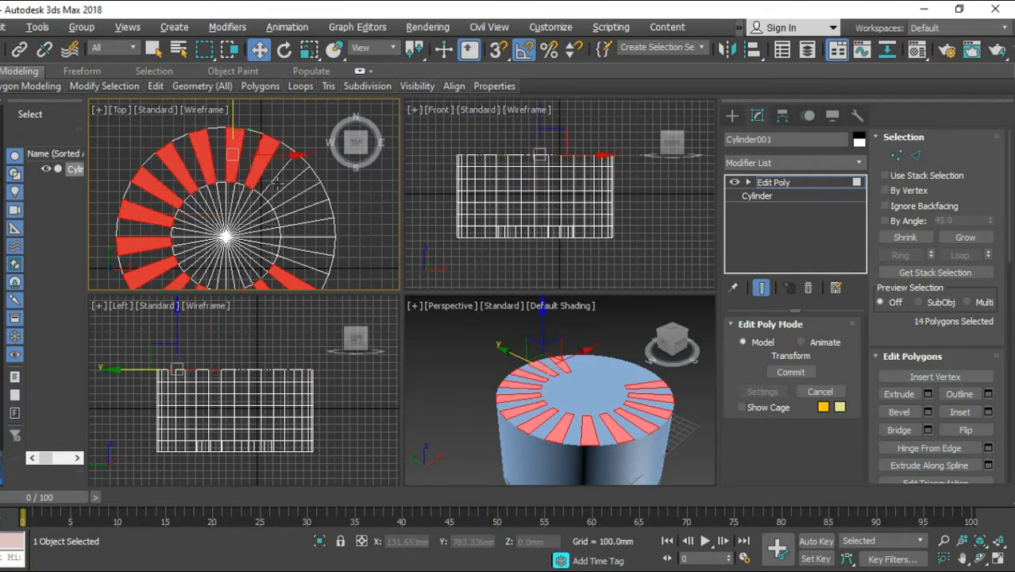
left_click(277, 185, "ctrl")
left_click(295, 210, "ctrl")
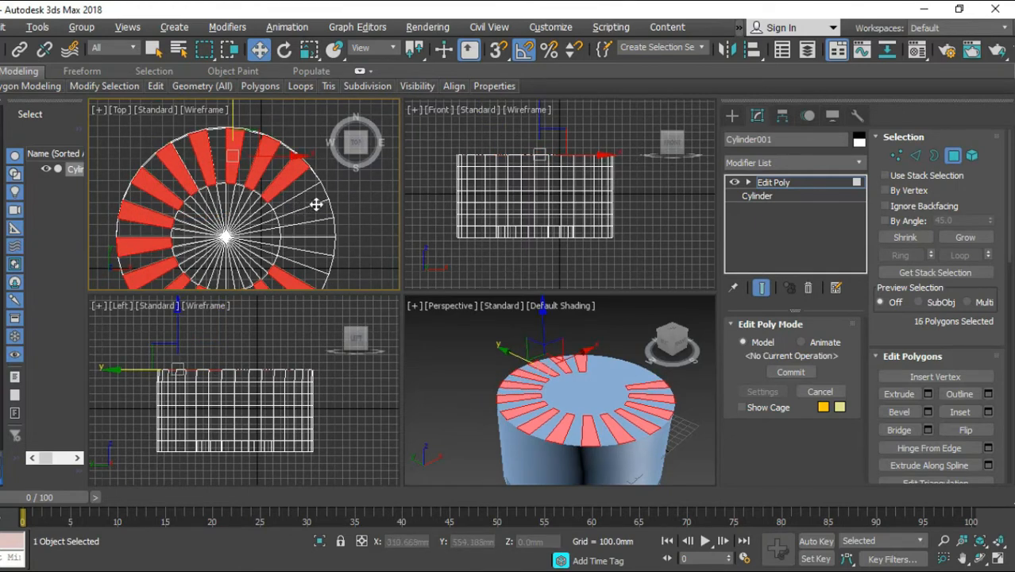
left_click(316, 229, "ctrl")
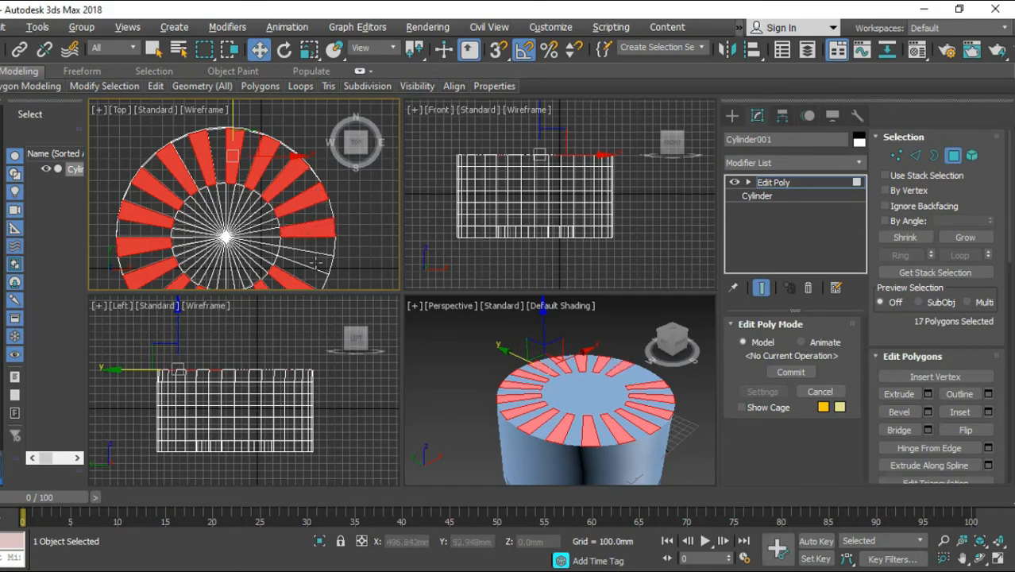
left_click(316, 262, "ctrl")
middle_click_drag(291, 256, 308, 214)
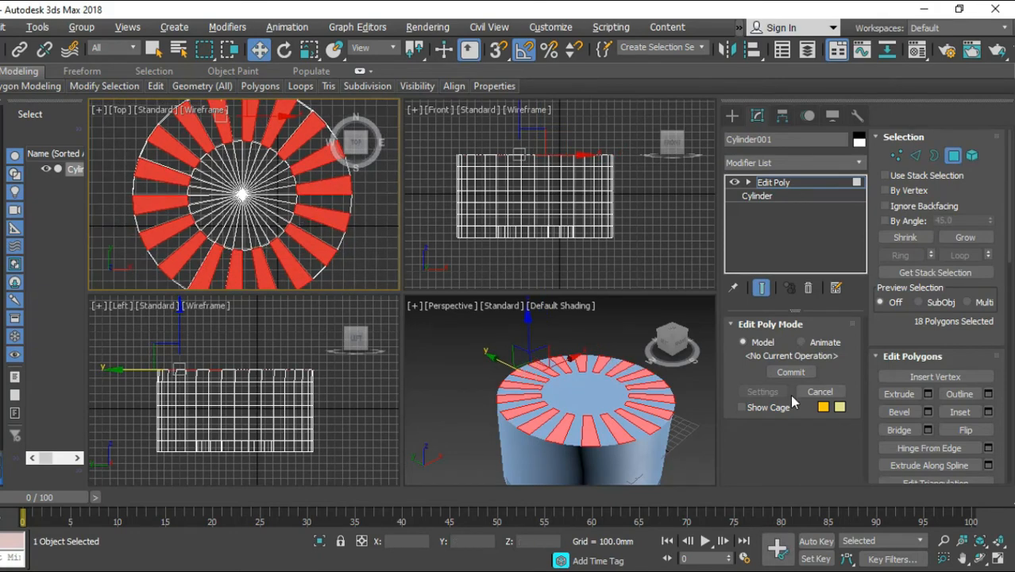
Step: Extrude the selected ring polygons on the plain cap by 141.772 mm, checking them in the enlarged Perspective view
left_click(928, 394)
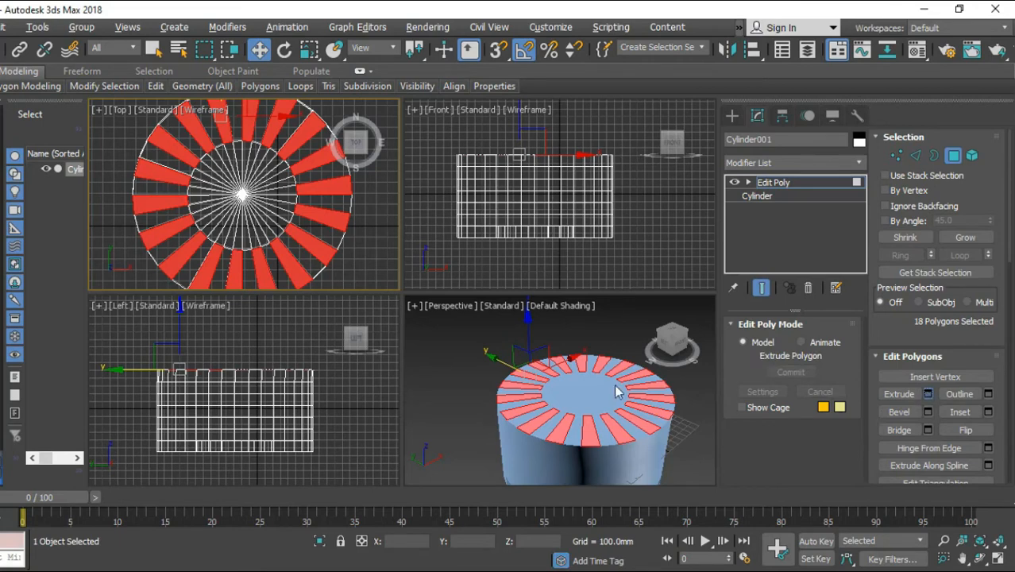
middle_click_drag(504, 404, 483, 390)
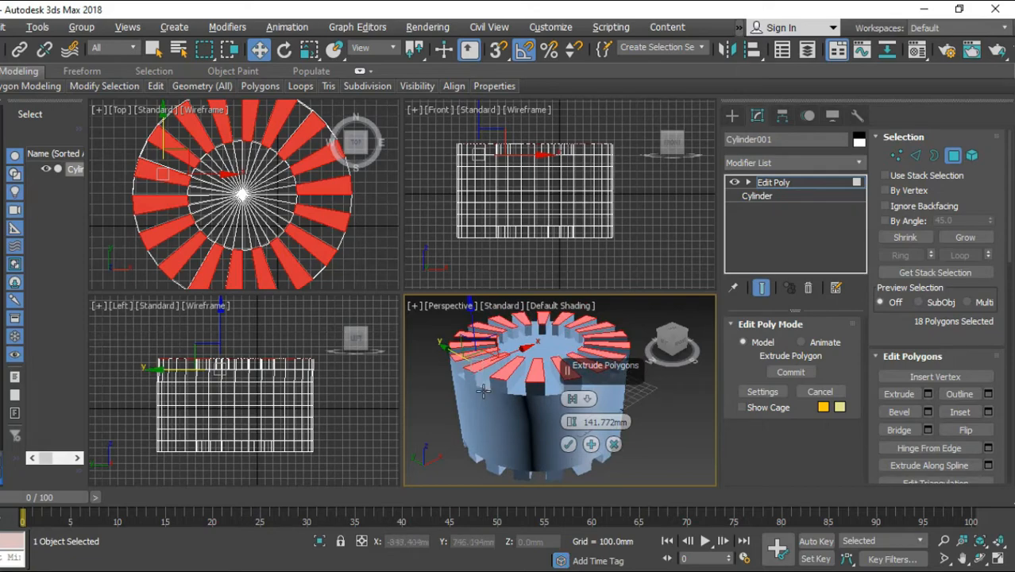
key("alt+w")
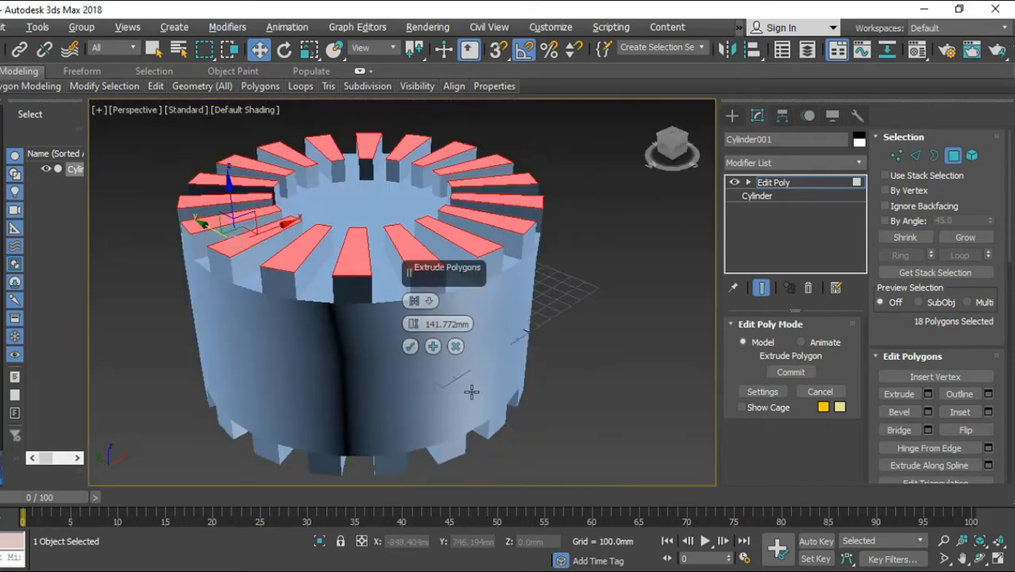
middle_click_drag(375, 376, 367, 384)
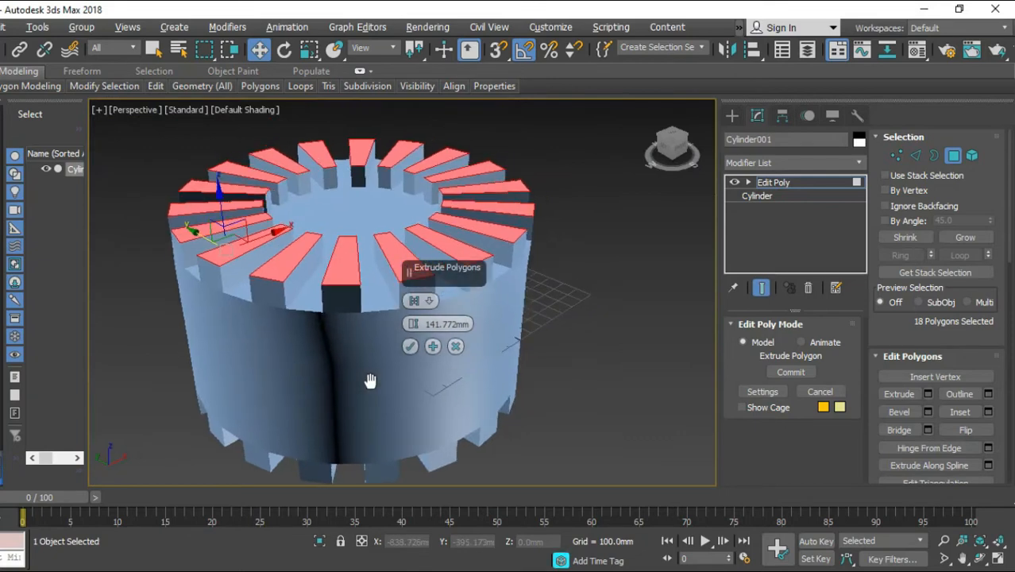
left_click(412, 347)
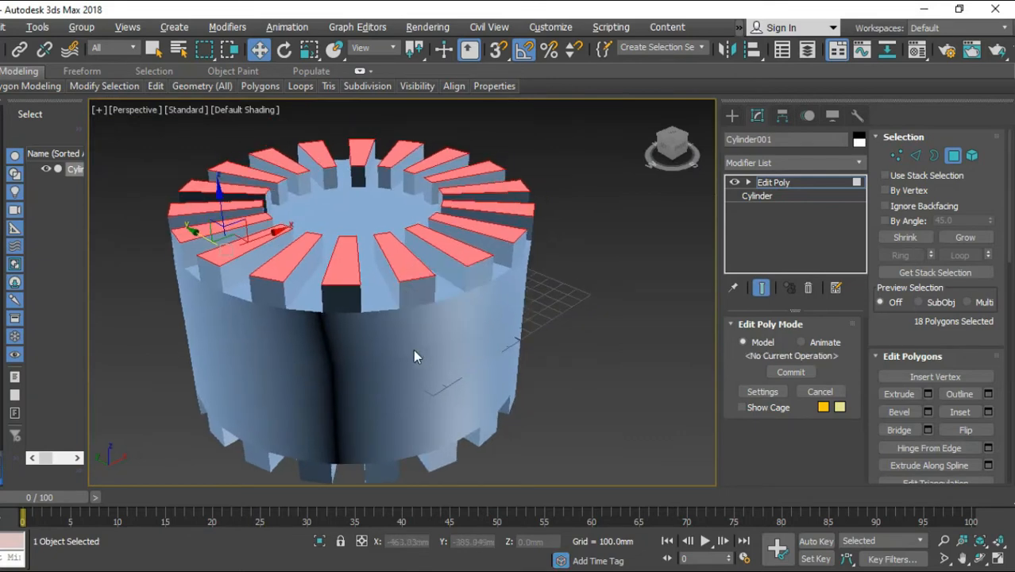
key("alt+w")
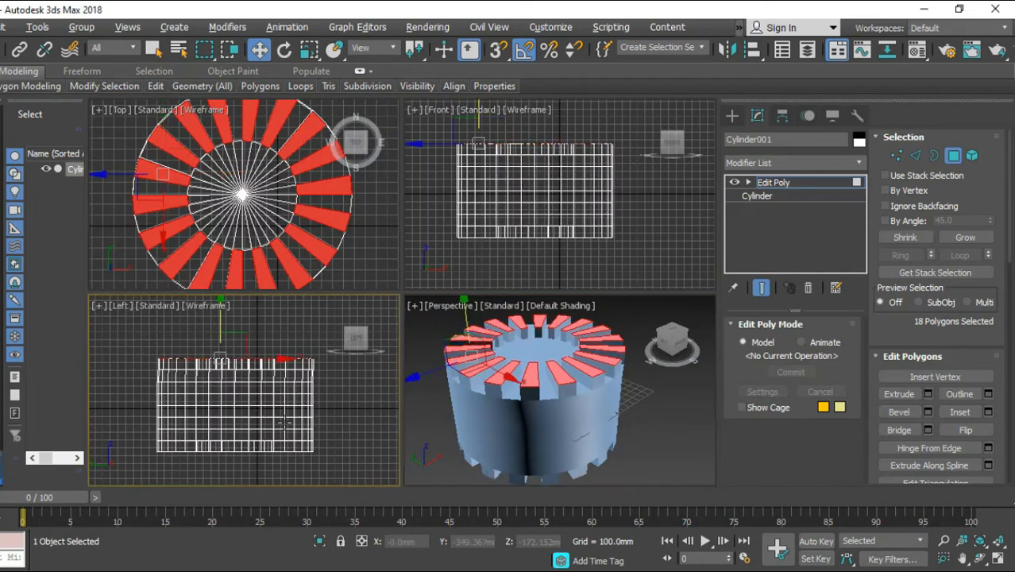
Step: Set the height of the base Cylinder beneath Edit Poly to 55.291 mm, accepting the topology warning, and inspect the flattened part in Perspective
key("alt+w")
middle_click_drag(424, 366, 450, 385)
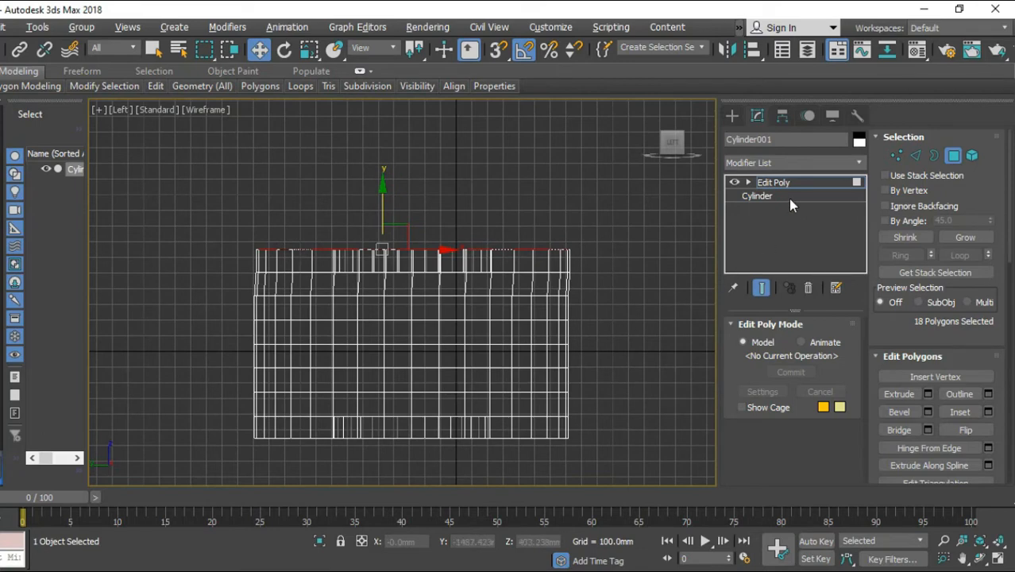
left_click(953, 155)
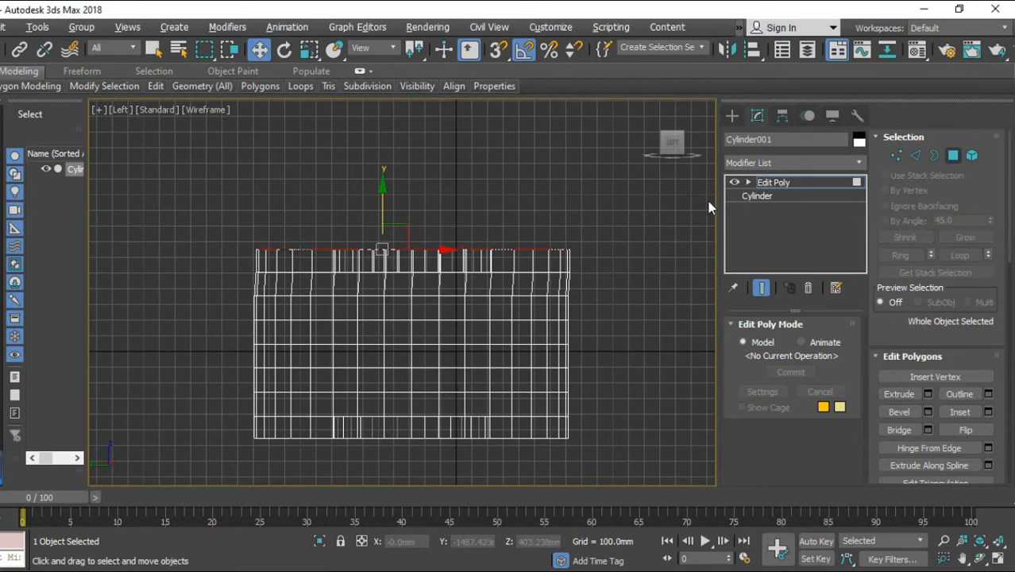
left_click(760, 196)
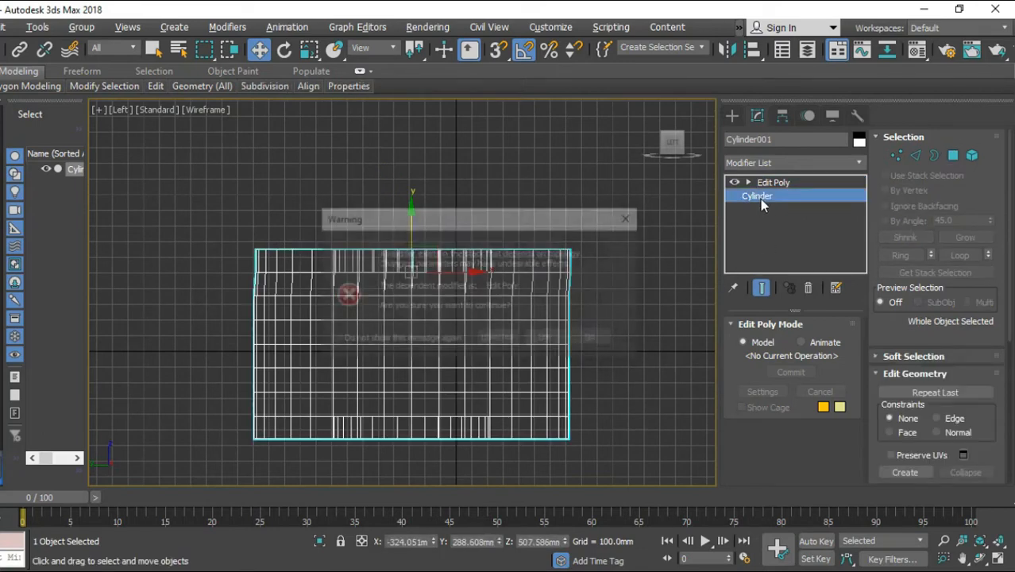
left_click(542, 339)
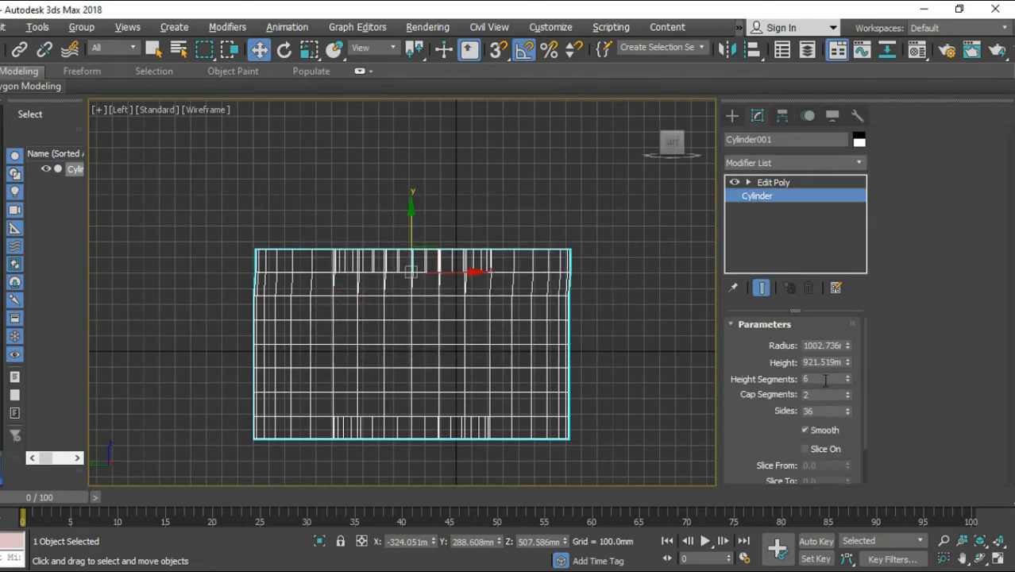
left_click_drag(846, 365, 847, 438)
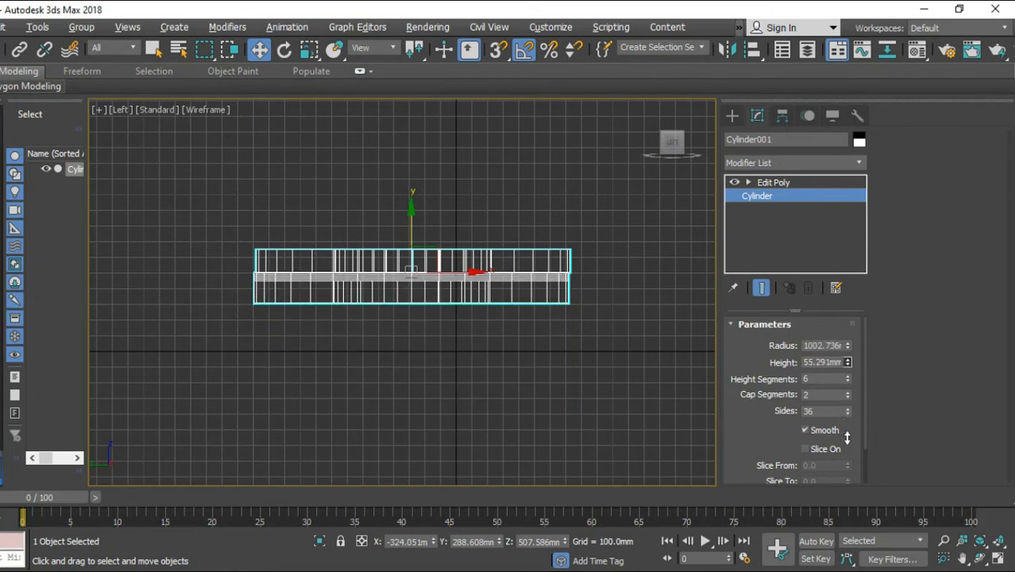
key("alt+w")
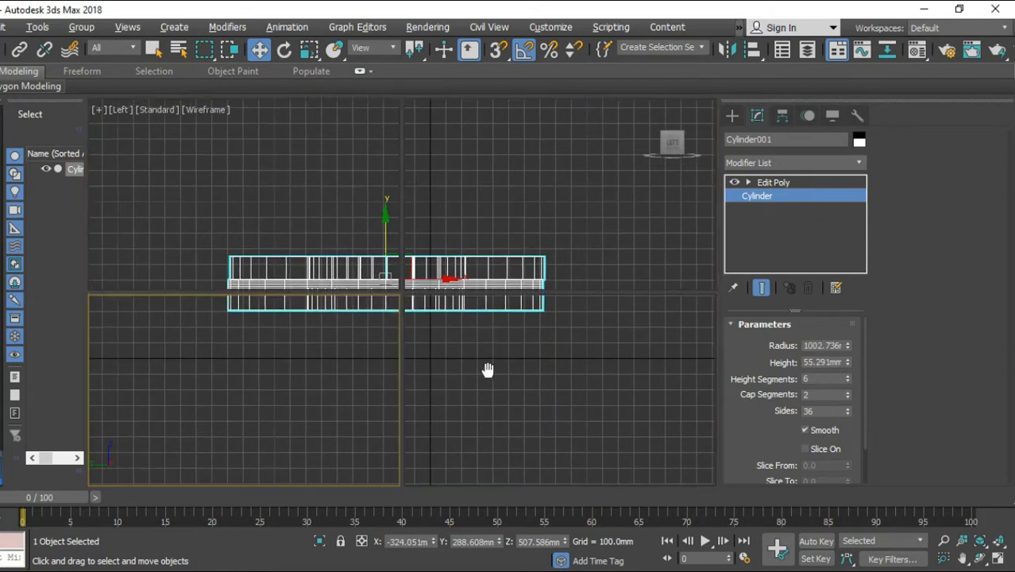
middle_click_drag(508, 426, 518, 443, "alt")
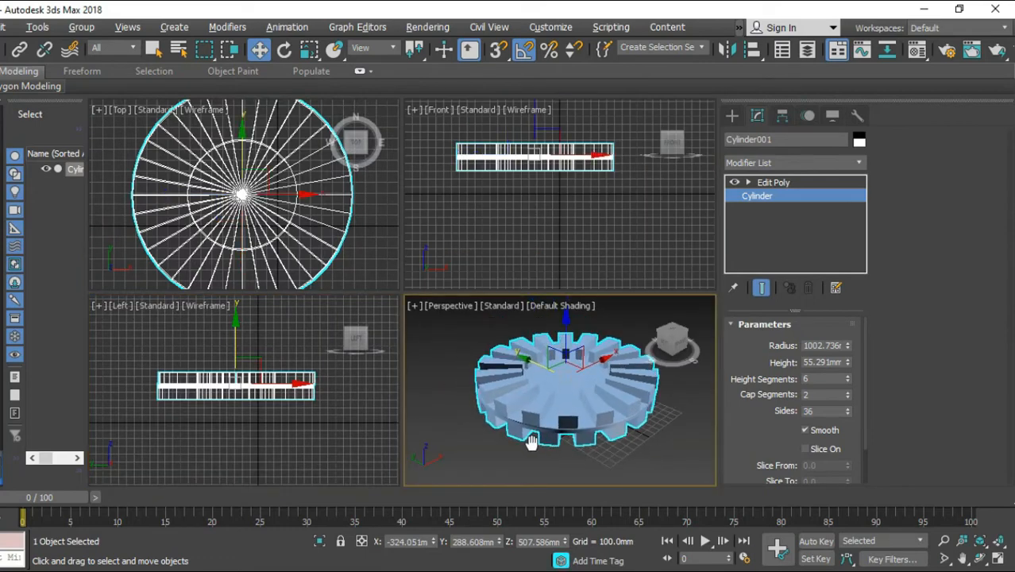
key("alt+w")
middle_click_drag(322, 381, 434, 309, "alt")
Step: Return to the Edit Poly modifier and enter the Polygon level, working in the enlarged Top view
key("Up")
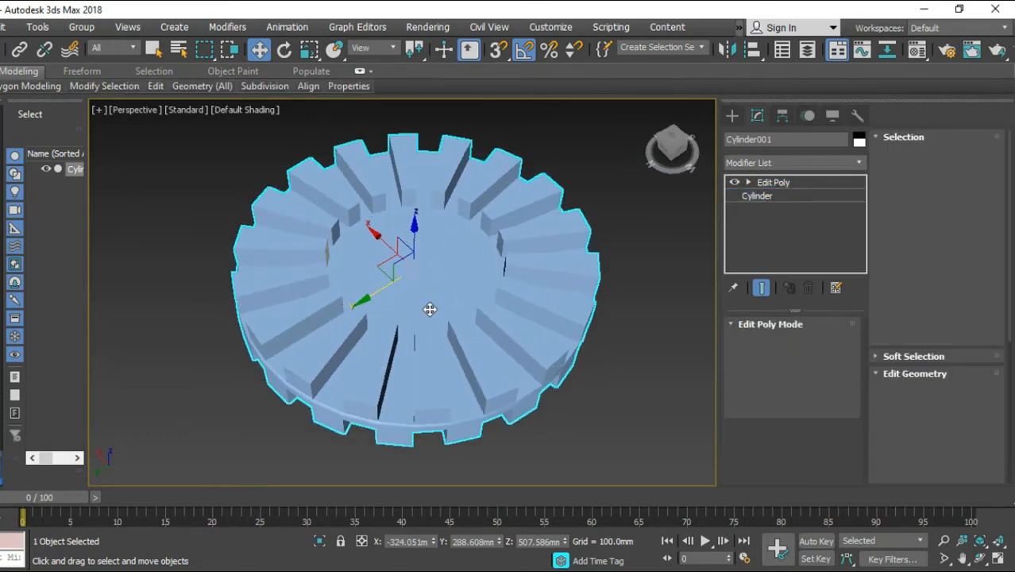
key("alt+w")
middle_click_drag(268, 242, 282, 229)
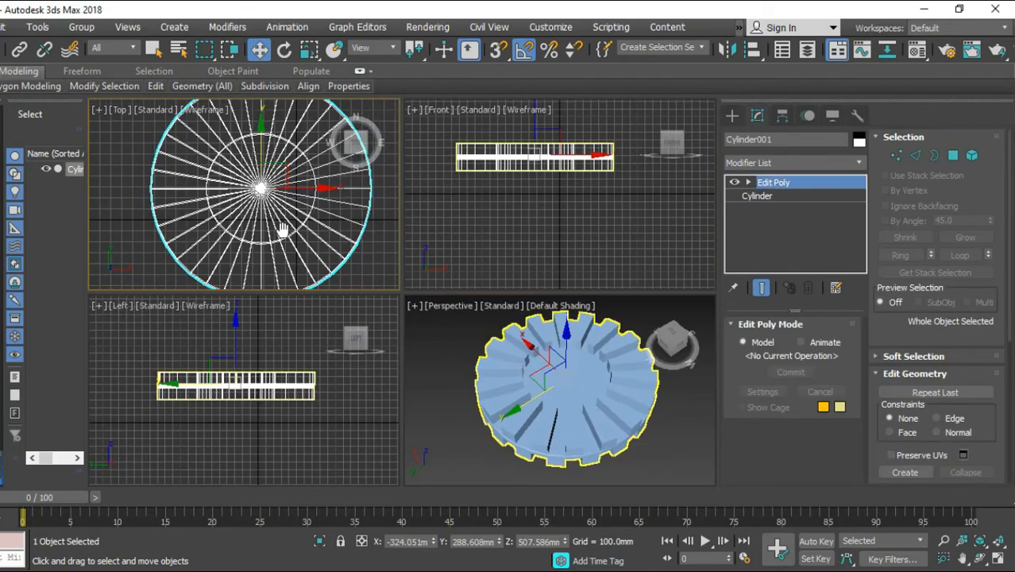
key("alt+w")
middle_click_drag(480, 294, 439, 310)
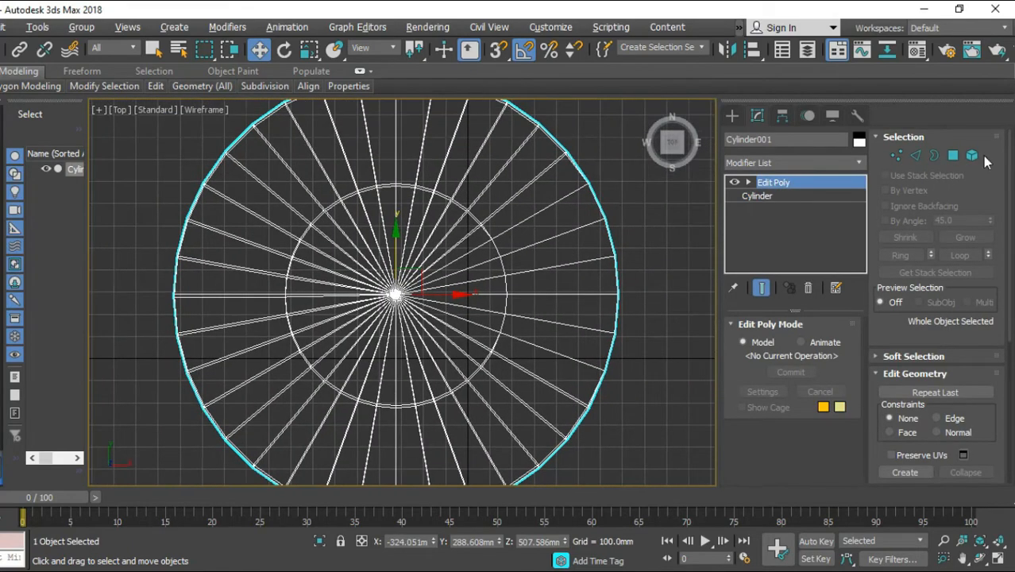
left_click(953, 156)
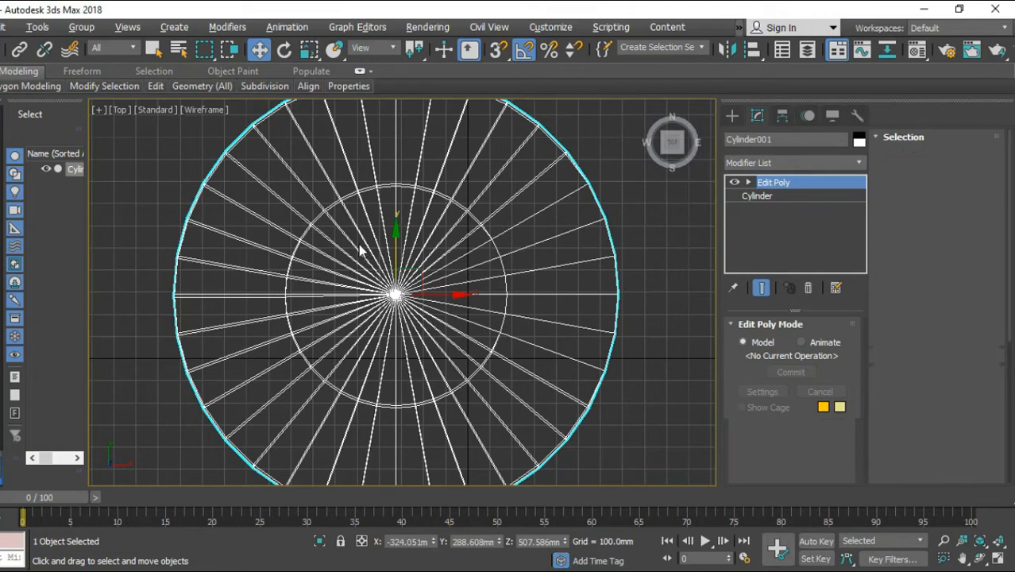
Step: Try to select alternating inner wedge polygons around the centre of the cap in the Top view, undoing the accidental move
left_click(417, 319, "ctrl")
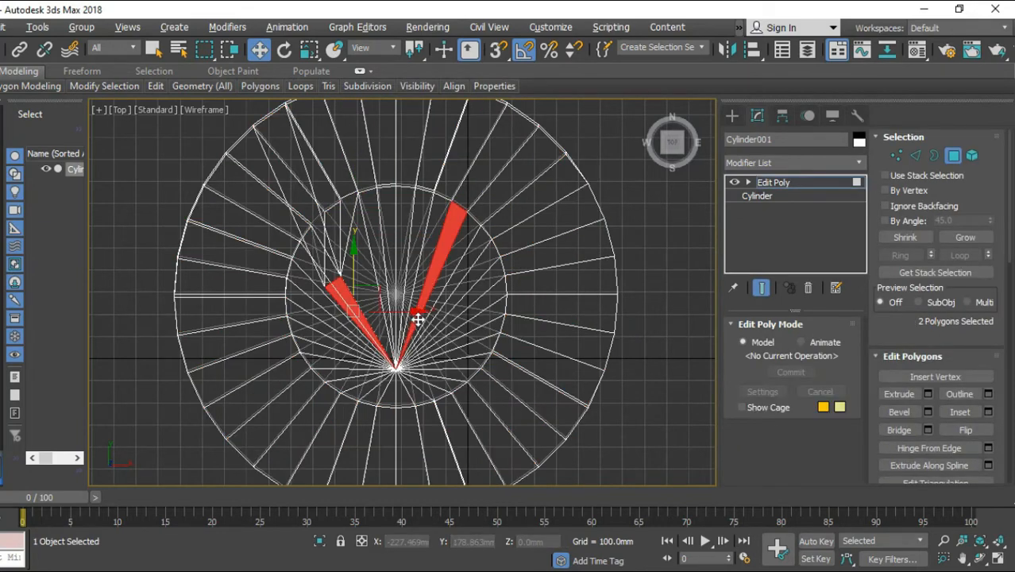
key("ctrl+z")
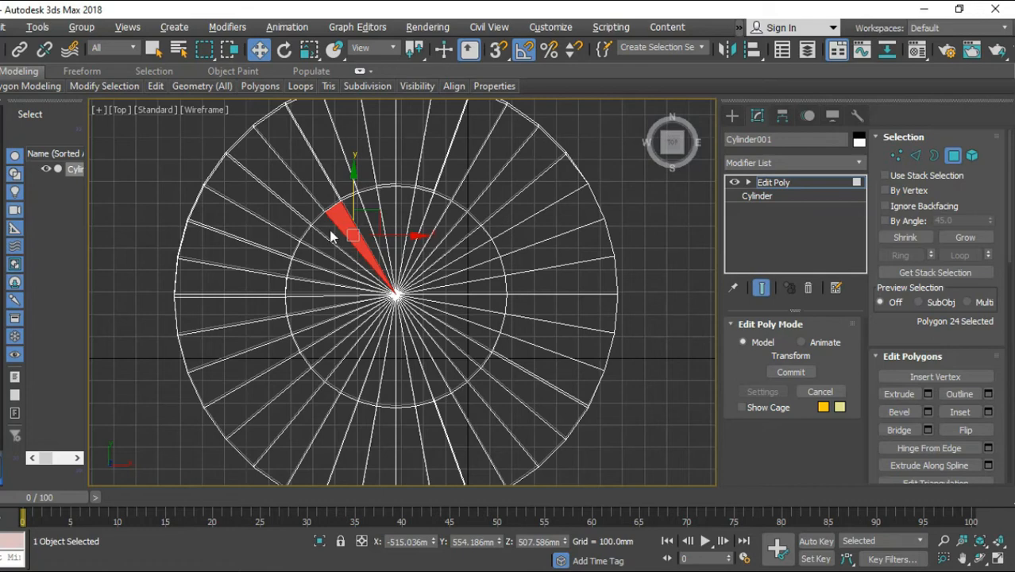
left_click(339, 252, "ctrl")
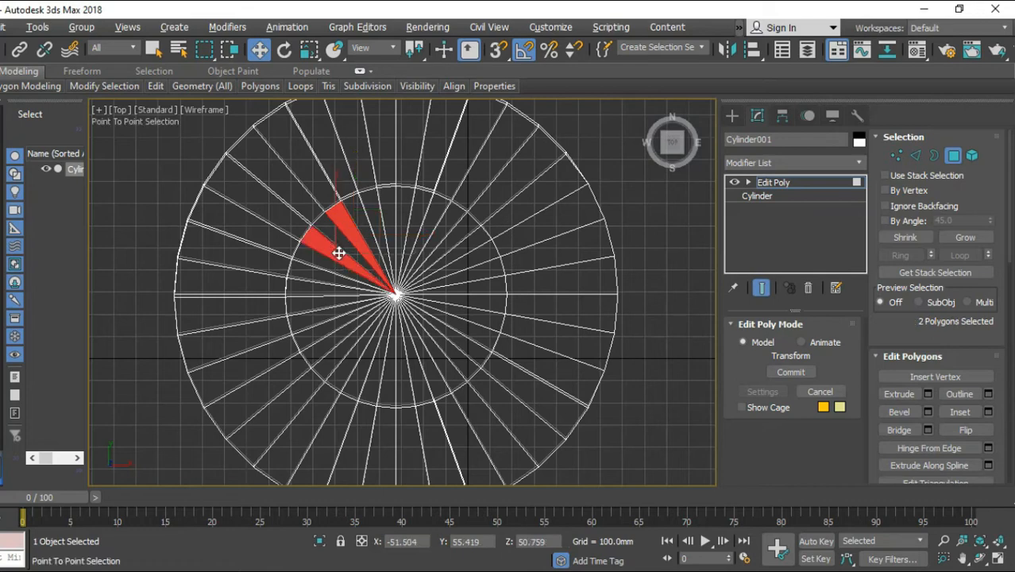
key("w")
left_click(346, 243)
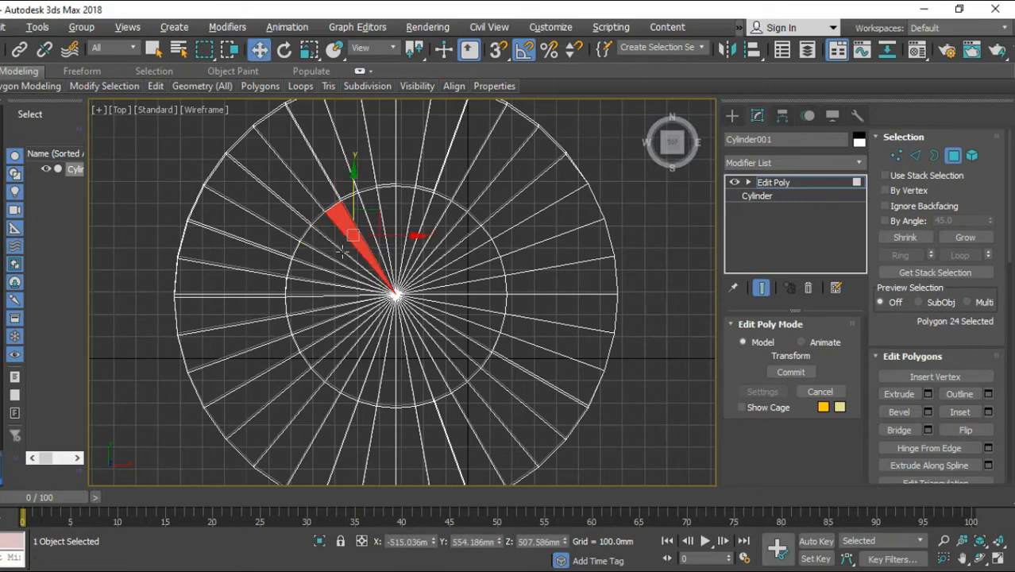
left_click(340, 263, "ctrl")
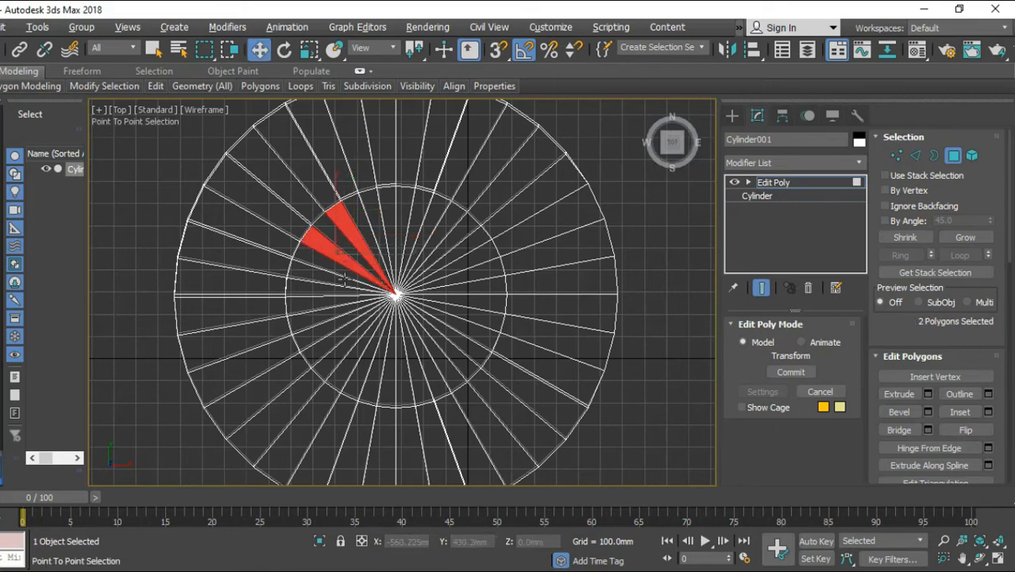
left_click(344, 287, "ctrl")
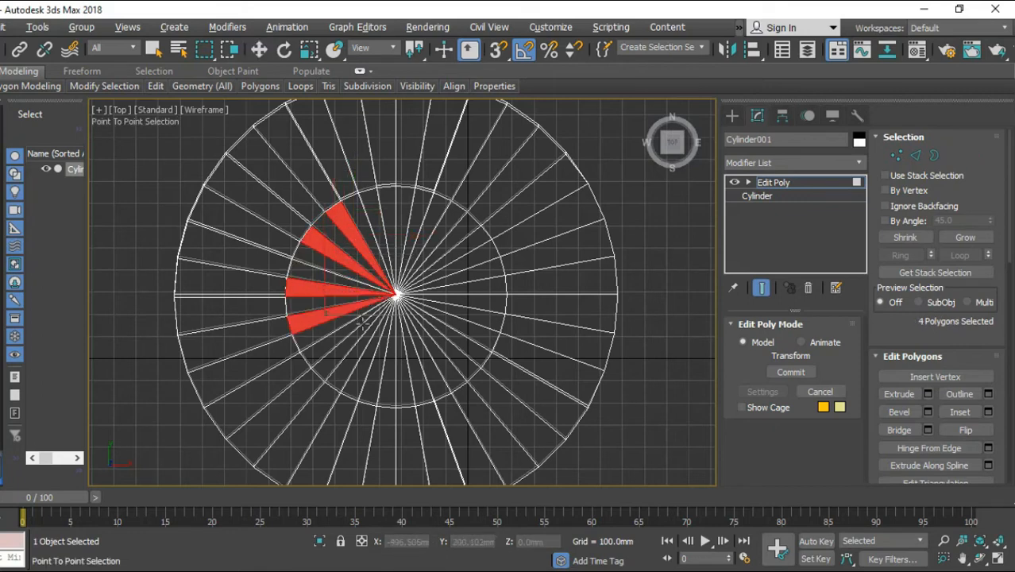
left_click(354, 356, "ctrl")
left_click(402, 367, "ctrl")
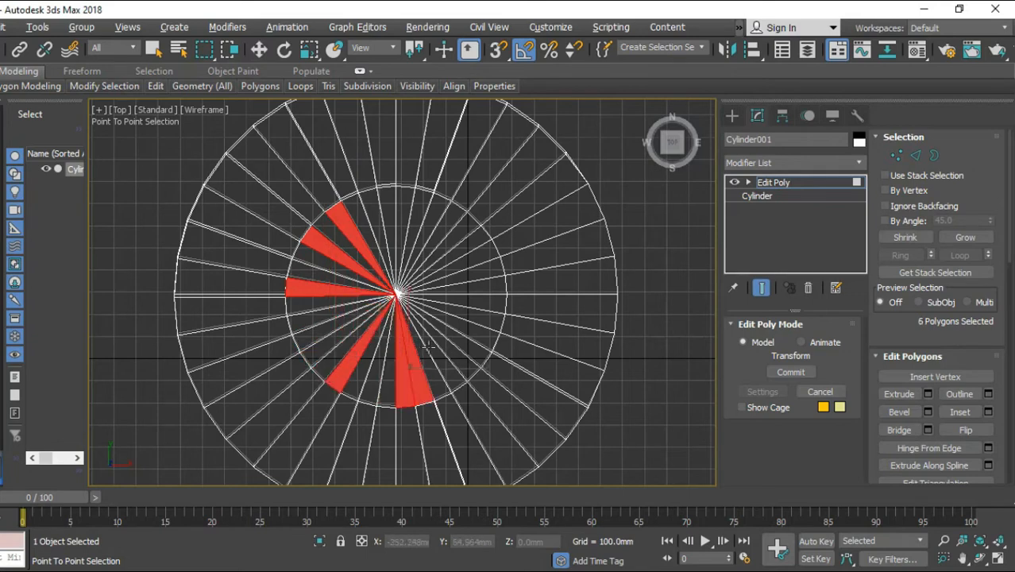
left_click(435, 361, "ctrl")
left_click(464, 339, "ctrl")
left_click(469, 322, "ctrl")
left_click(474, 310, "ctrl")
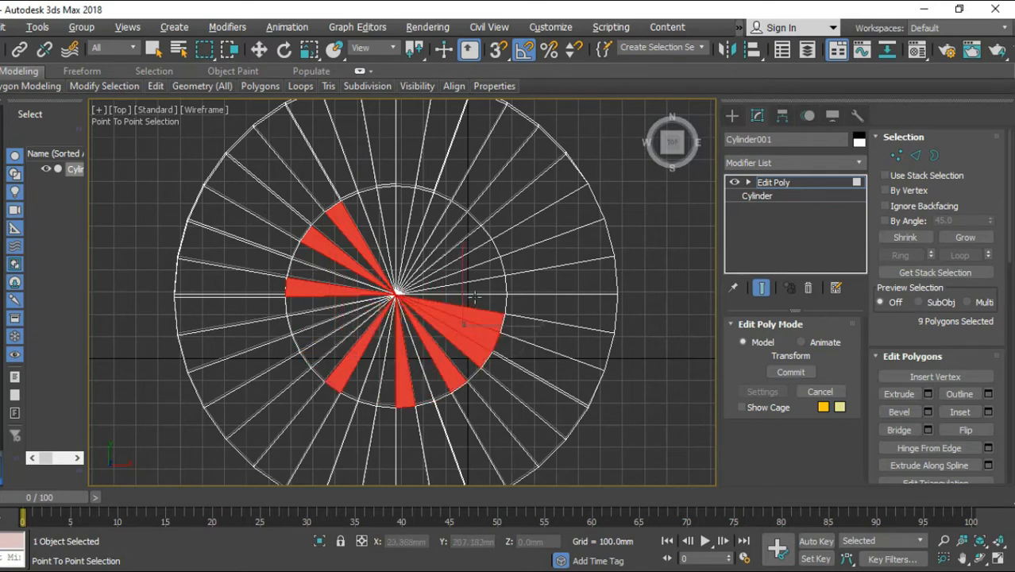
left_click(474, 296, "ctrl")
left_click(473, 278, "ctrl")
left_click(473, 269, "ctrl")
left_click(463, 249, "ctrl")
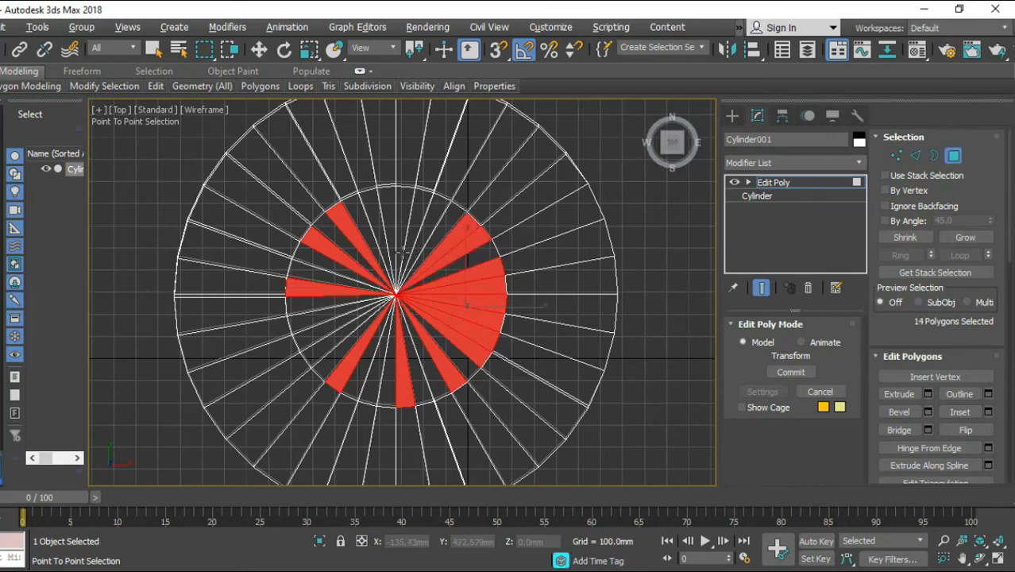
key("w")
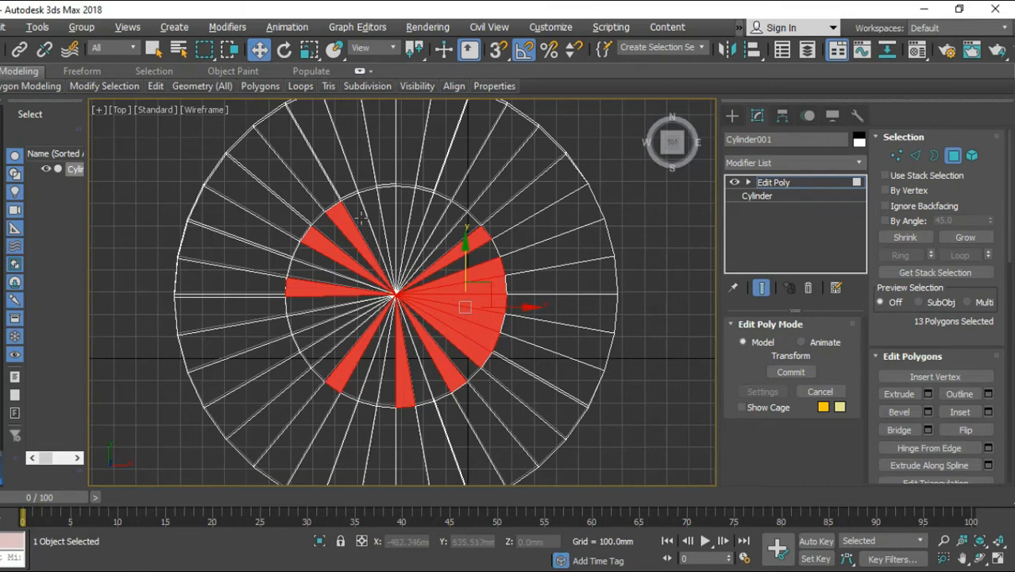
Step: Delete all inner wedge polygons on both caps, opening a round hole through the centre of the part
left_click(361, 218)
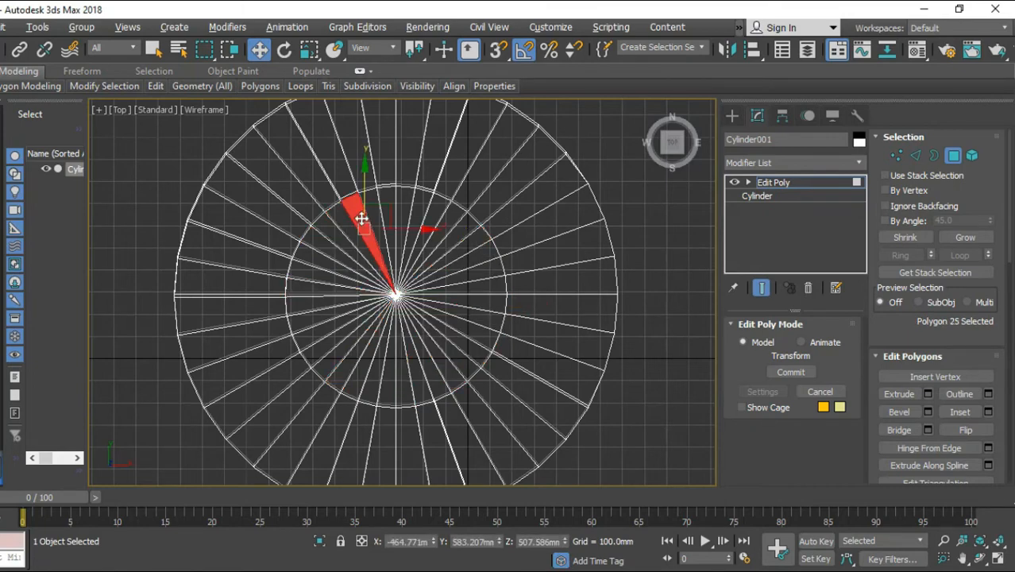
key("Delete")
left_click(361, 218)
key("Delete")
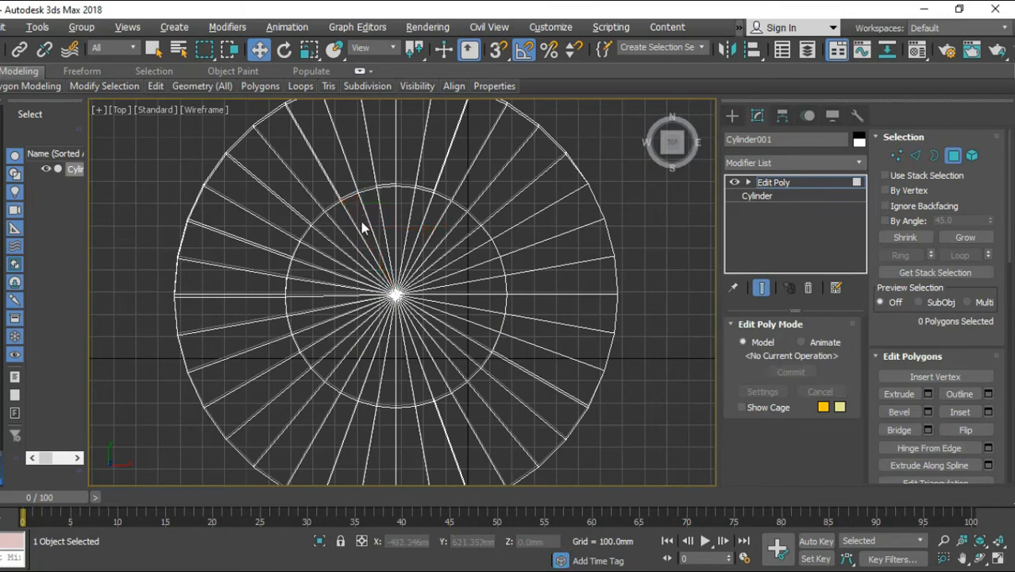
double_click(435, 344)
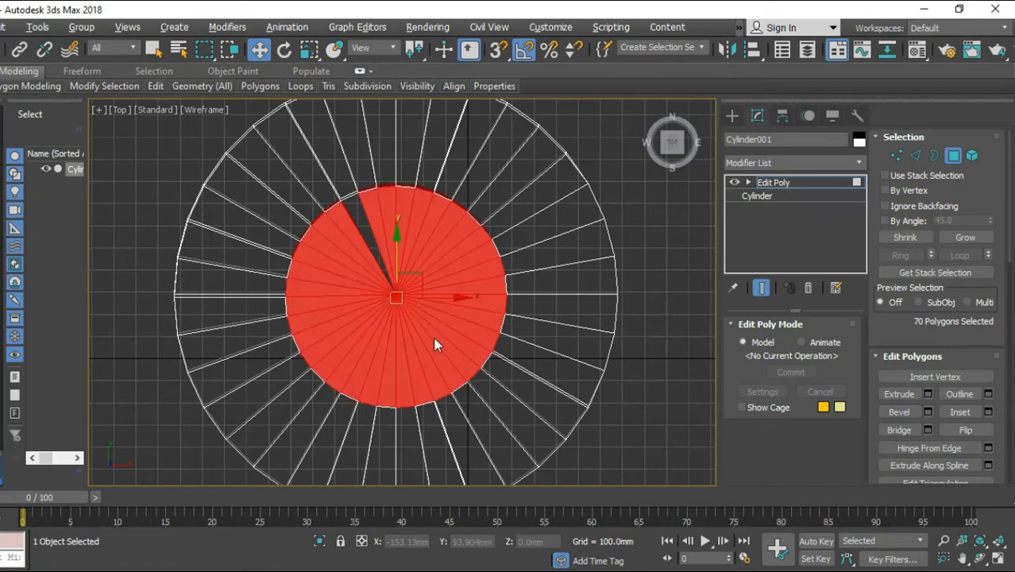
key("Delete")
Step: At the Border level, select the upper cap's inner circular border of 36 edges in the Perspective view and close it with Cap
key("alt+w")
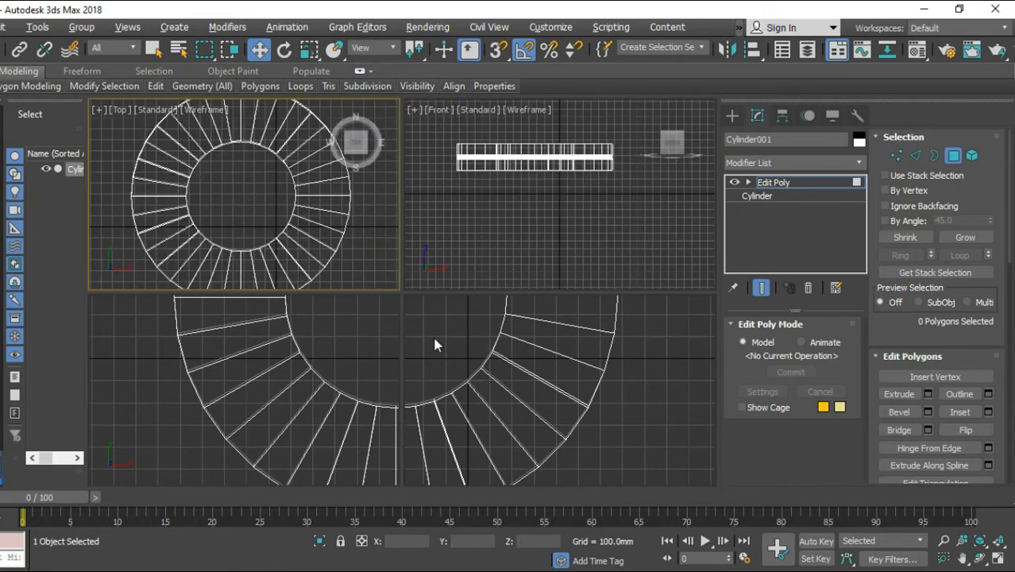
middle_click(583, 427)
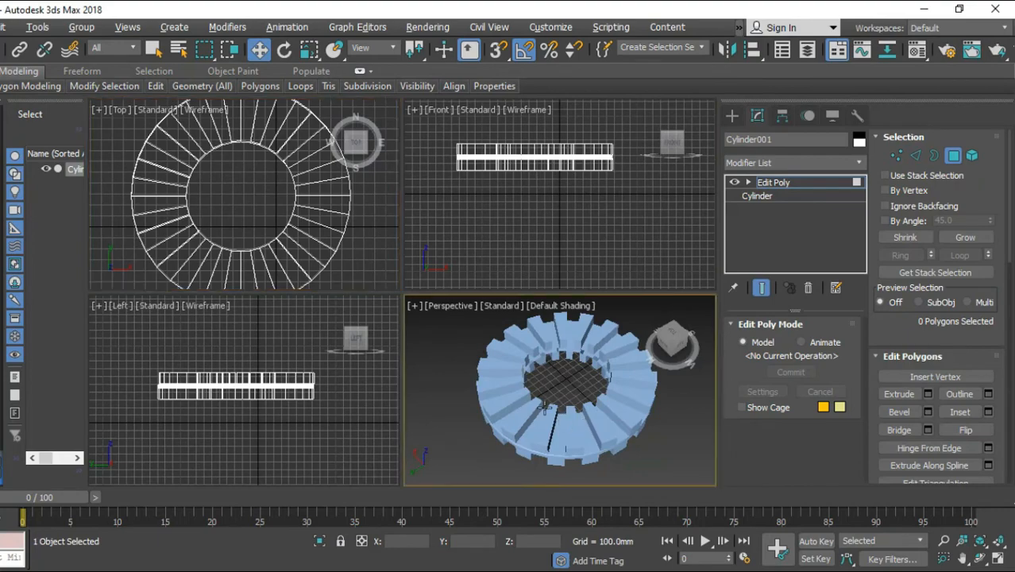
key("alt+w")
scroll(481, 362, "down", 1)
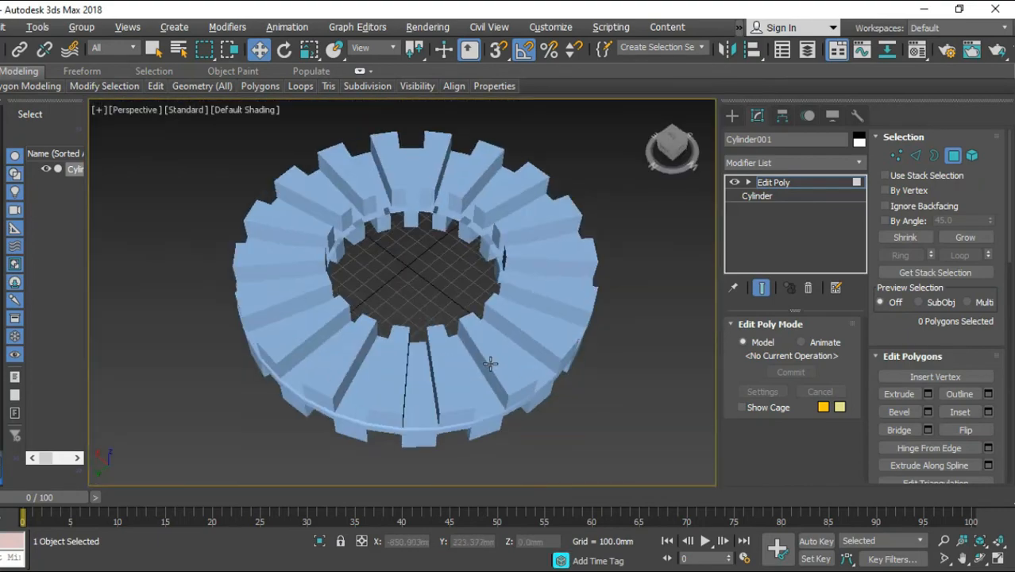
middle_click_drag(490, 363, 490, 363, "alt")
scroll(448, 247, "up", 5)
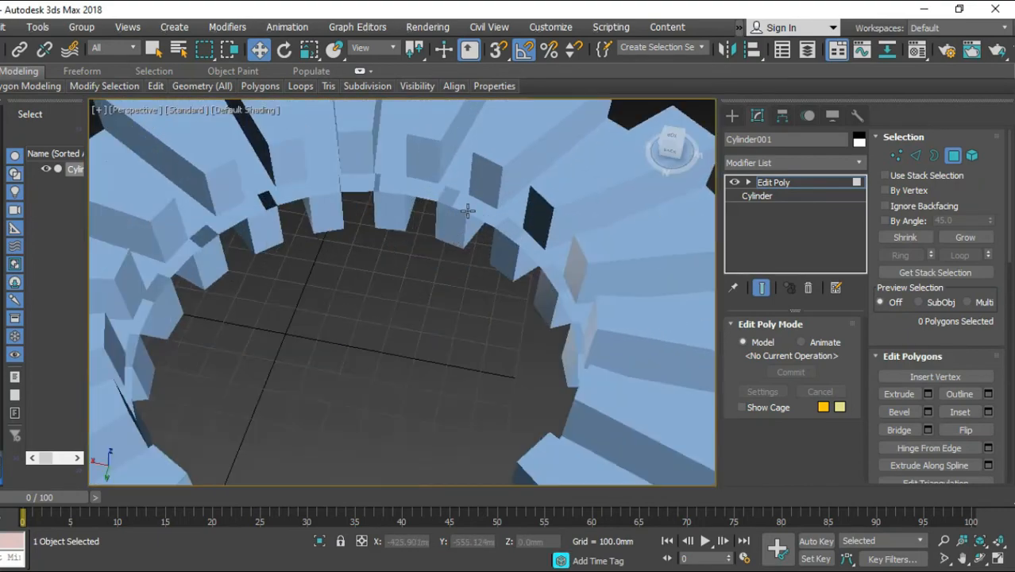
scroll(467, 211, "up", 3)
scroll(468, 211, "down", 5)
scroll(467, 211, "up", 4)
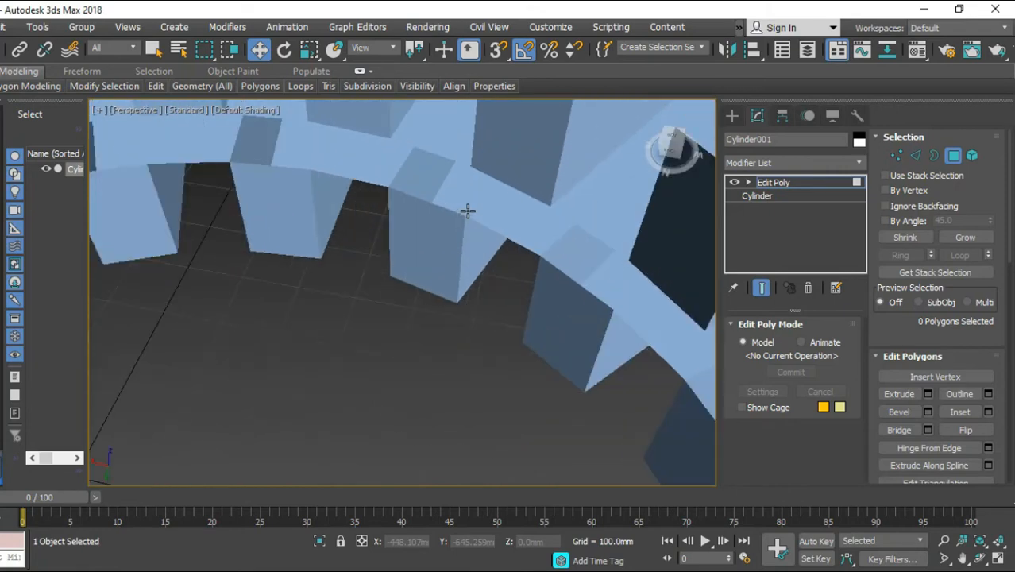
left_click(933, 158)
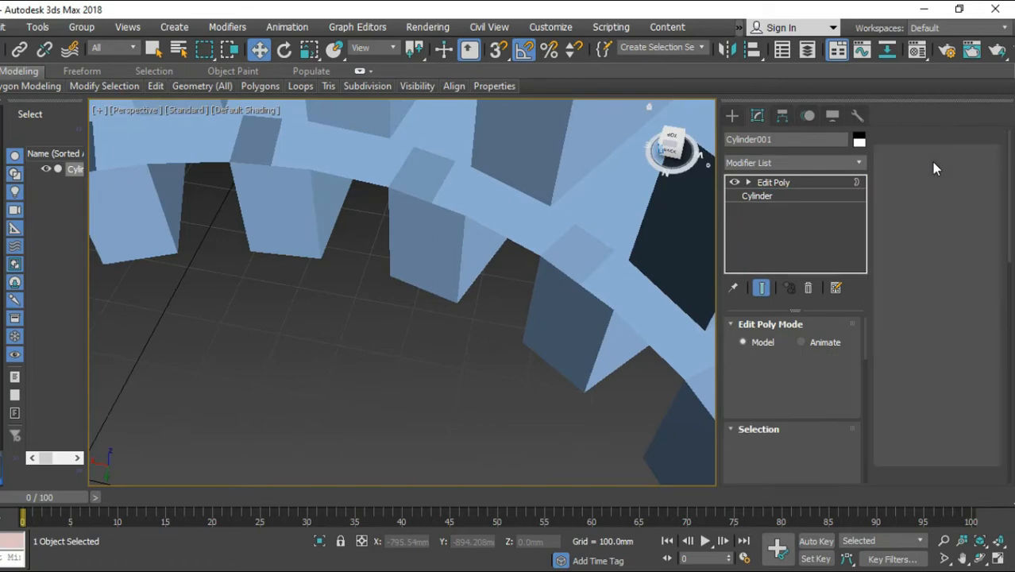
left_click(432, 154)
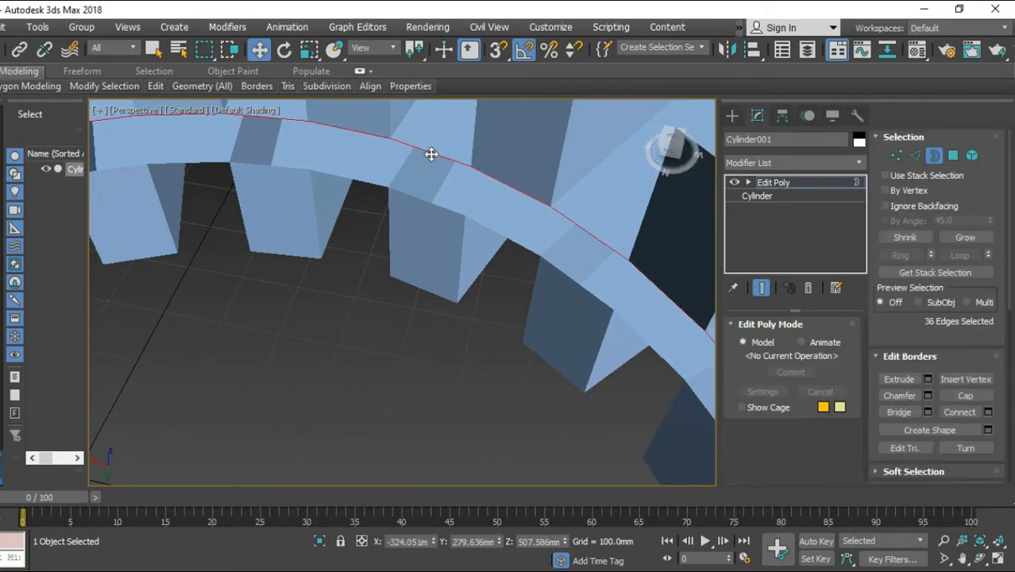
left_click(963, 396)
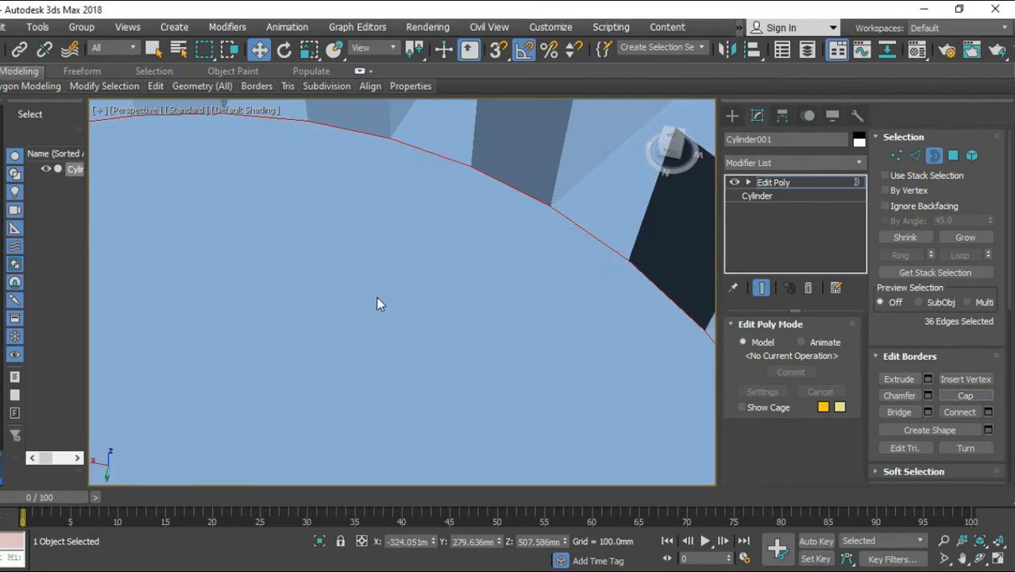
Step: Examine the newly capped centre and the toothed ring from above and below in the Perspective view
scroll(376, 299, "down", 4)
scroll(378, 298, "down", 5)
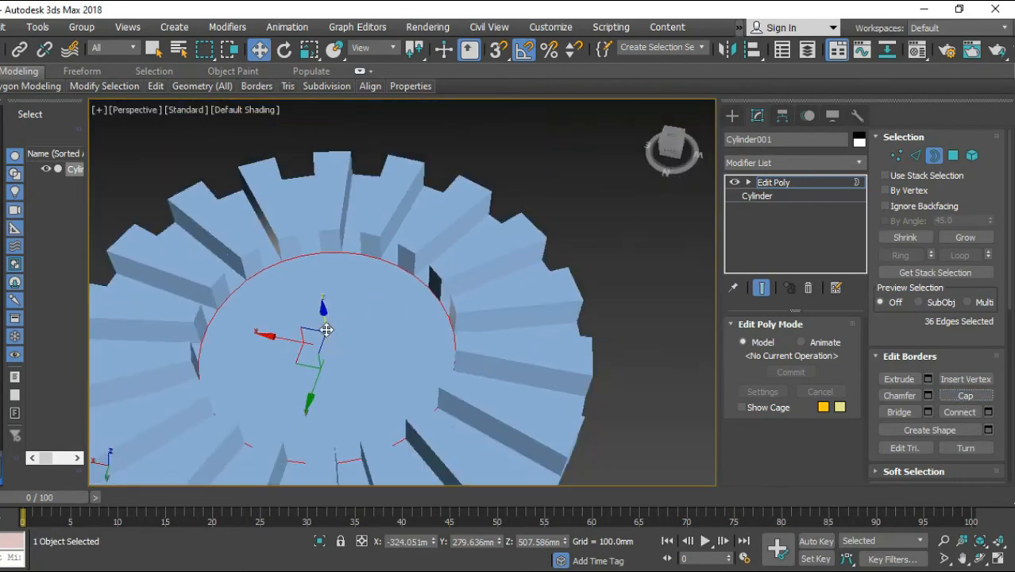
middle_click_drag(326, 329, 424, 191, "alt")
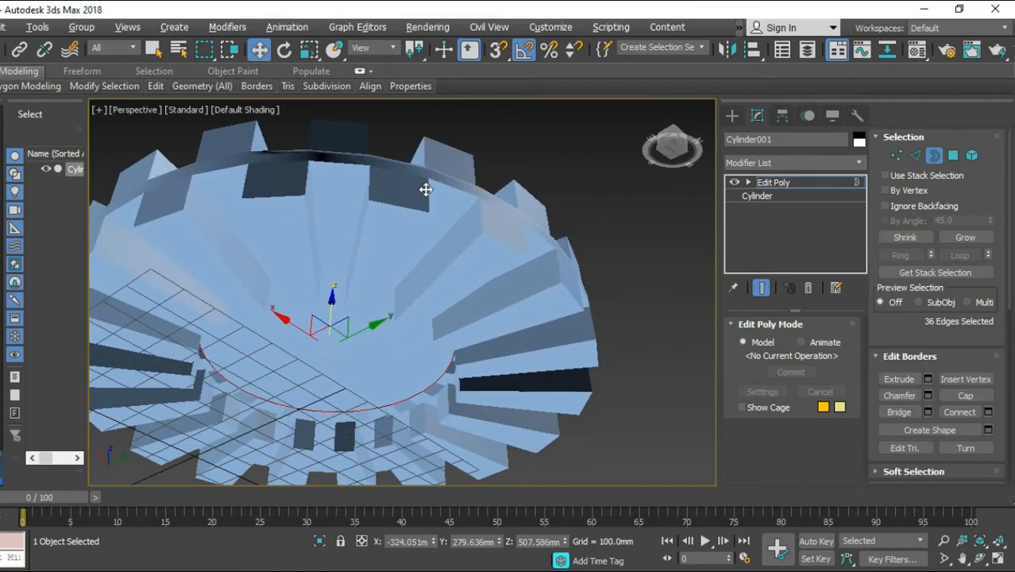
middle_click_drag(475, 224, 409, 276, "alt")
scroll(460, 295, "down", 4)
middle_click_drag(409, 276, 366, 263, "alt")
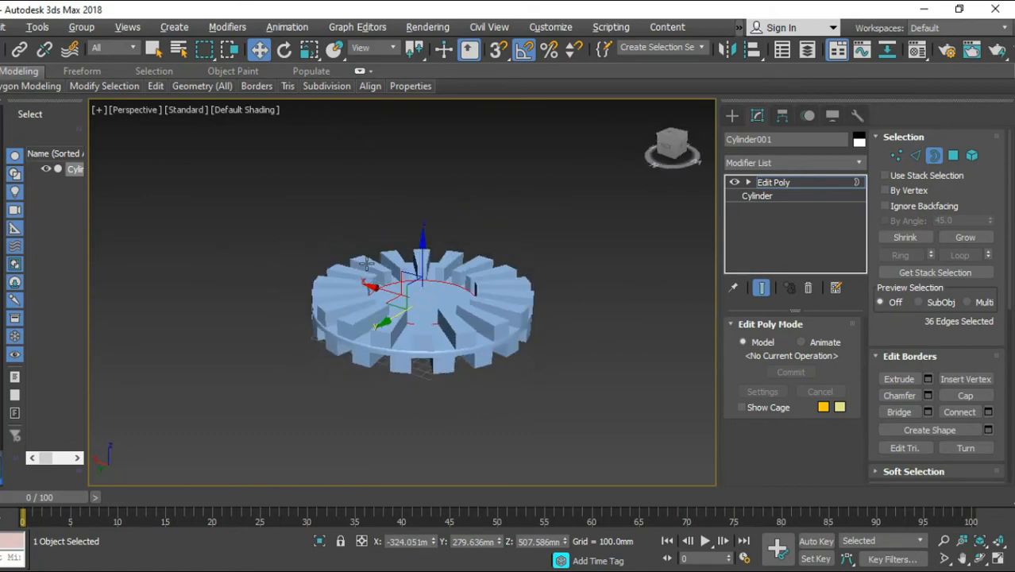
Step: Leave the Border level, switch Edit Poly to the Polygon level and bring up the full set of Edit Polygons tools
middle_click_drag(393, 365, 363, 390)
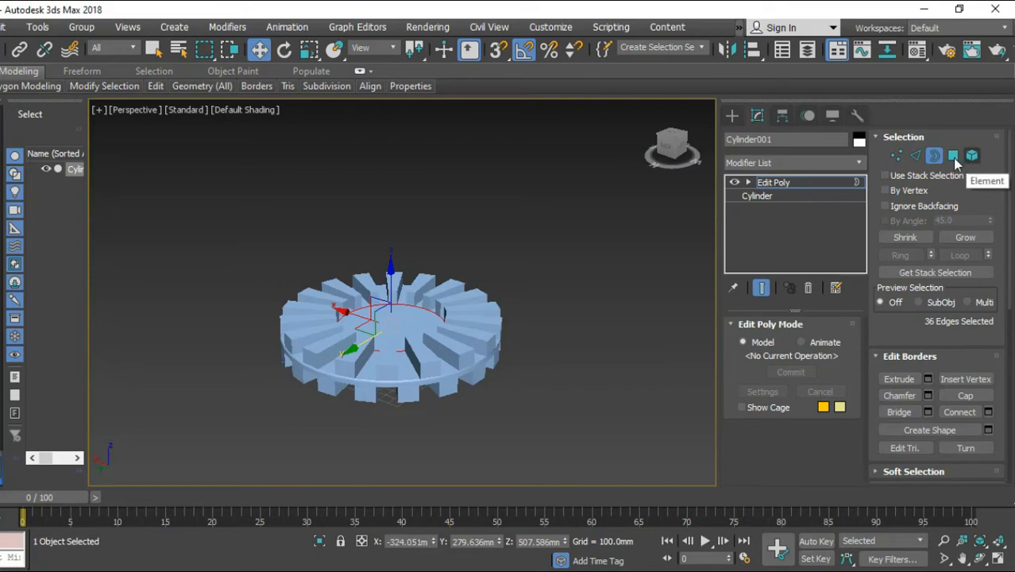
left_click(932, 159)
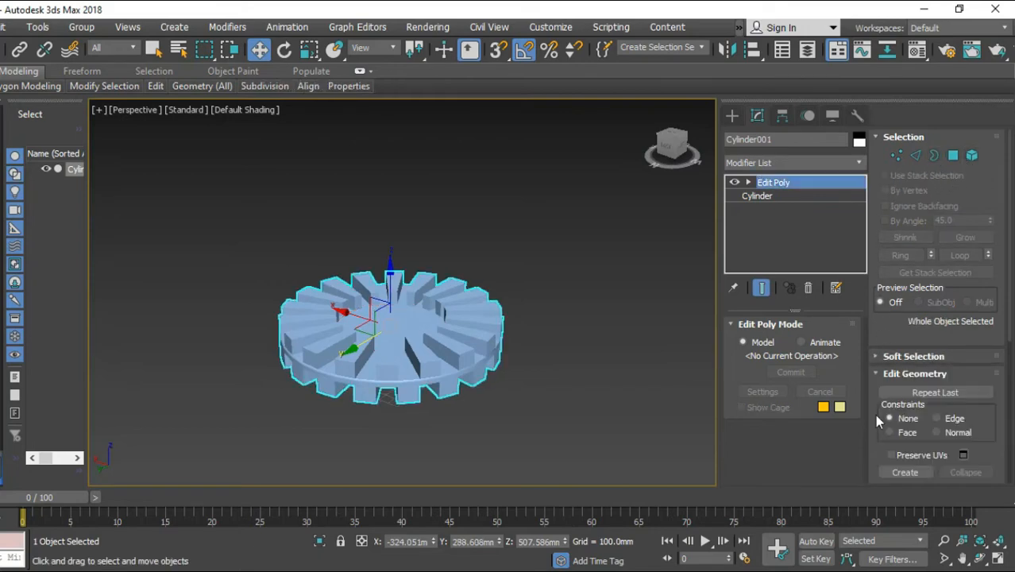
left_click(953, 156)
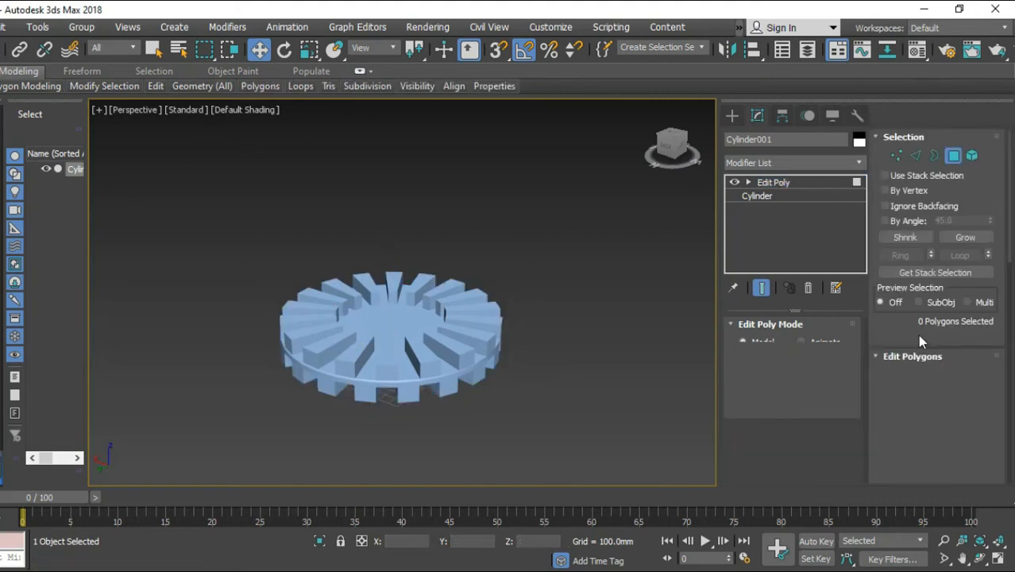
scroll(927, 475, "down", 1)
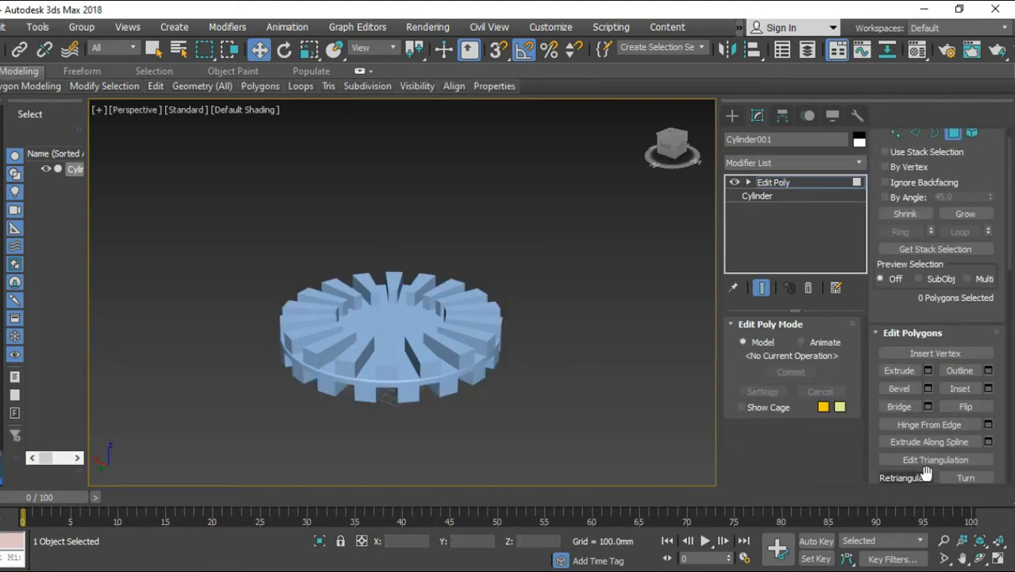
scroll(966, 342, "down", 3)
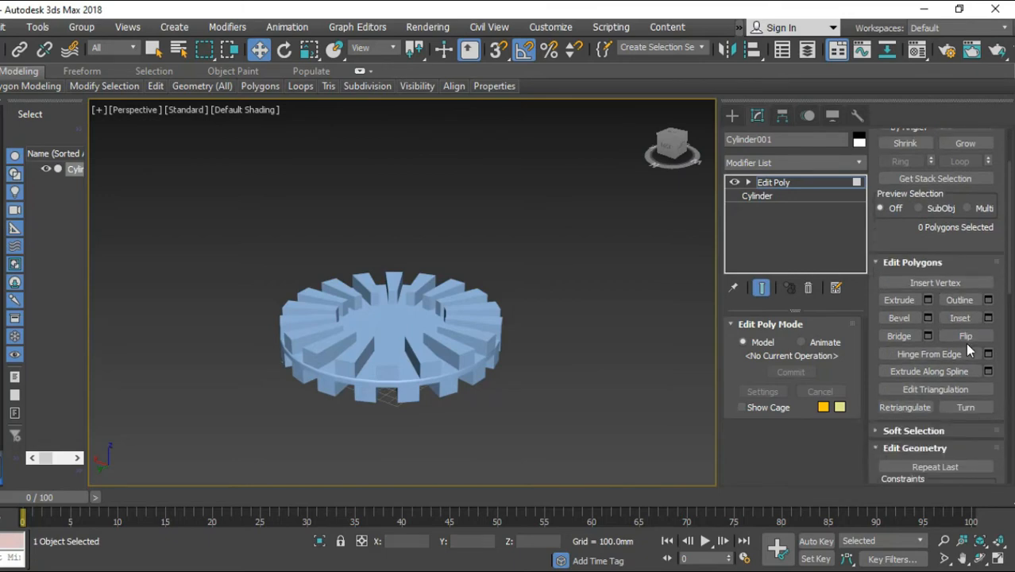
scroll(965, 346, "down", 1)
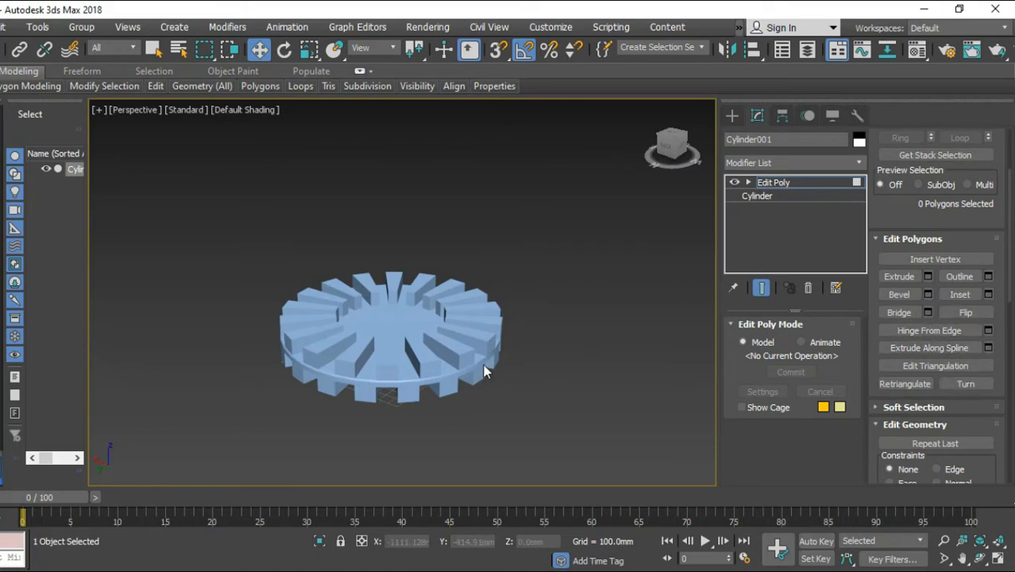
Step: Bevel the outer end polygon of one upper gear tooth with a height of 261.281 mm and an outline of 101.609 mm
left_click(463, 360)
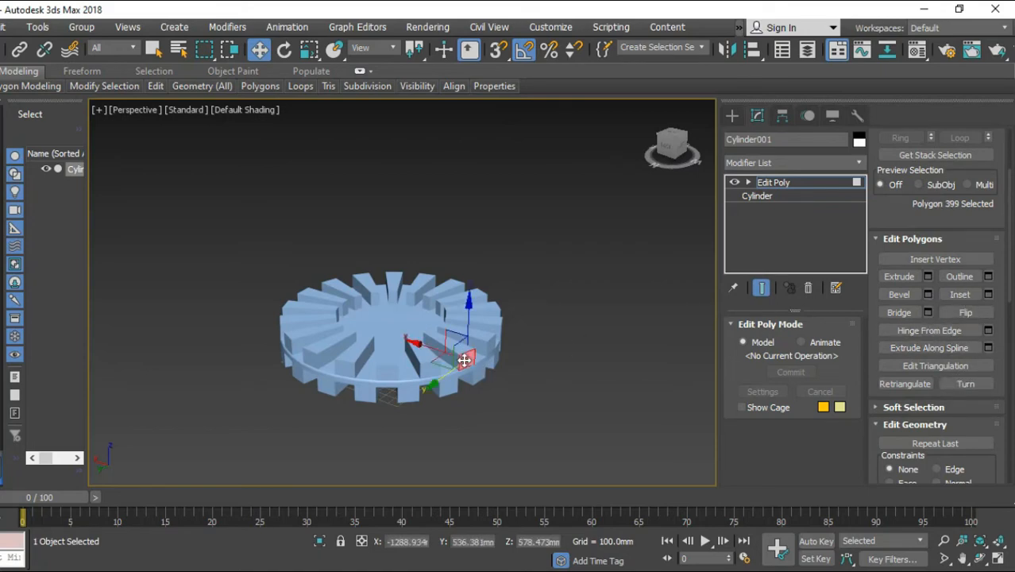
left_click(927, 295)
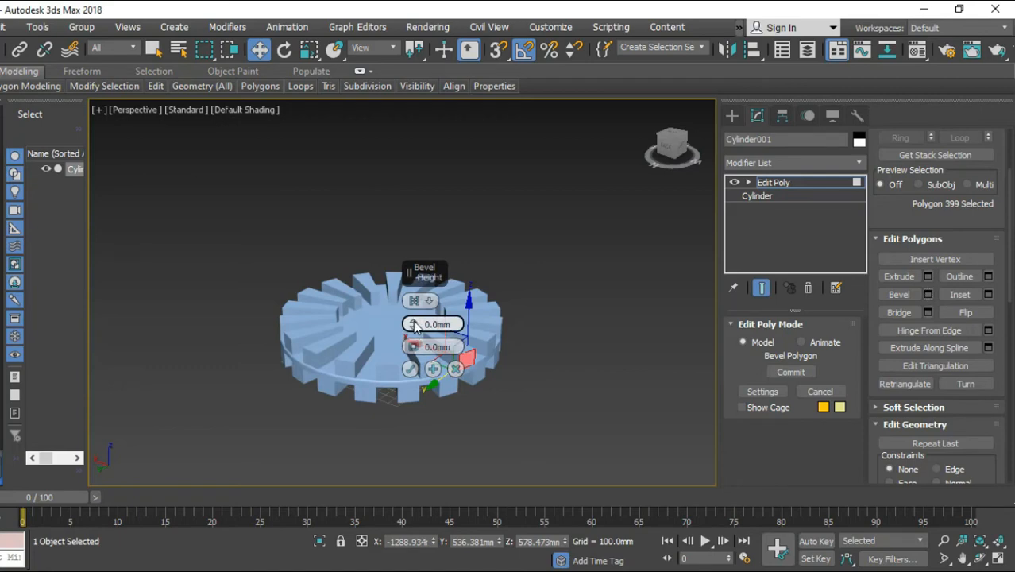
left_click_drag(415, 325, 415, 222)
scroll(473, 375, "up", 5)
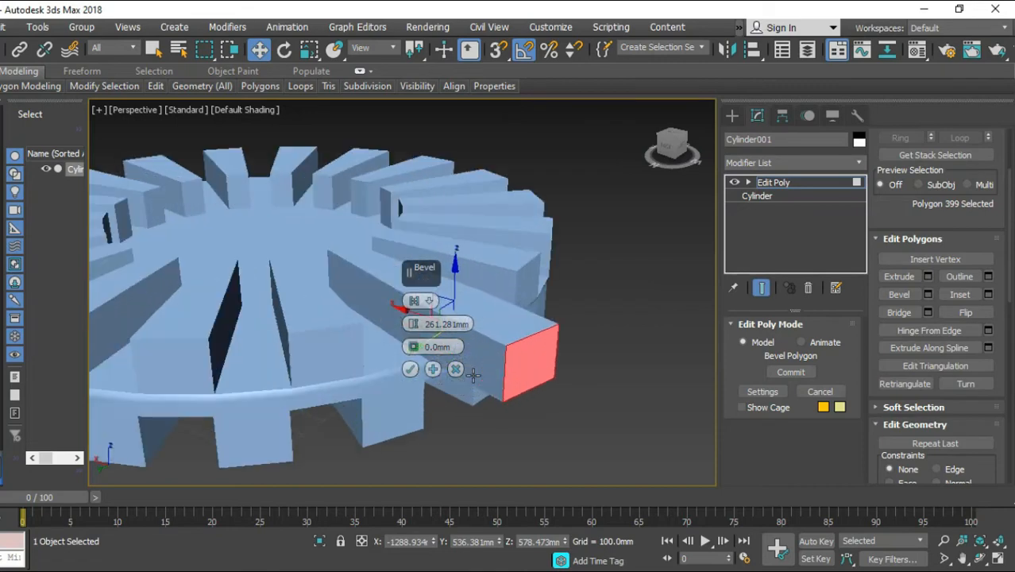
middle_click_drag(474, 376, 331, 391)
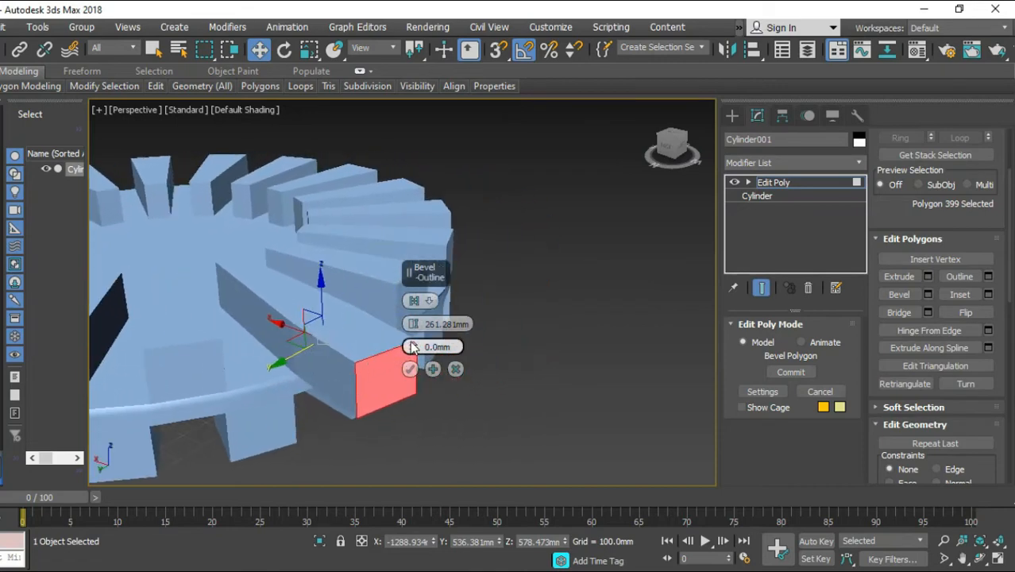
left_click_drag(412, 347, 427, 304)
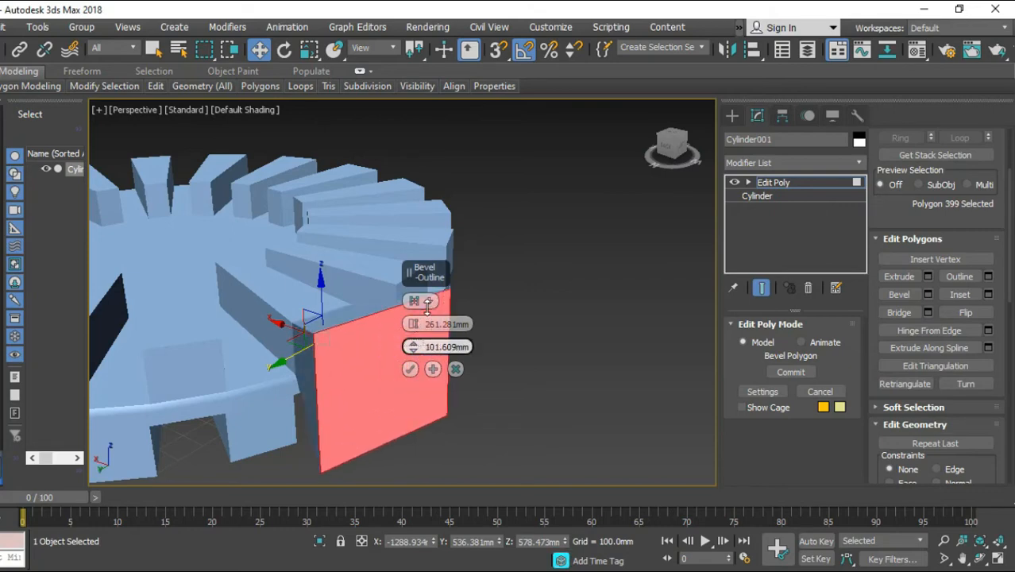
left_click(412, 370)
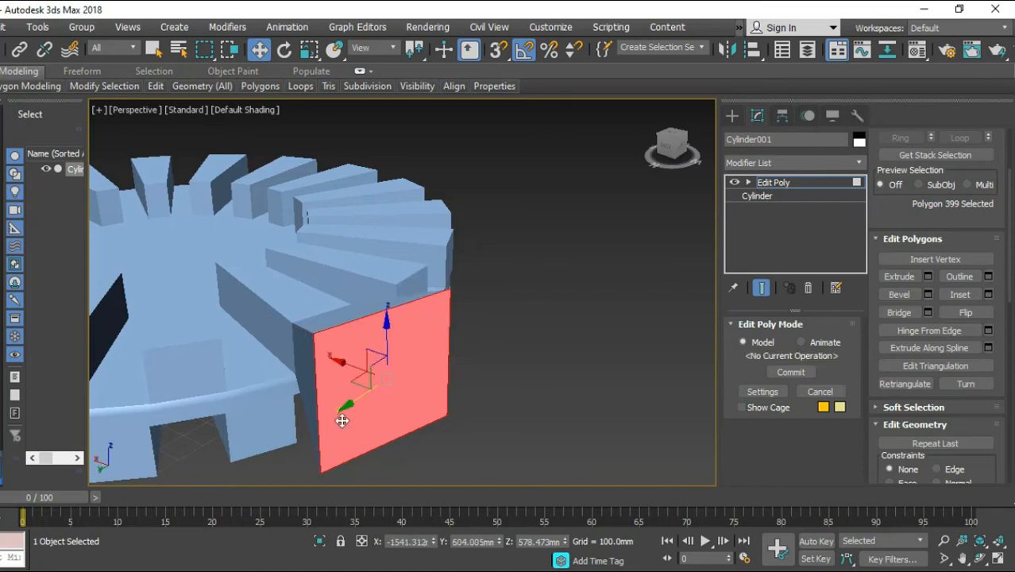
Step: Try to bridge the neighbouring tooth's end polygon with 10 segments, taper 22.0, bias 25.5, smooth 16.285, Twist 1 of 13 and Twist 2 of 11
middle_click_drag(341, 420, 641, 359, "alt")
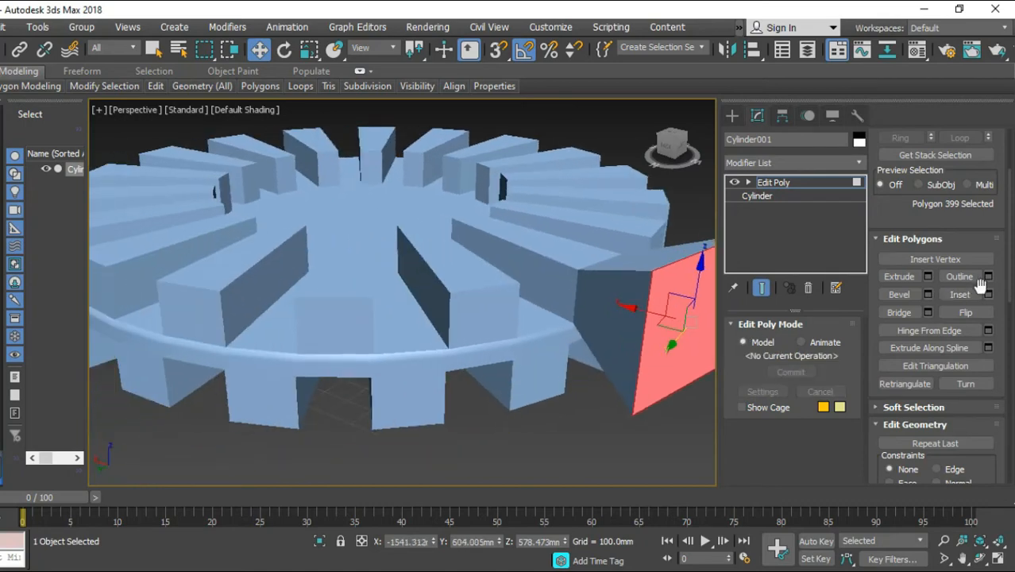
left_click(927, 313)
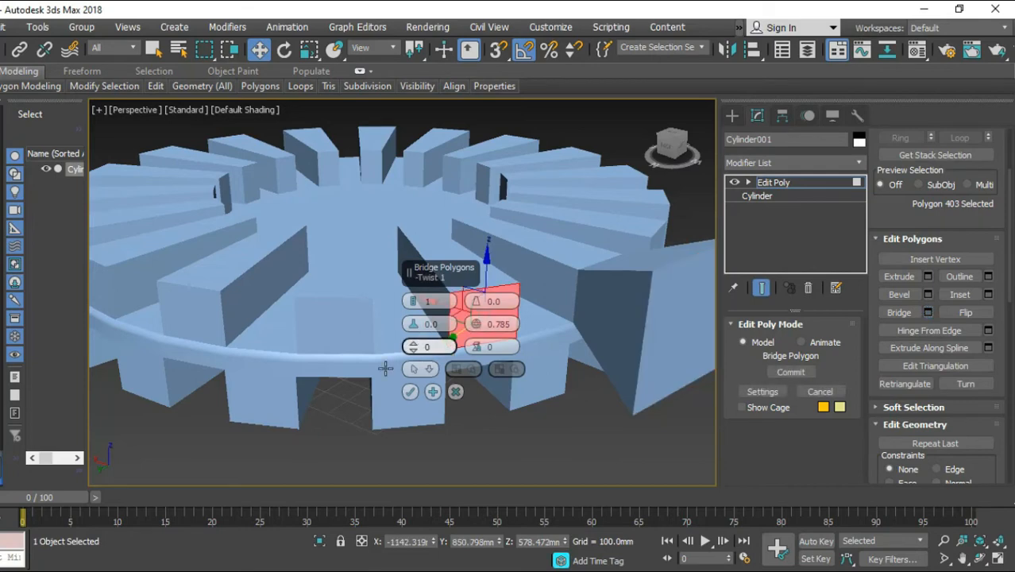
middle_click_drag(301, 381, 272, 364, "alt")
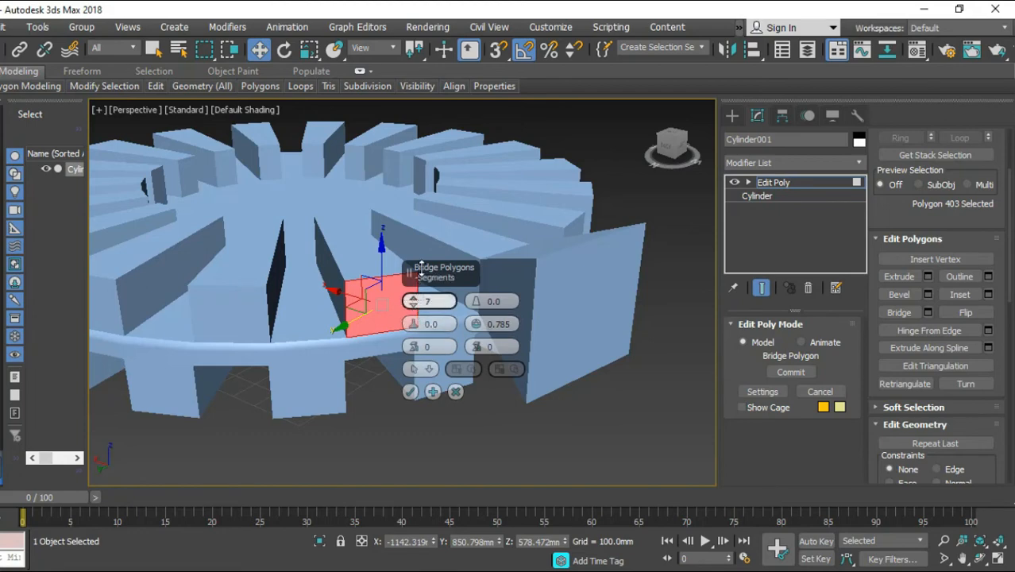
left_click_drag(422, 269, 421, 264)
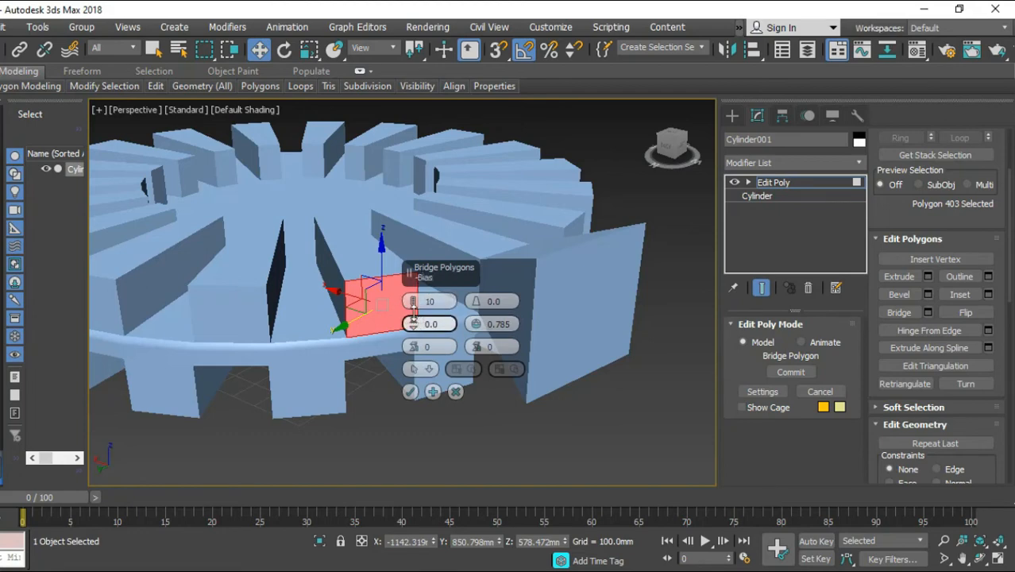
left_click_drag(416, 277, 416, 275)
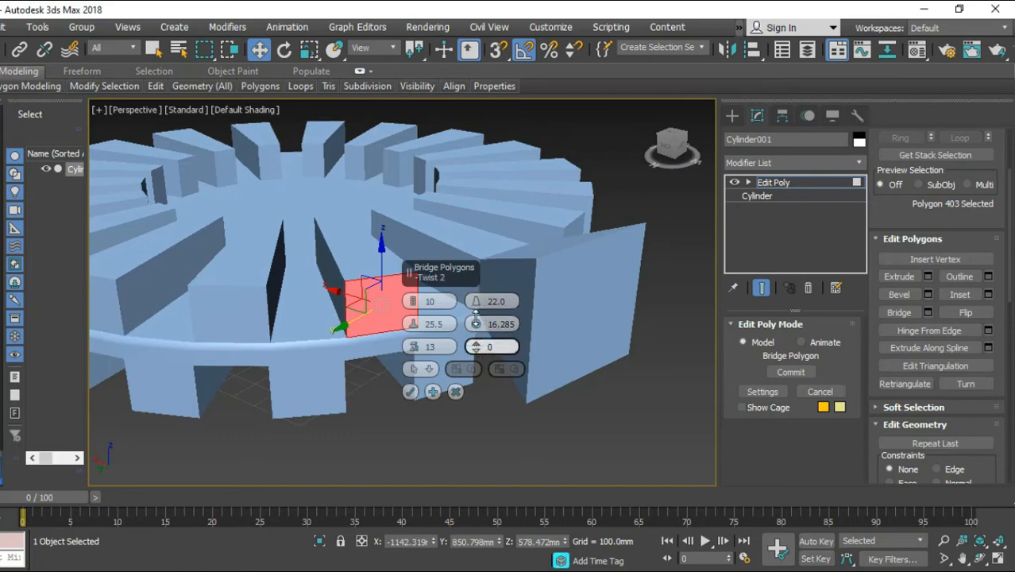
left_click_drag(476, 308, 475, 295)
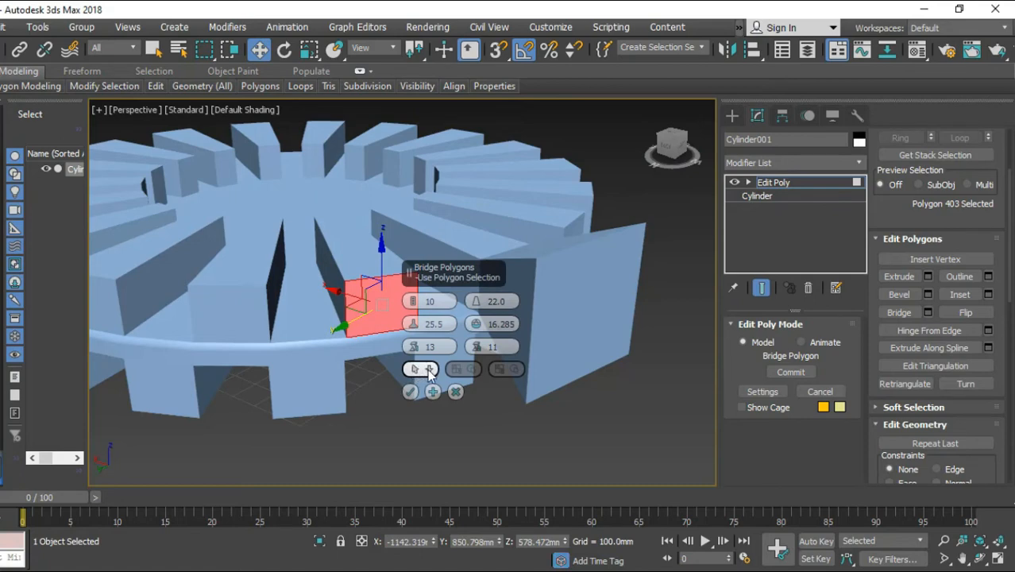
left_click(428, 370)
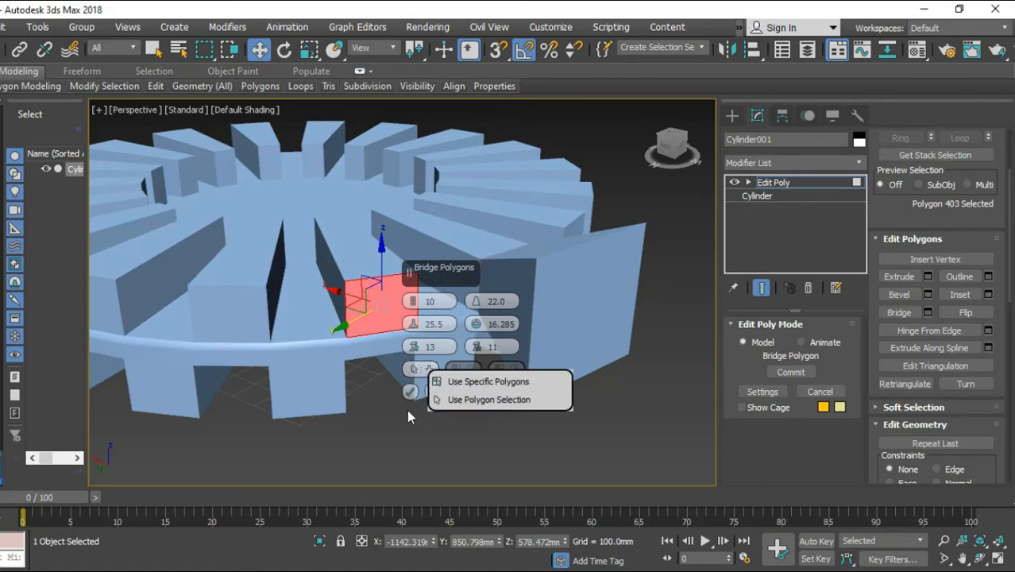
left_click(411, 391)
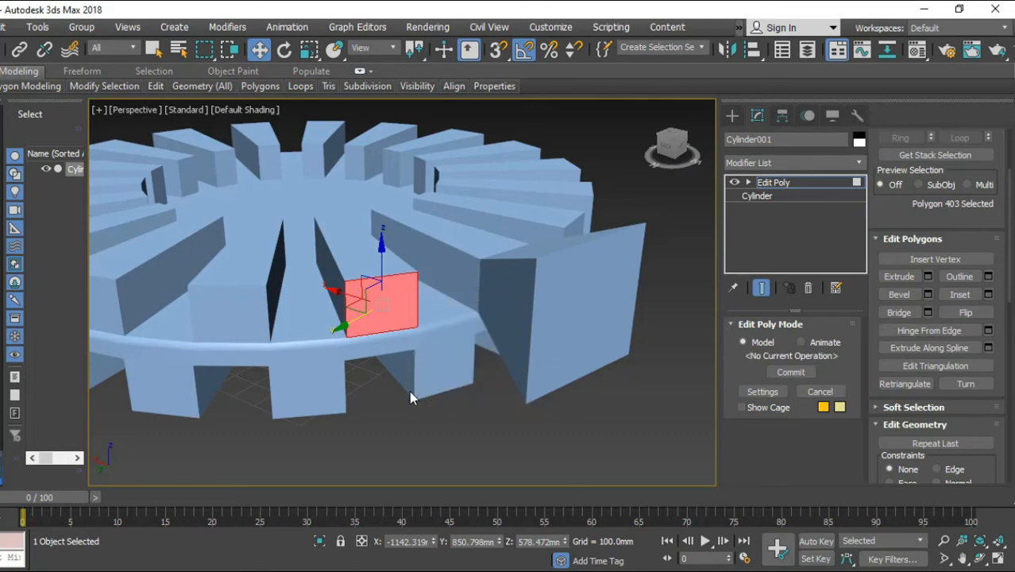
Step: After reviewing the Edit Geometry options, deselect the tooth's end polygon and return to the whole-object level
middle_click_drag(409, 391, 582, 383)
scroll(493, 382, "down", 5)
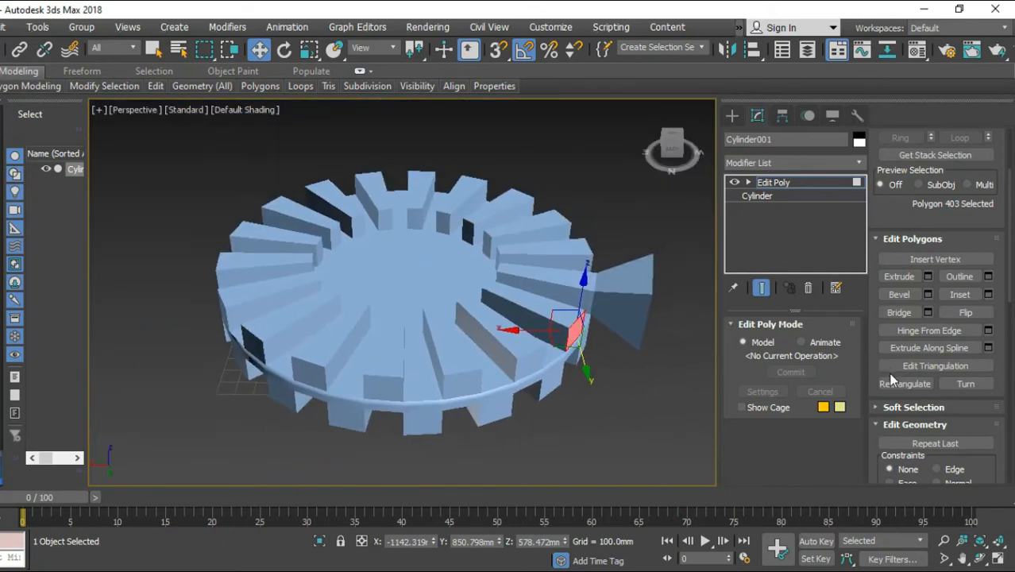
scroll(915, 443, "down", 5)
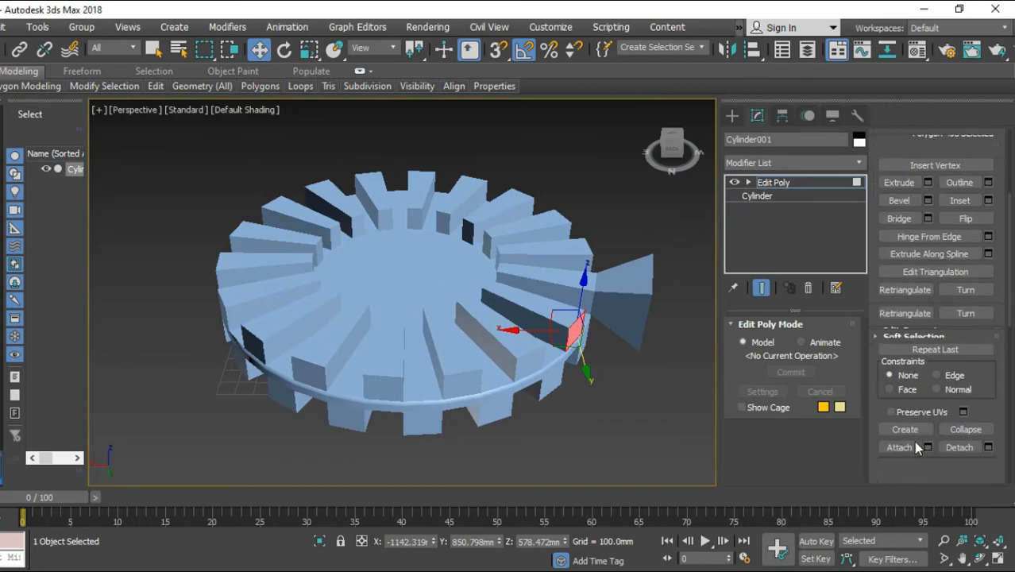
scroll(918, 447, "down", 2)
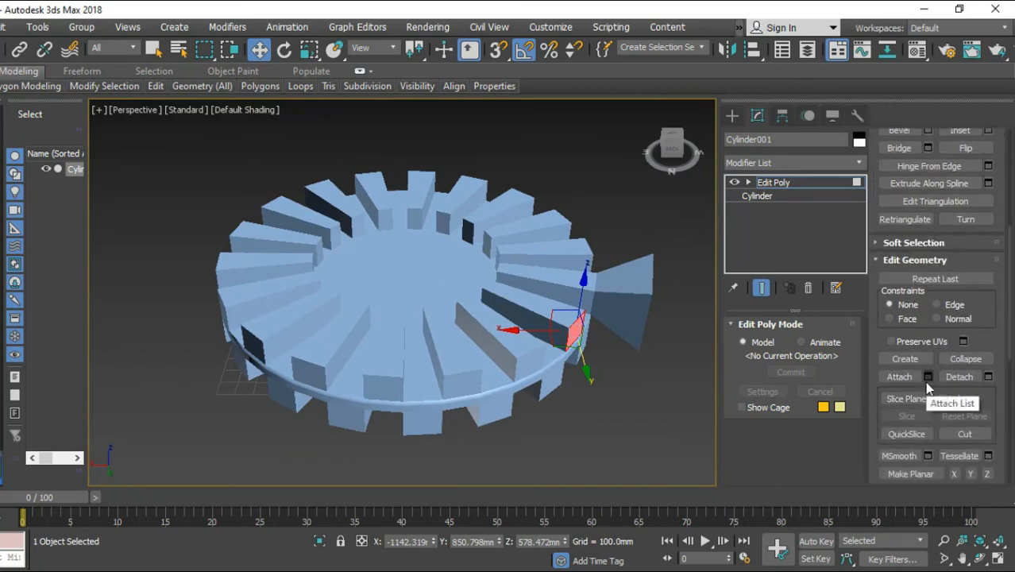
middle_click_drag(556, 365, 458, 383)
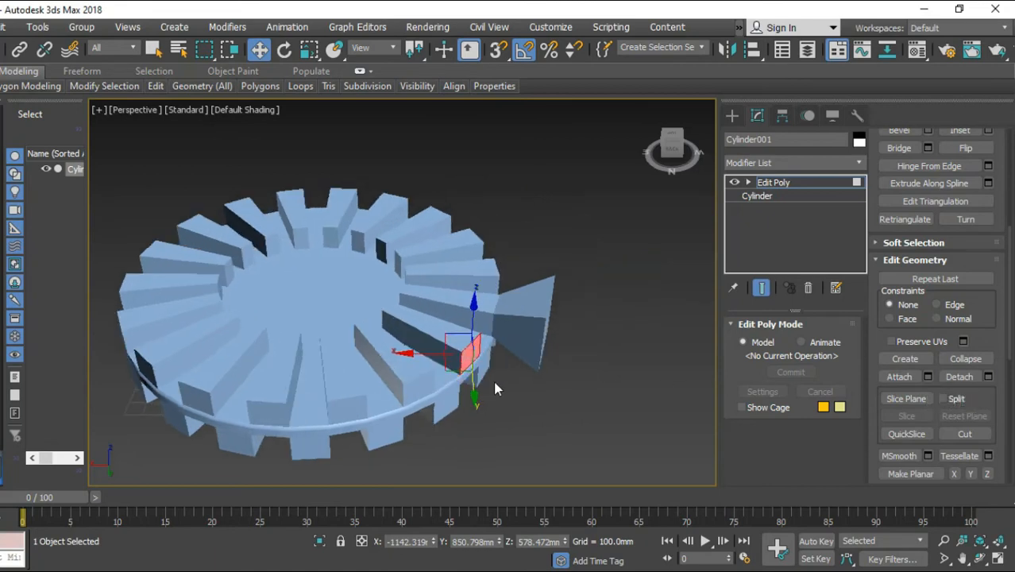
left_click(529, 406)
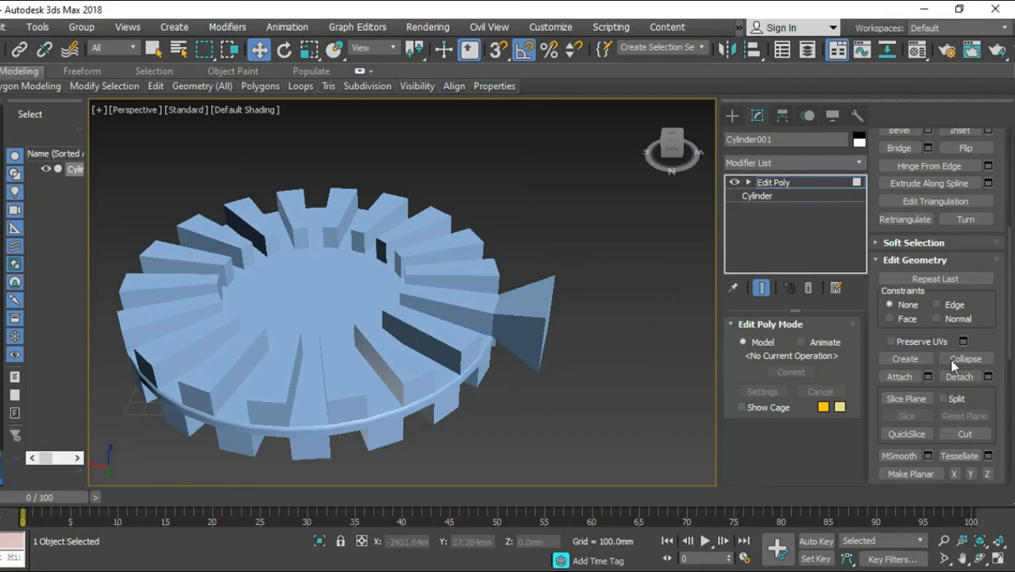
scroll(964, 363, "up", 1)
scroll(964, 363, "up", 5)
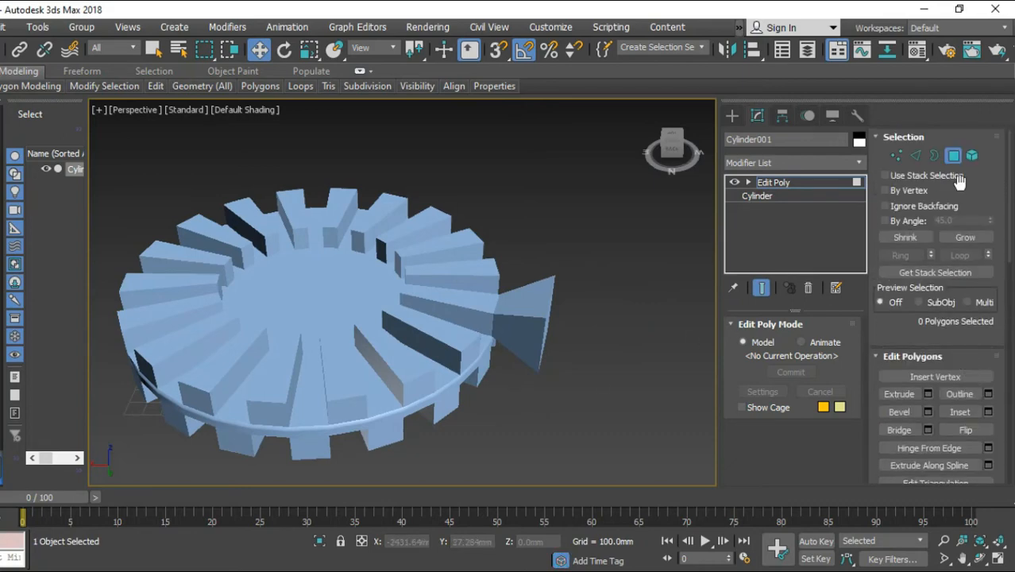
left_click(957, 161)
Step: Clone the whole gear along the X axis beside the original and undo the clone
middle_click_drag(394, 369, 359, 376)
left_click_drag(250, 303, 251, 303, "shift")
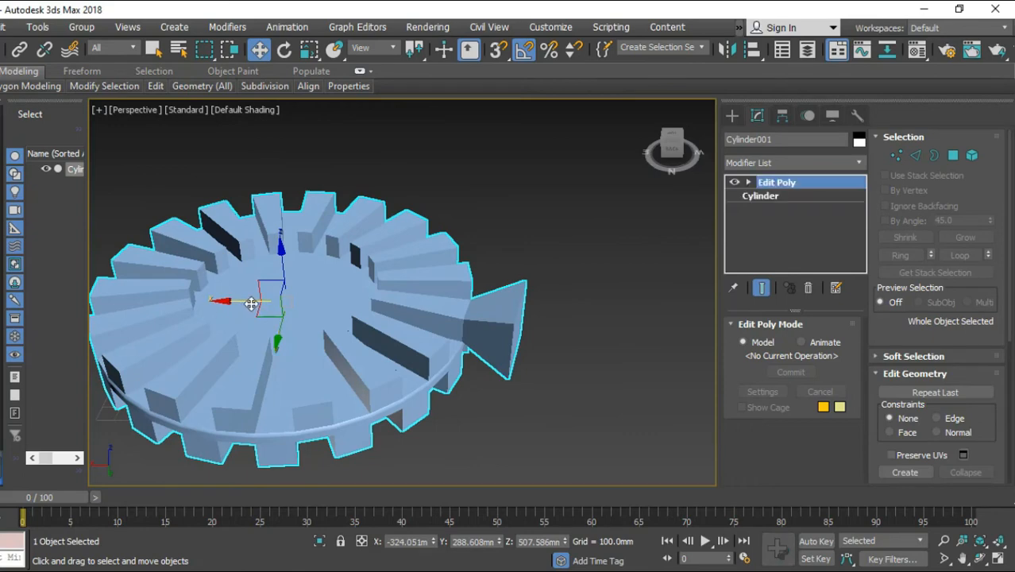
left_click(651, 383)
left_click_drag(651, 383, 651, 383, "shift")
left_click(546, 366)
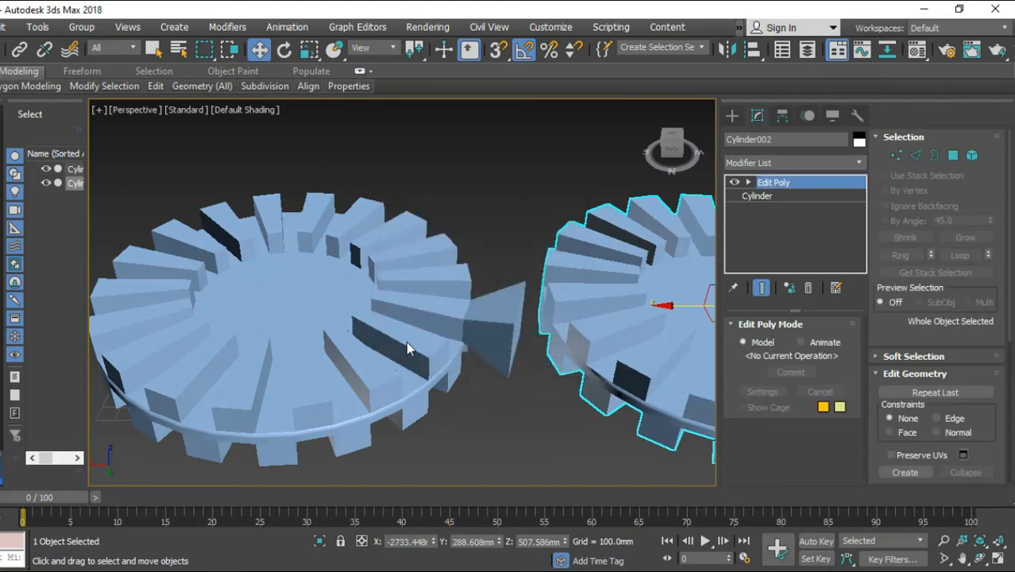
key("ctrl+z")
Step: In a maximized Top view, add a Symmetry modifier to the gear and expand it to show its Mirror sub-level
key("alt+w")
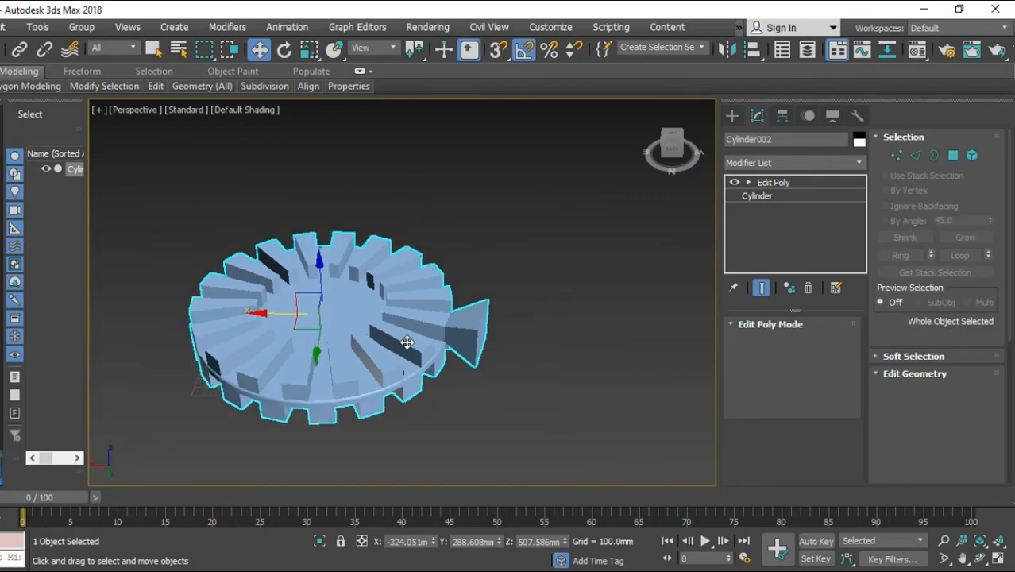
left_click(267, 223)
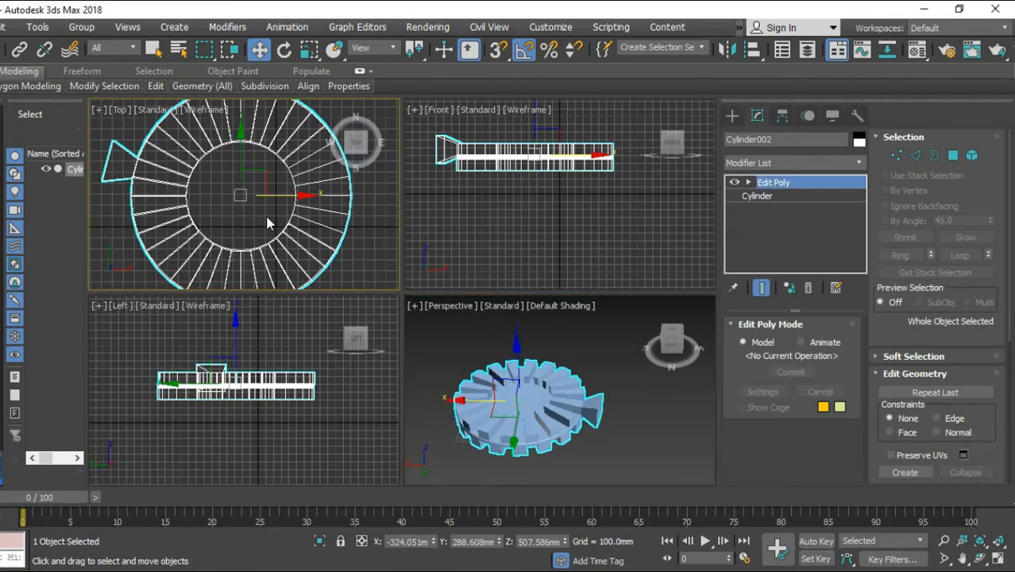
key("alt+w")
scroll(367, 338, "down", 3)
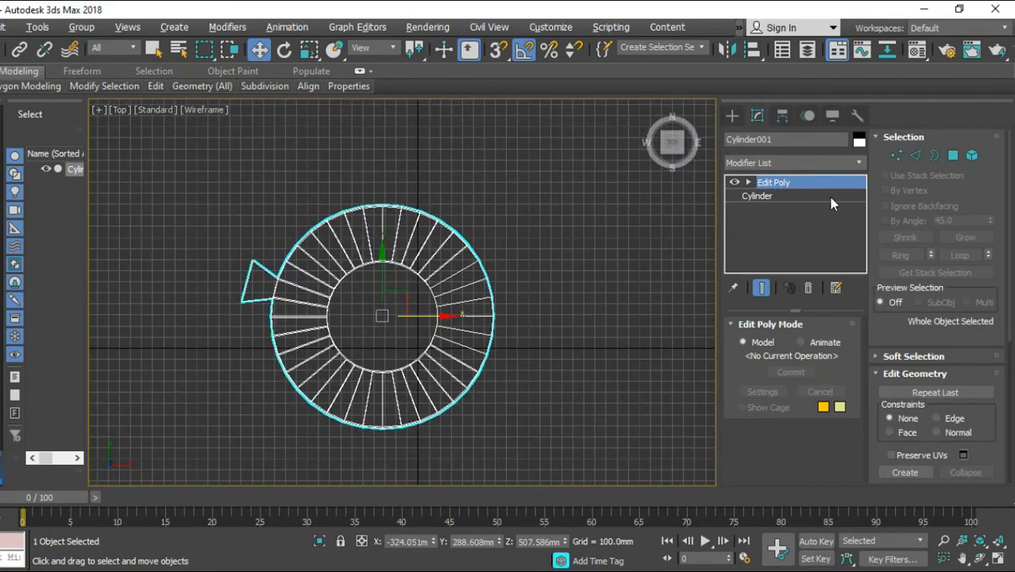
left_click(858, 162)
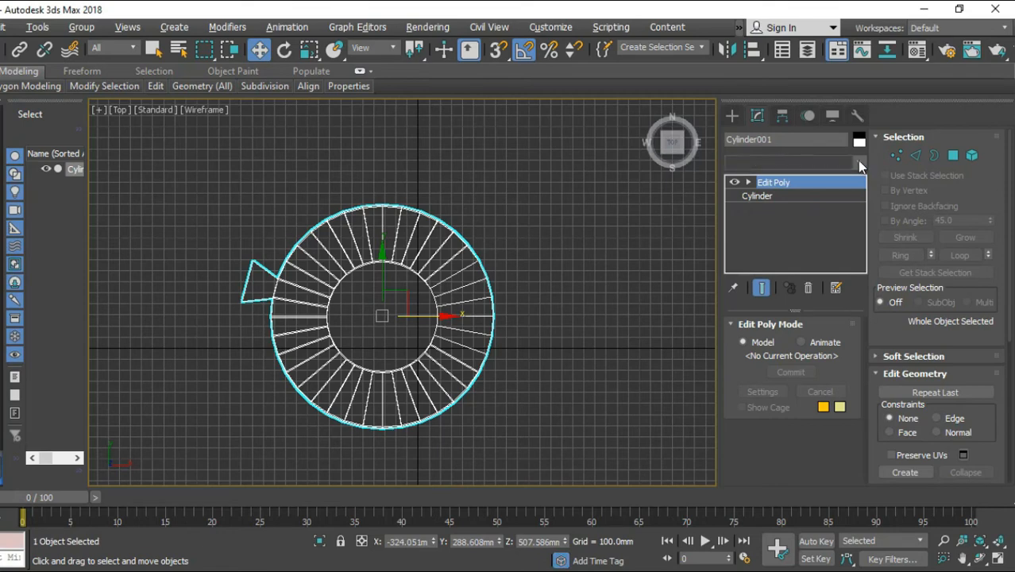
key("s")
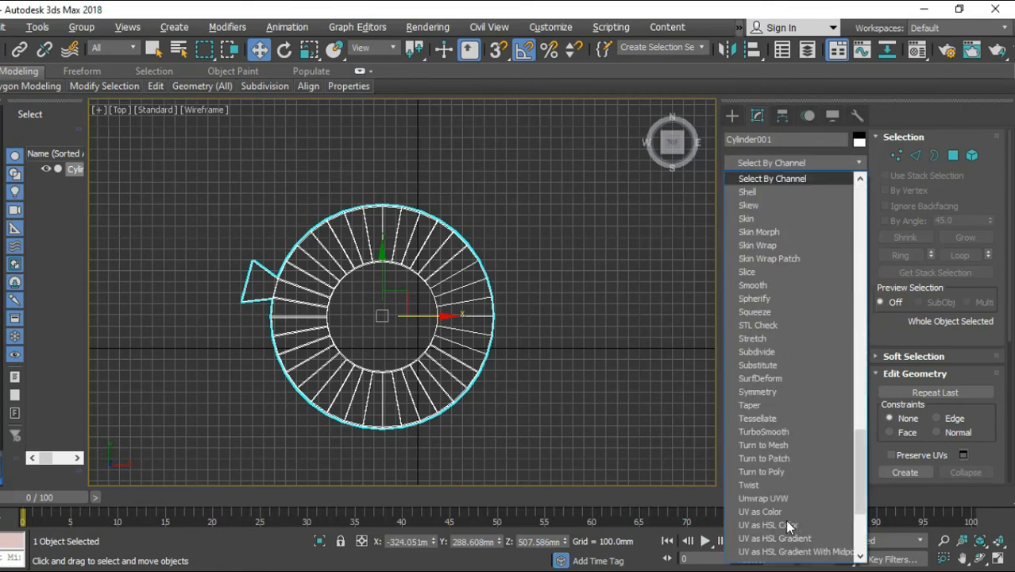
left_click(759, 391)
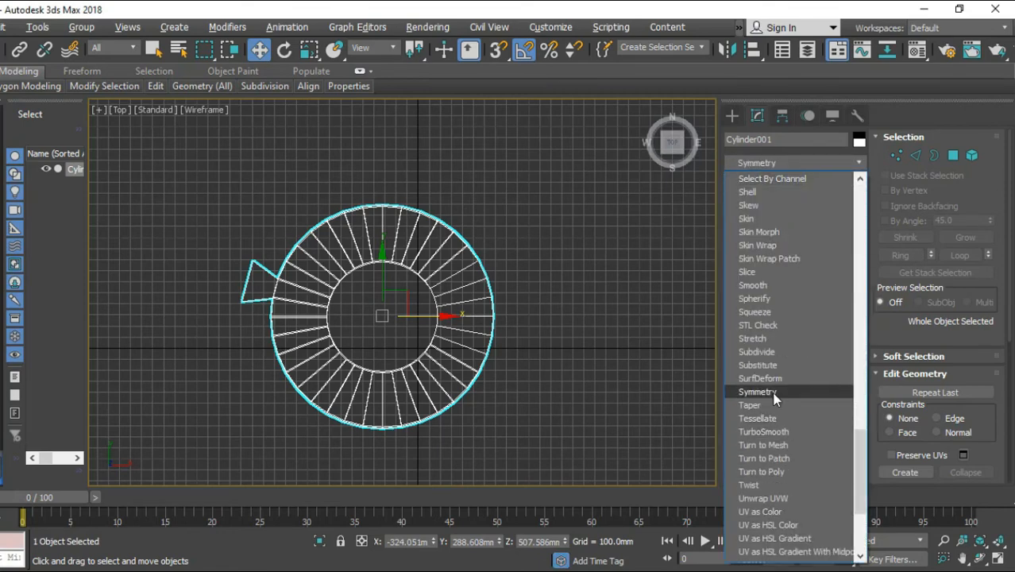
left_click(748, 182)
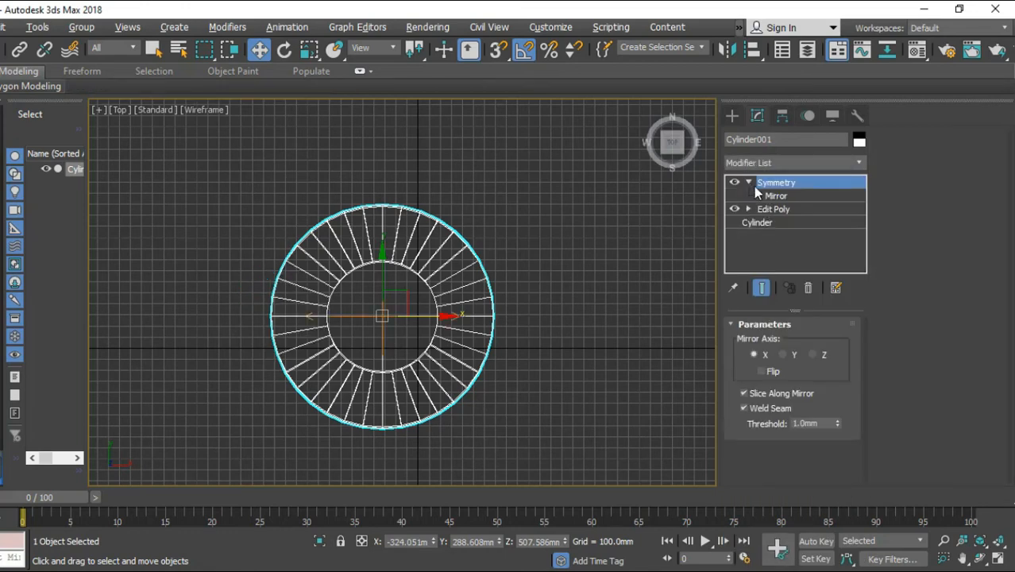
Step: Move the Symmetry modifier's Mirror gizmo about -1295 mm along the X axis to separate the mirrored gear from the original
left_click(775, 196)
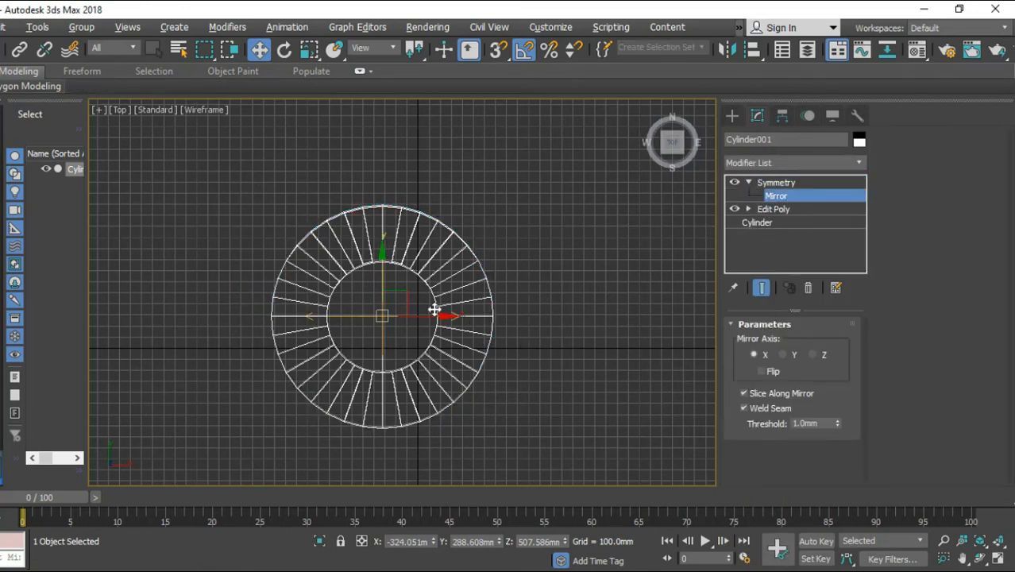
left_click_drag(312, 317, 302, 317)
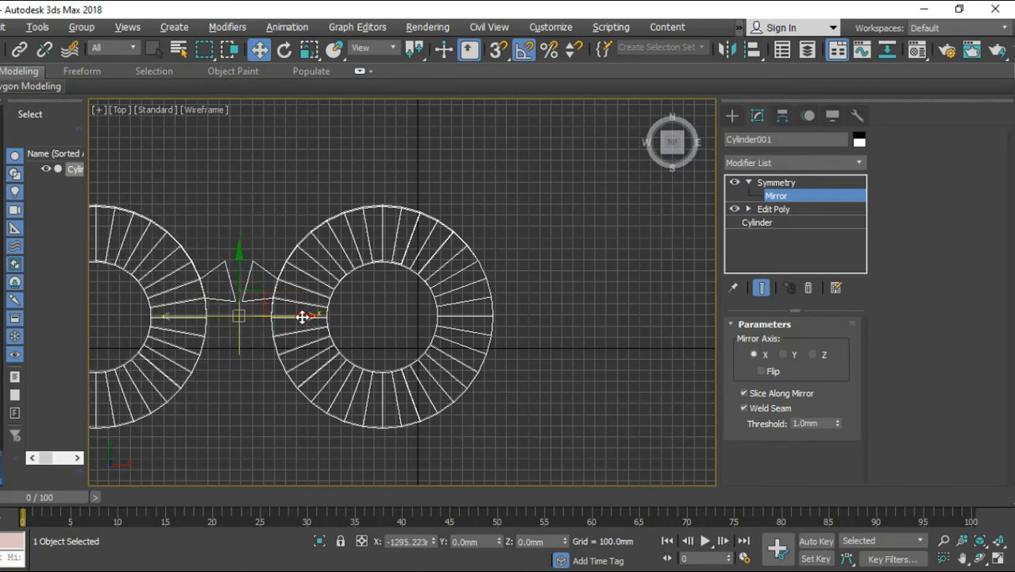
middle_click_drag(310, 382, 521, 382)
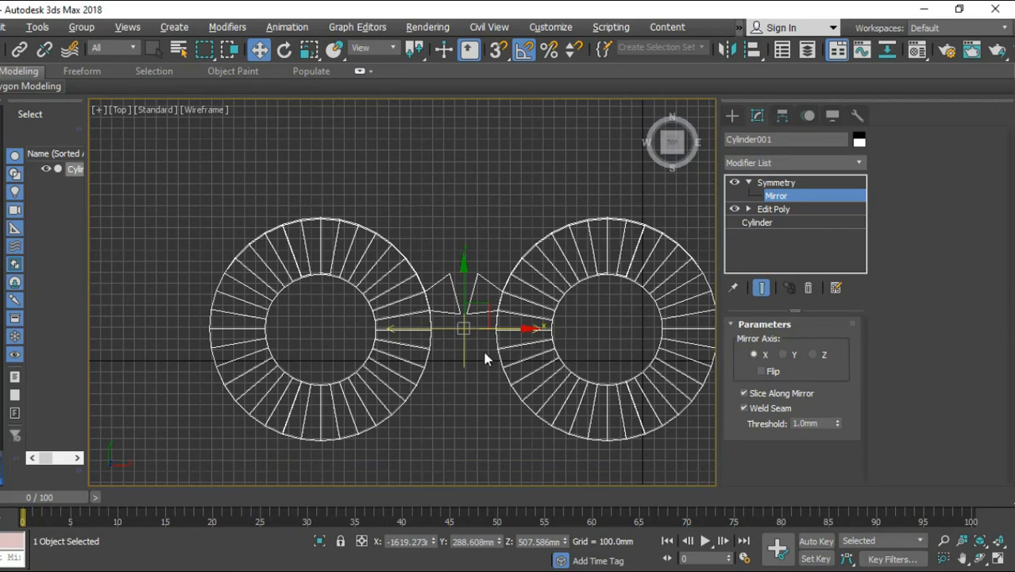
Step: Rotate the Mirror gizmo slightly clockwise in the Top view and return to the Symmetry modifier's main level
key("e")
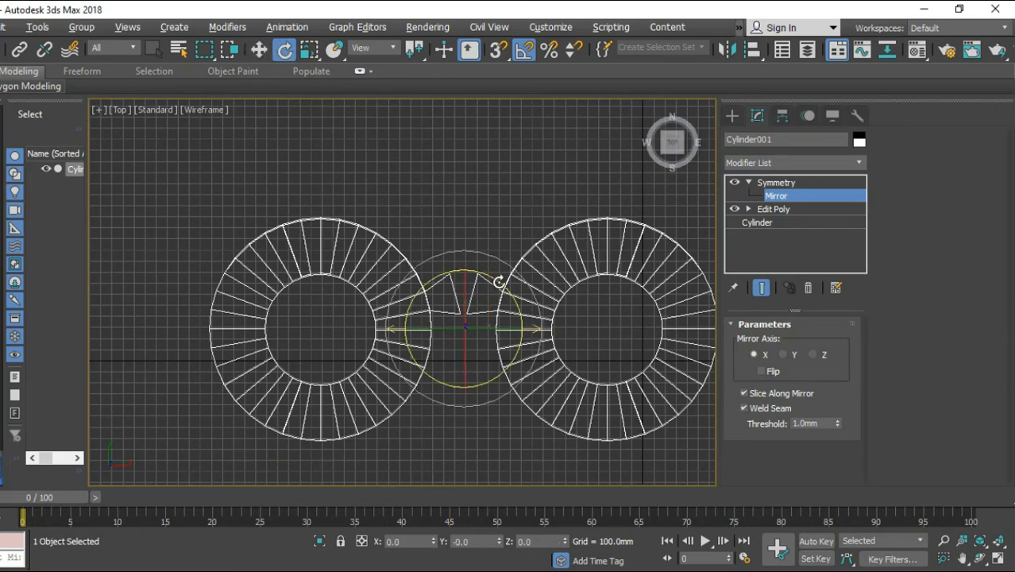
left_click_drag(501, 285, 508, 289)
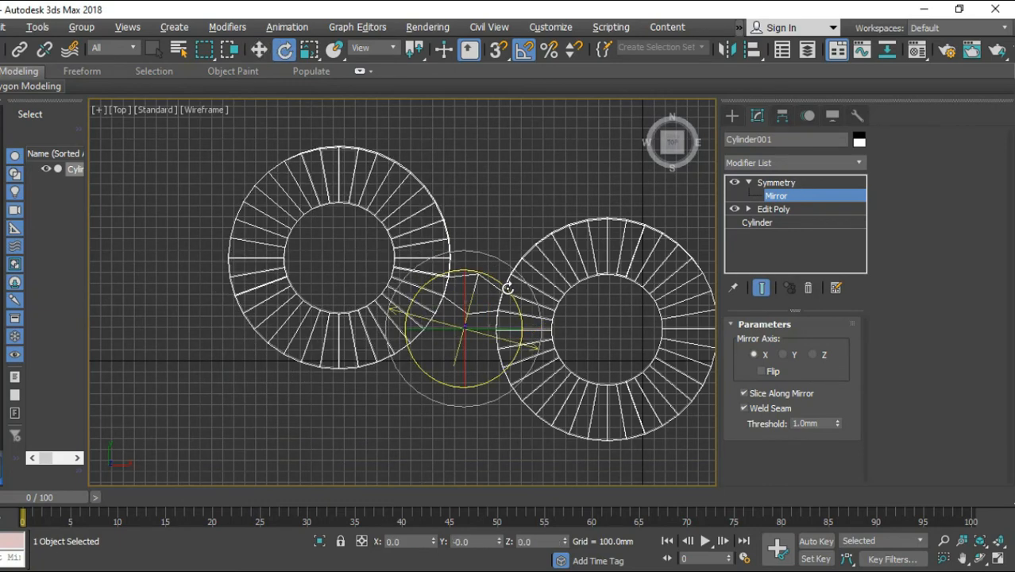
key("w")
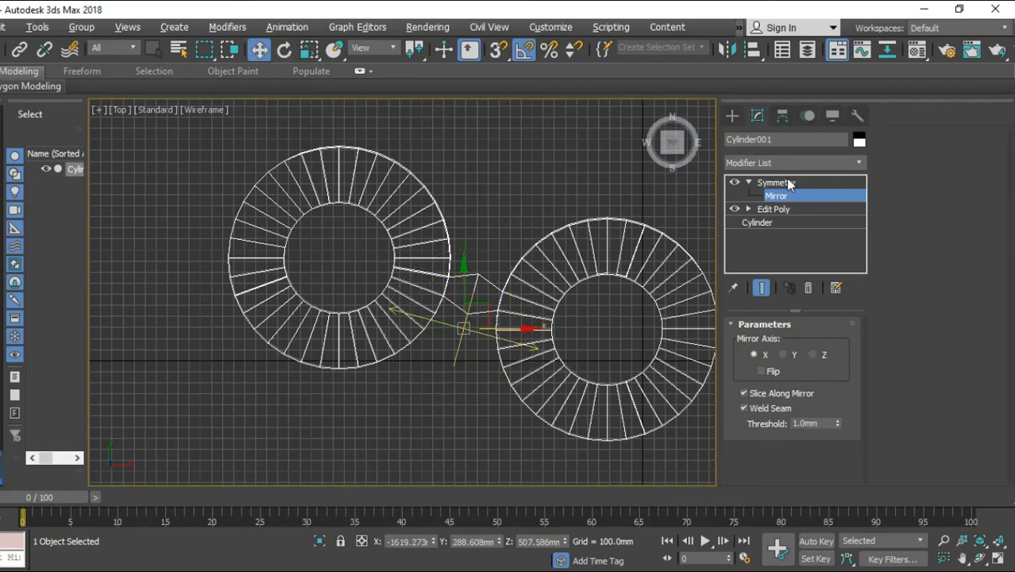
left_click(783, 183)
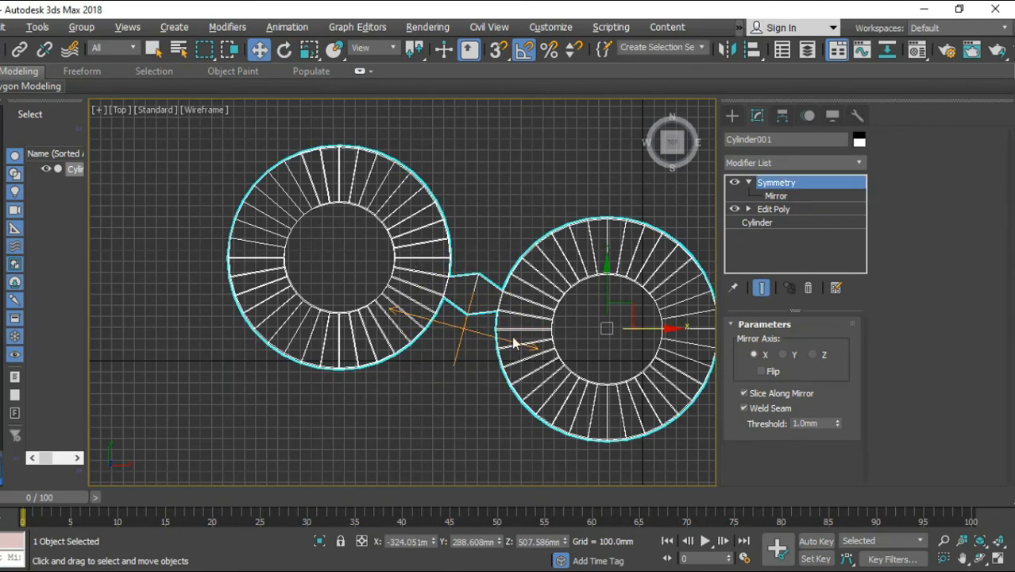
Step: Shift the Mirror gizmo another -71 mm or so along the X axis and return to the Symmetry level
left_click(774, 196)
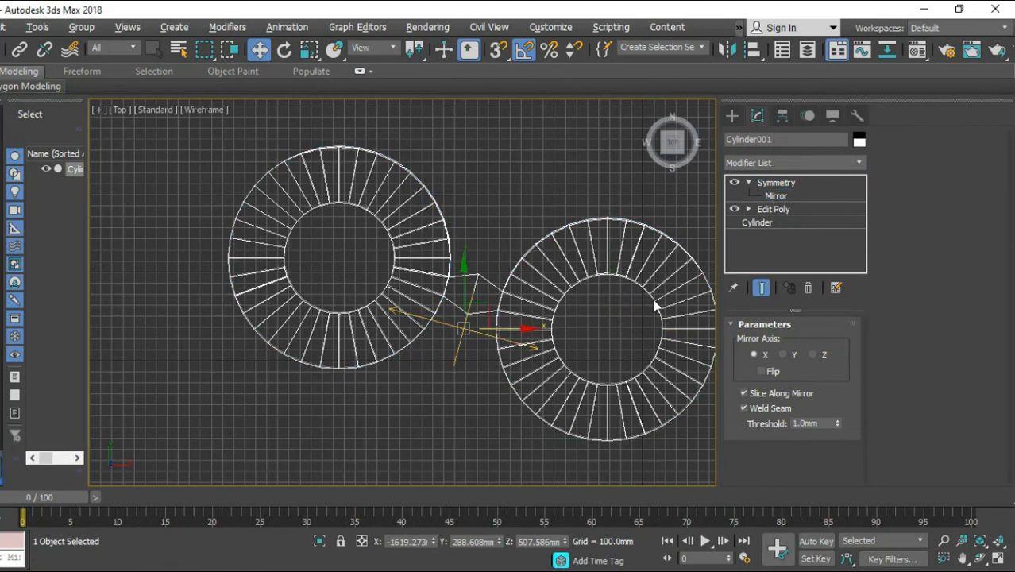
left_click_drag(523, 329, 509, 329)
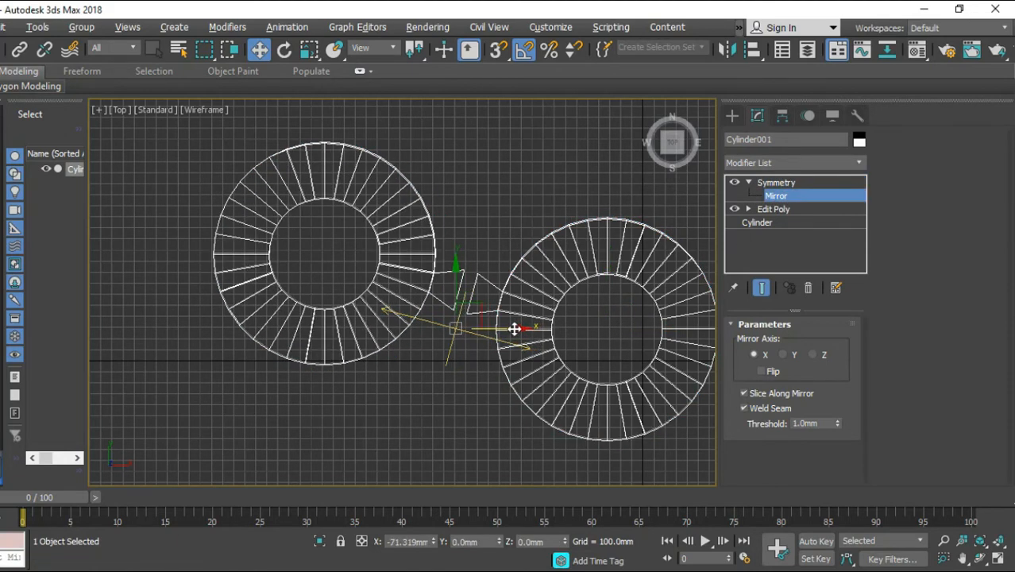
left_click(798, 185)
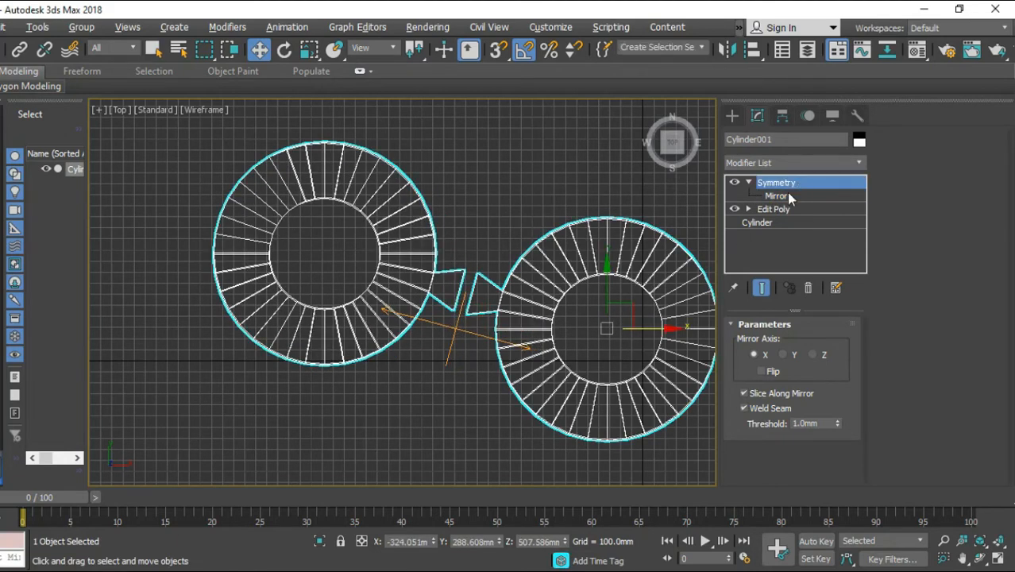
Step: In a maximized Perspective view, select the flared end polygon of the protruding tooth at the Edit Poly modifier's Polygon level
key("alt+w")
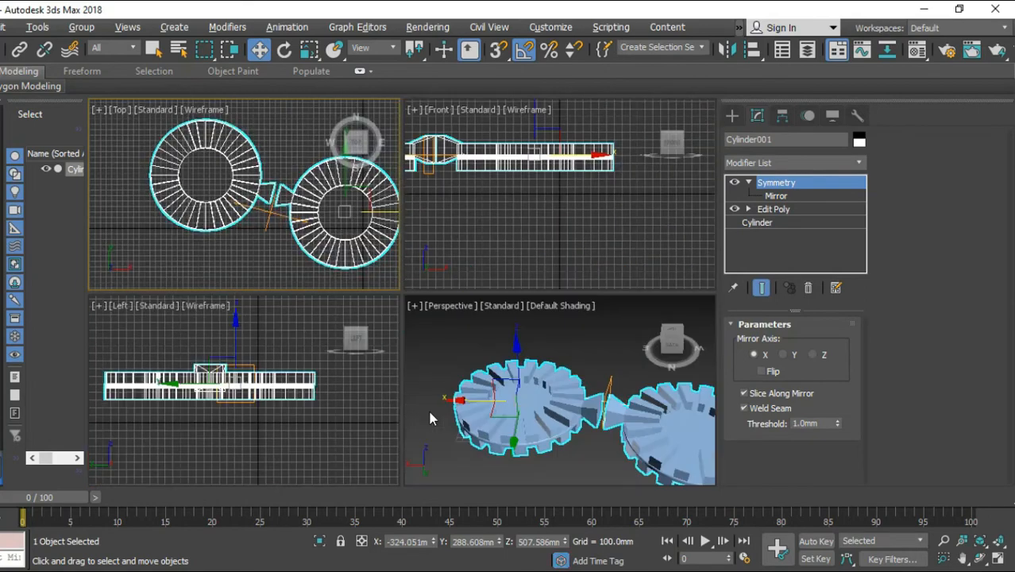
mouse_move(601, 479)
middle_mouse_down()
mouse_move(563, 475)
mouse_move(590, 476)
middle_mouse_up()
scroll(567, 444, "up", 5)
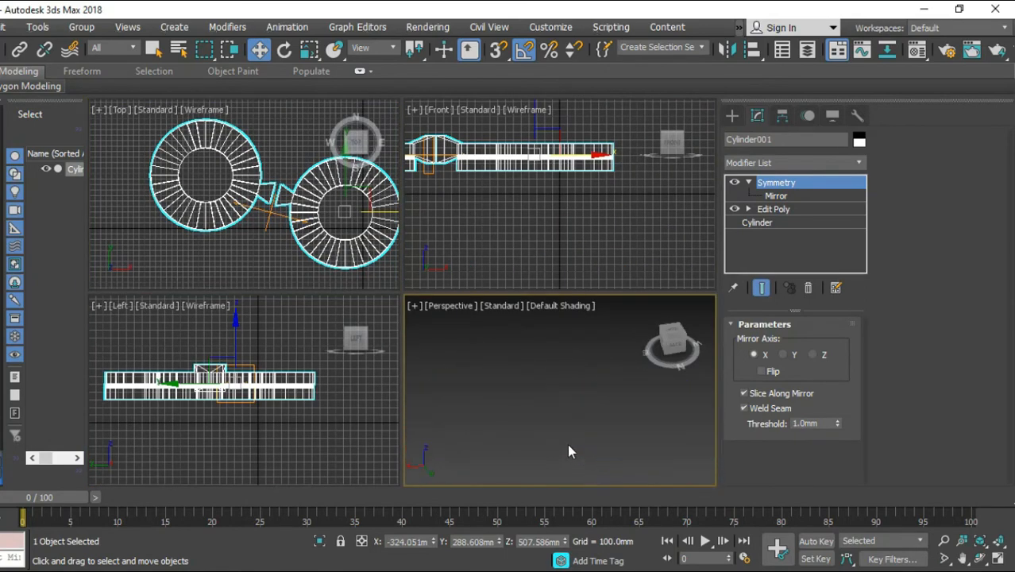
middle_click_drag(568, 451, 611, 470, "alt")
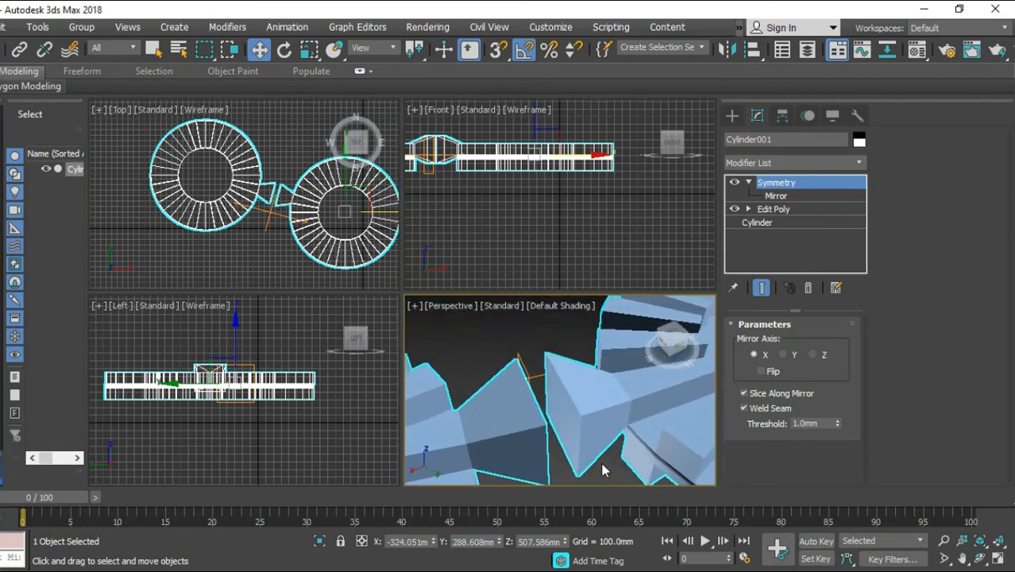
key("alt+w")
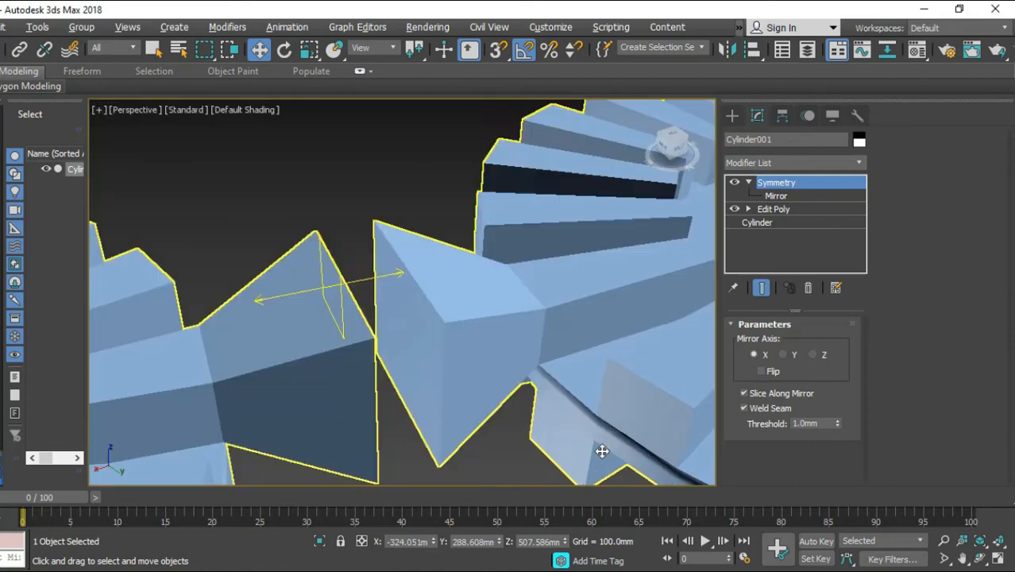
left_click(791, 209)
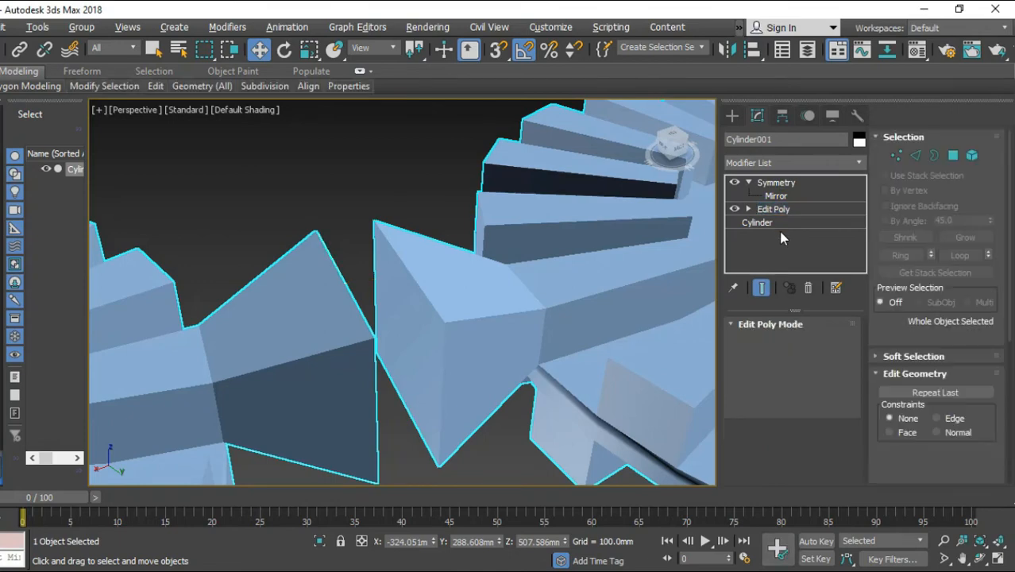
left_click(953, 156)
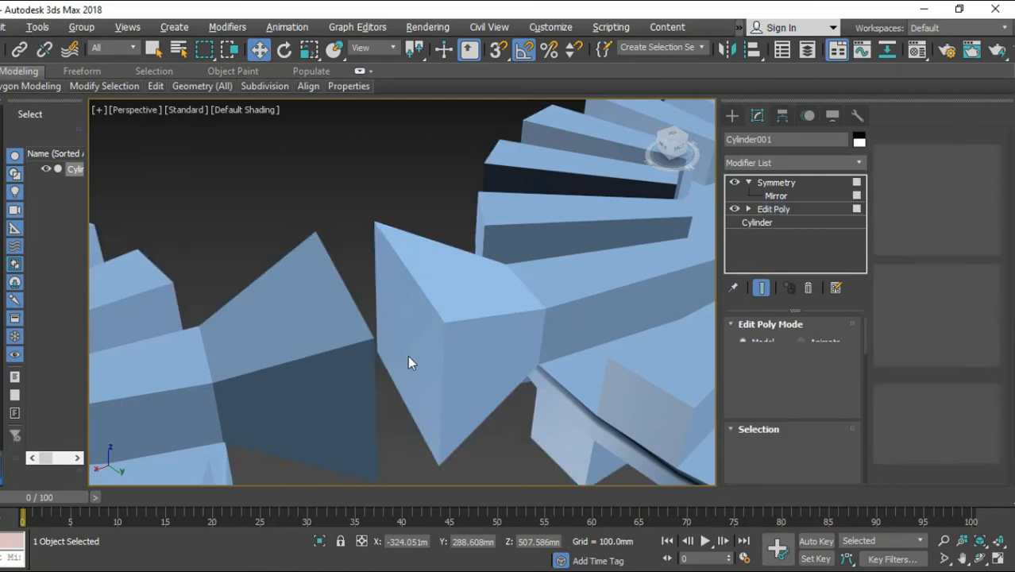
middle_click_drag(386, 392, 347, 392, "alt")
left_click(336, 351)
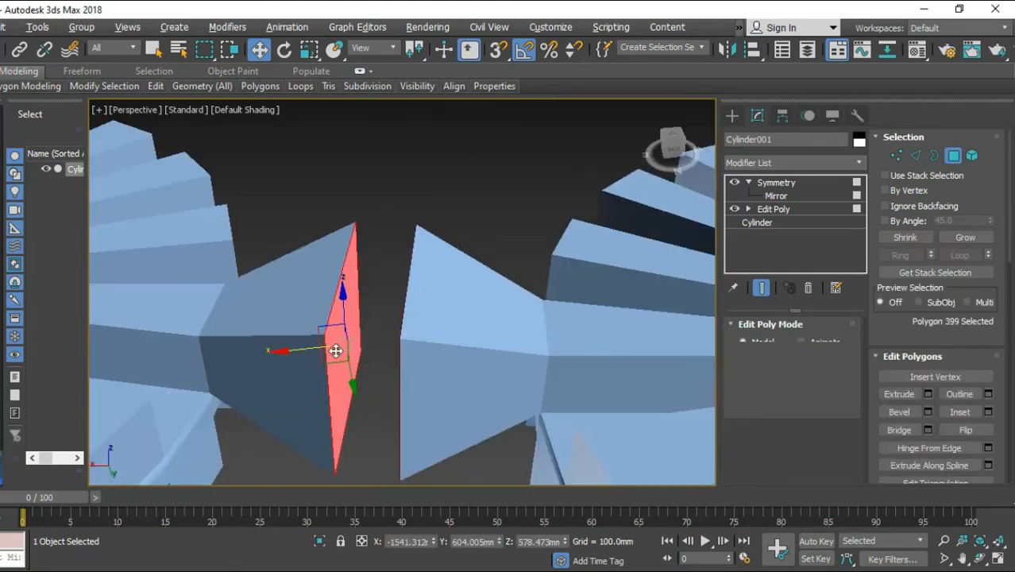
Step: Bring up the list of objects available for Attach in Edit Geometry and close it without attaching any
scroll(937, 436, "down", 5)
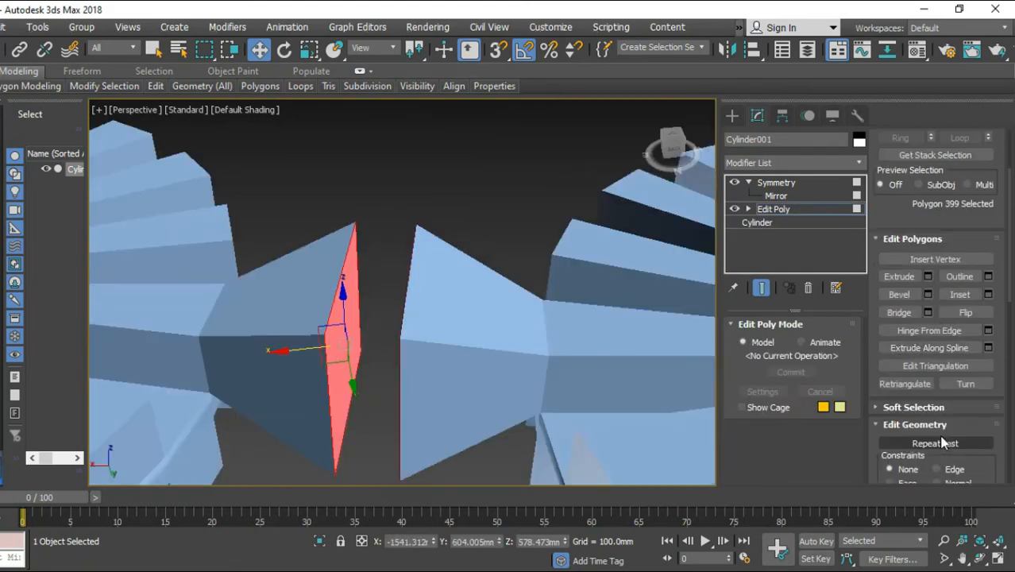
scroll(939, 433, "down", 3)
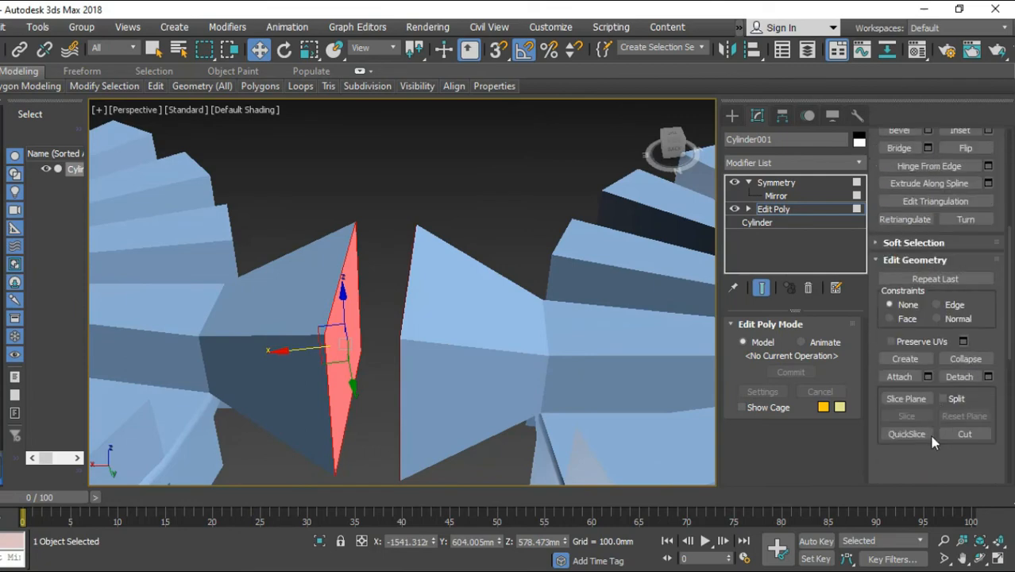
left_click(929, 378)
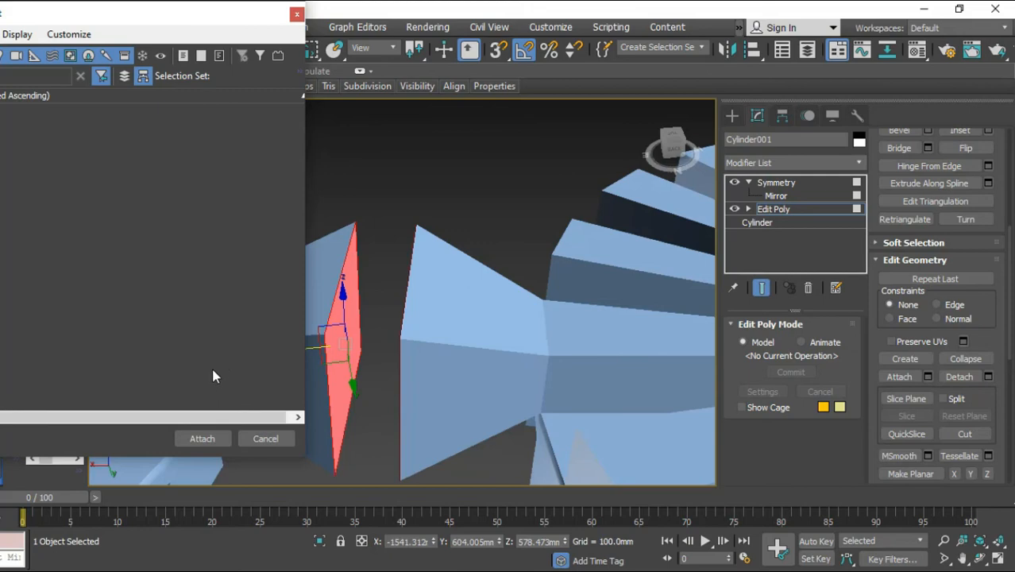
left_click(265, 439)
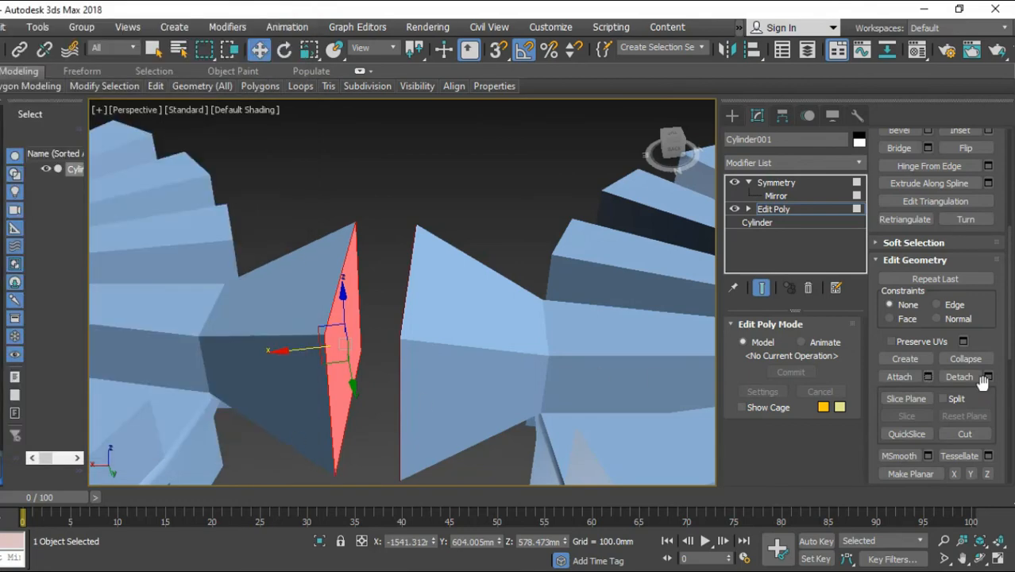
Step: Select the upper polygon of the tooth that carries the flared end and detach it as a separate object
scroll(983, 383, "down", 2)
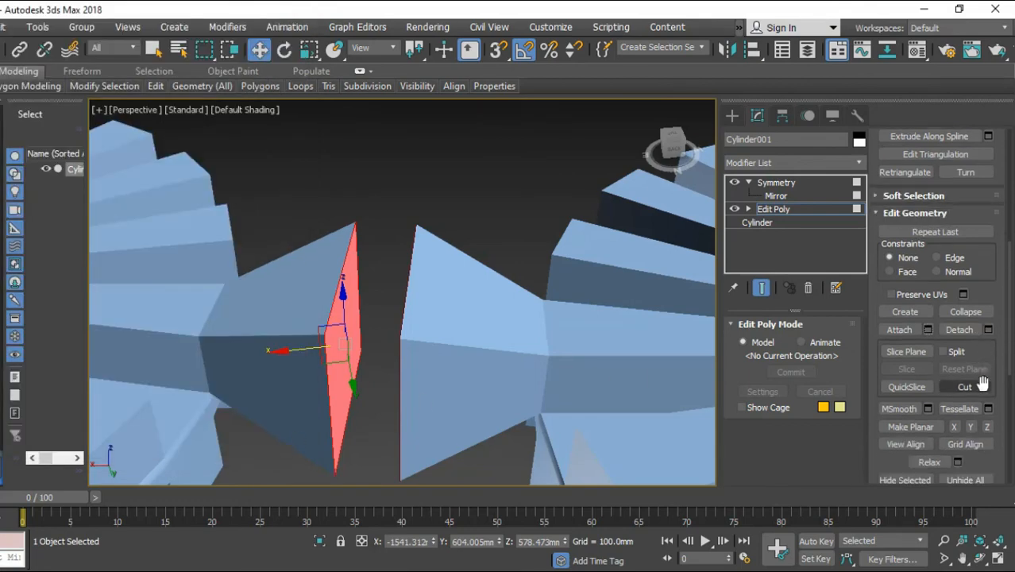
scroll(315, 394, "down", 3)
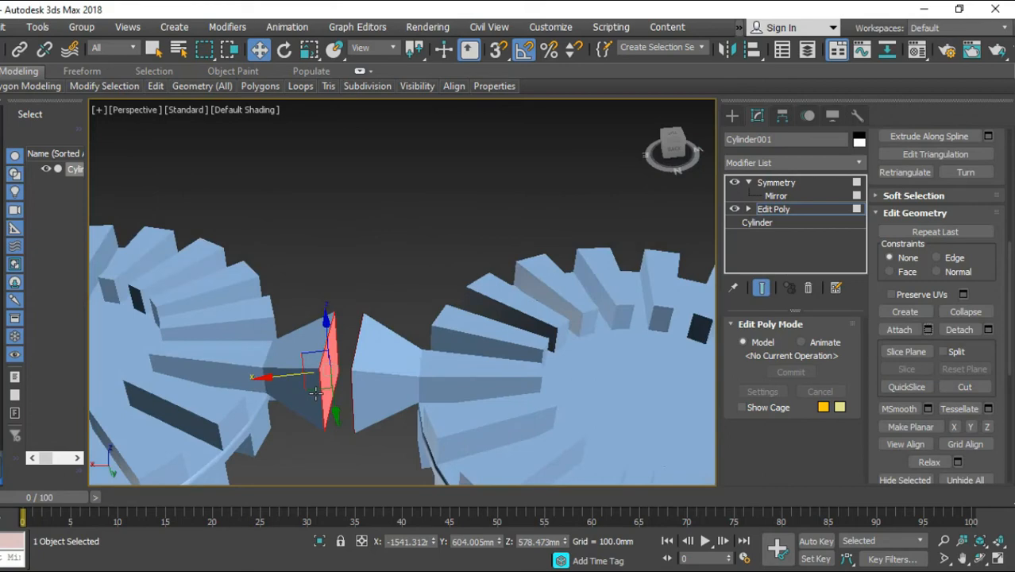
scroll(316, 394, "down", 5)
middle_click_drag(369, 356, 398, 336)
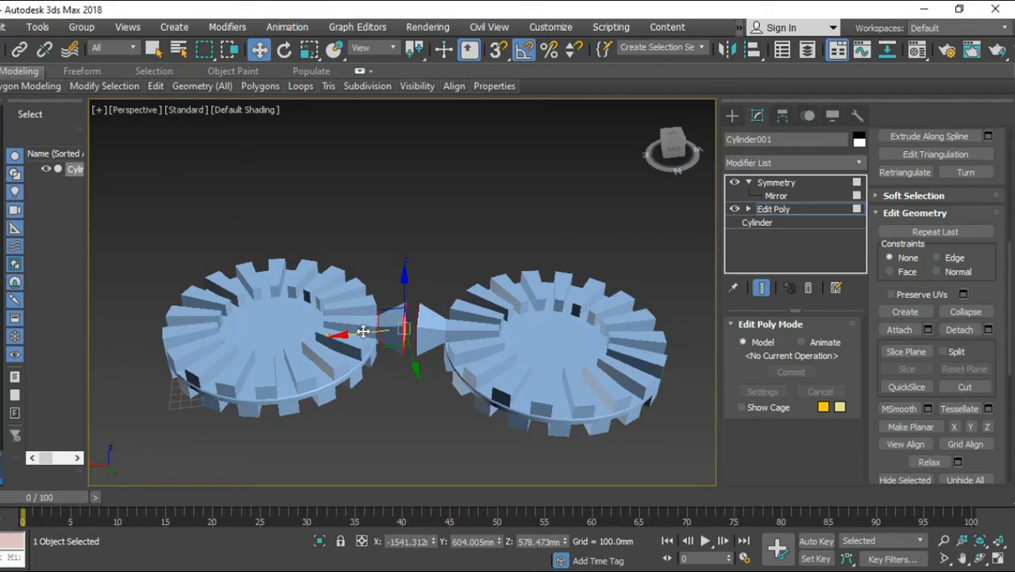
scroll(366, 321, "up", 5)
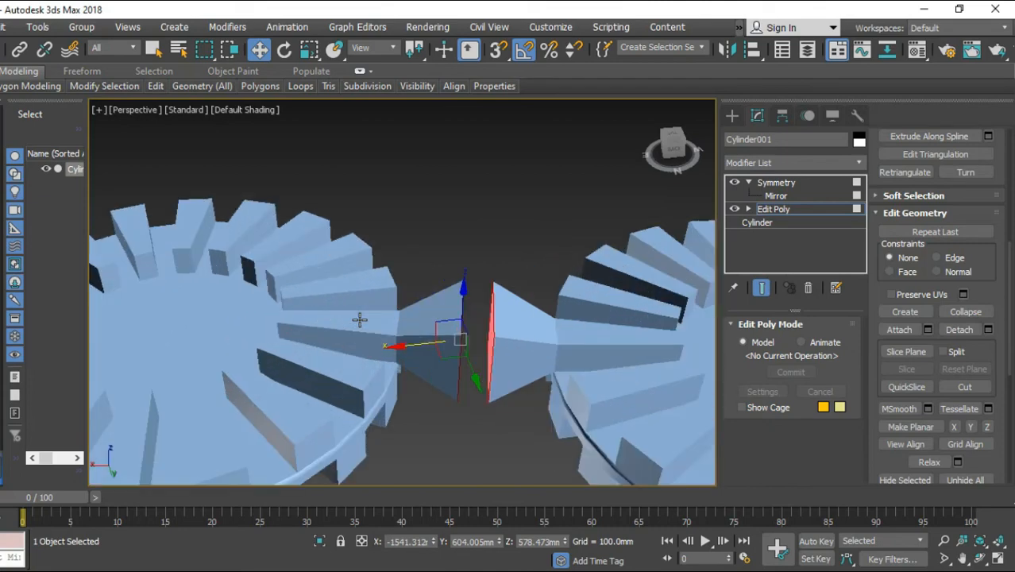
left_click(360, 319)
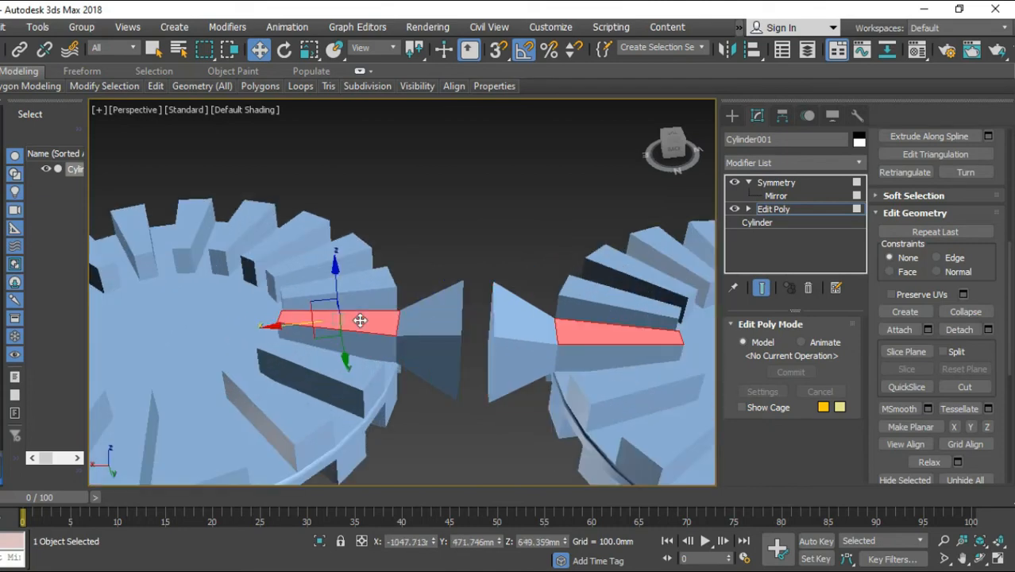
left_click(957, 331)
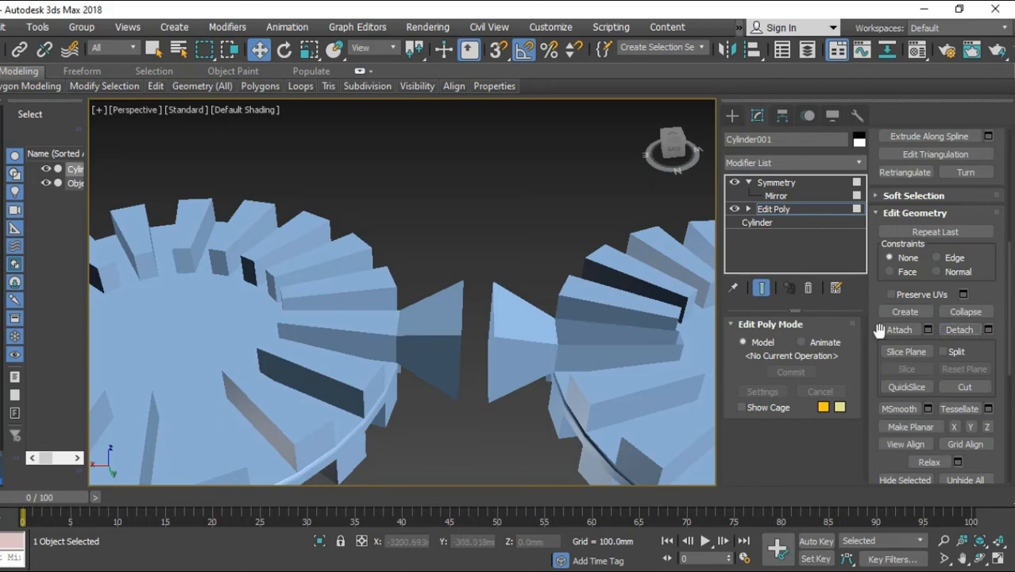
Step: Detach the upper polygon of the adjacent tooth as a separate object and inspect the opening on the mirrored gear
left_click(339, 376)
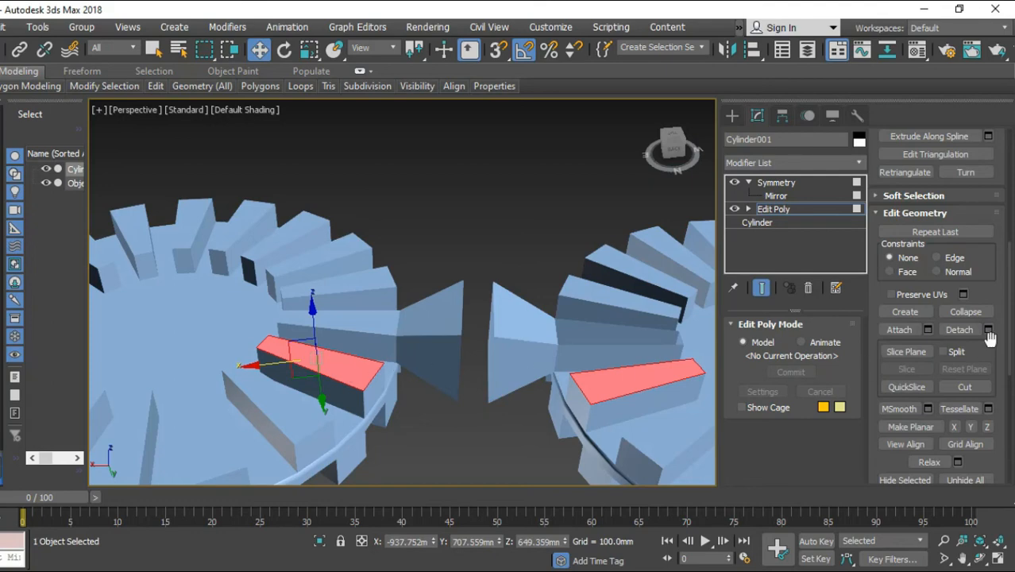
left_click(958, 330)
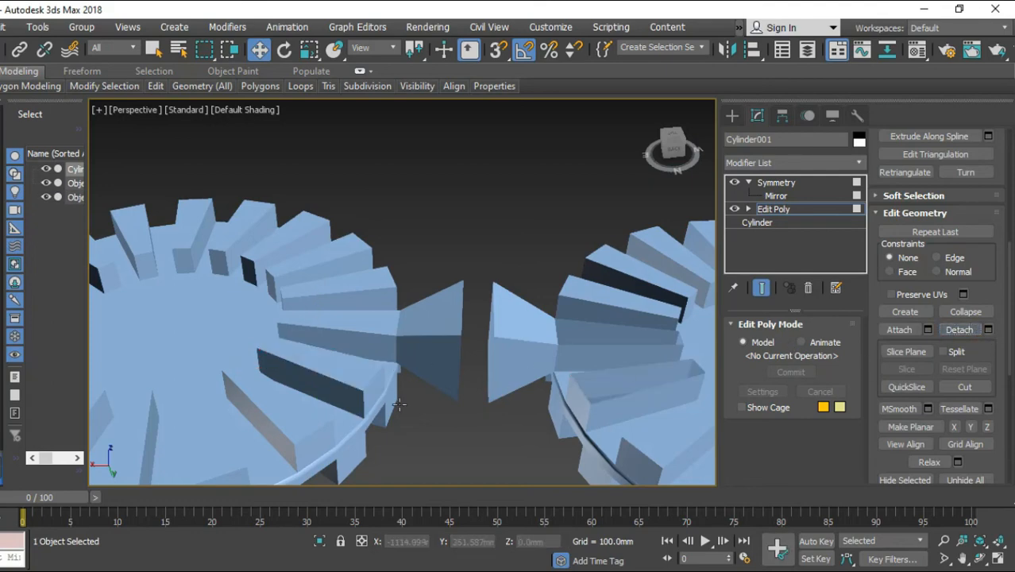
middle_click_drag(594, 399, 546, 374, "alt")
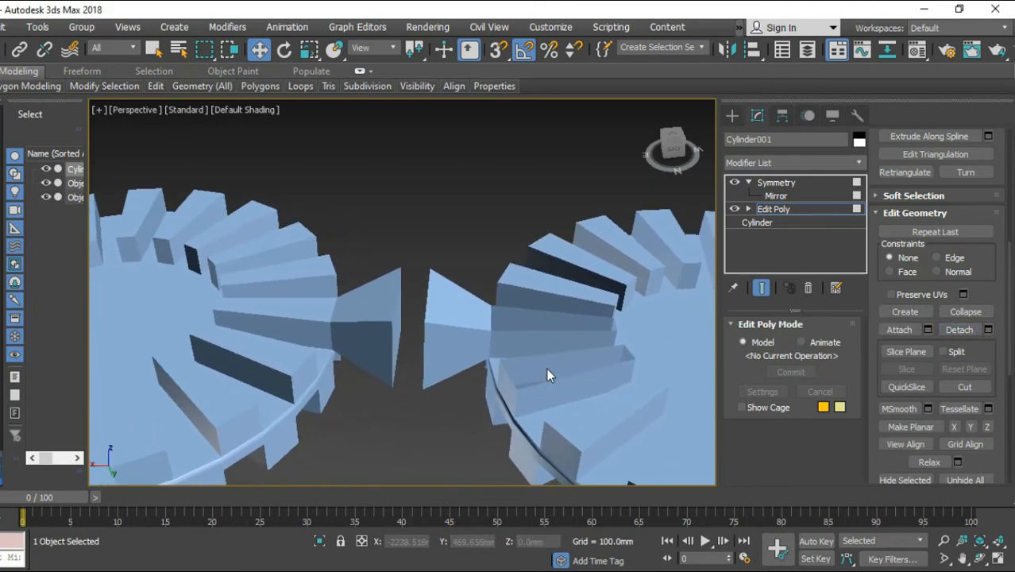
scroll(556, 365, "up", 3)
scroll(558, 365, "down", 3)
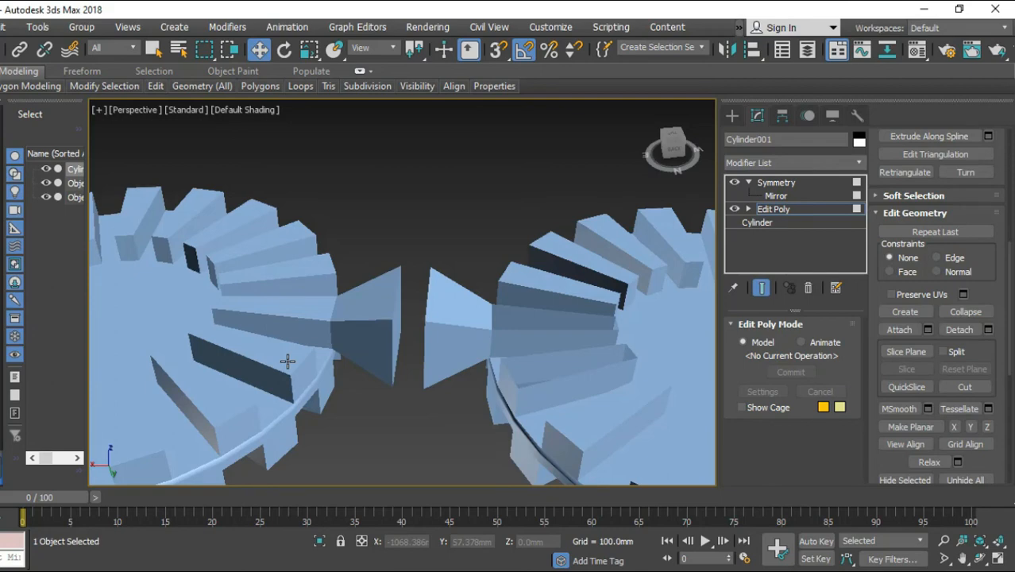
Step: Detach the end polygon of the flared tooth as a separate object and inspect the hollow ends
left_click(397, 323)
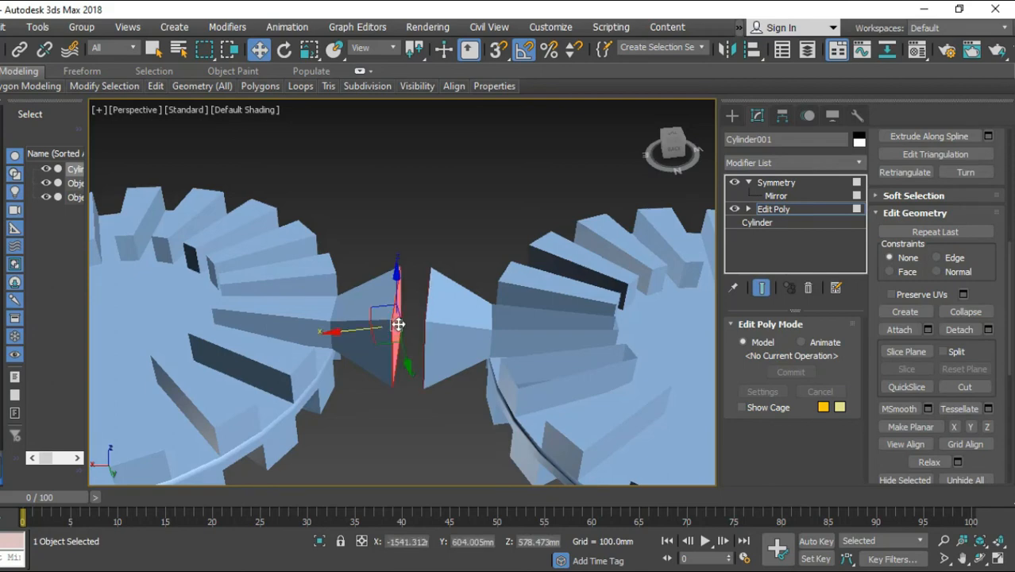
left_click(959, 329)
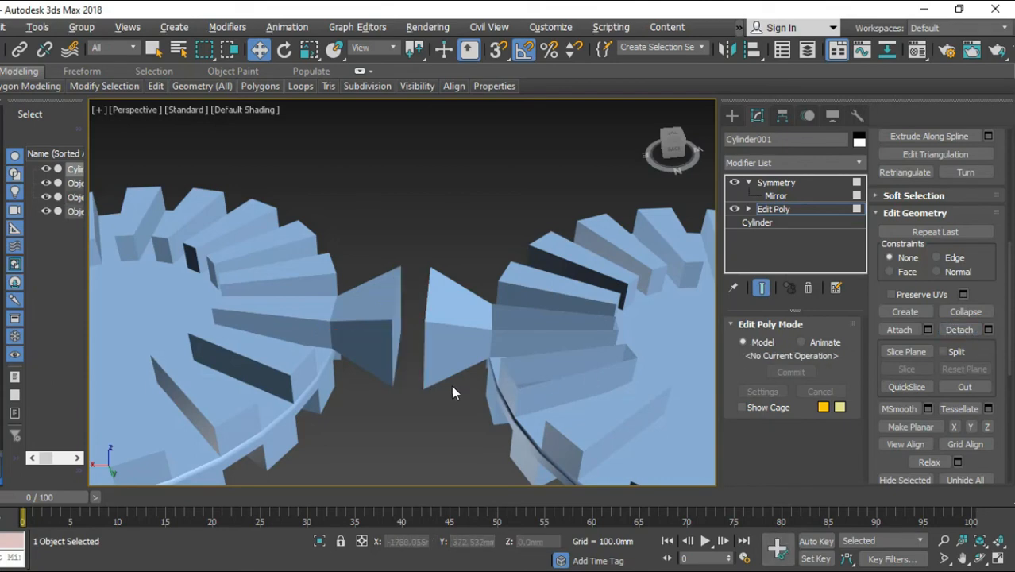
middle_click_drag(451, 385, 476, 385, "alt")
scroll(446, 306, "up", 5)
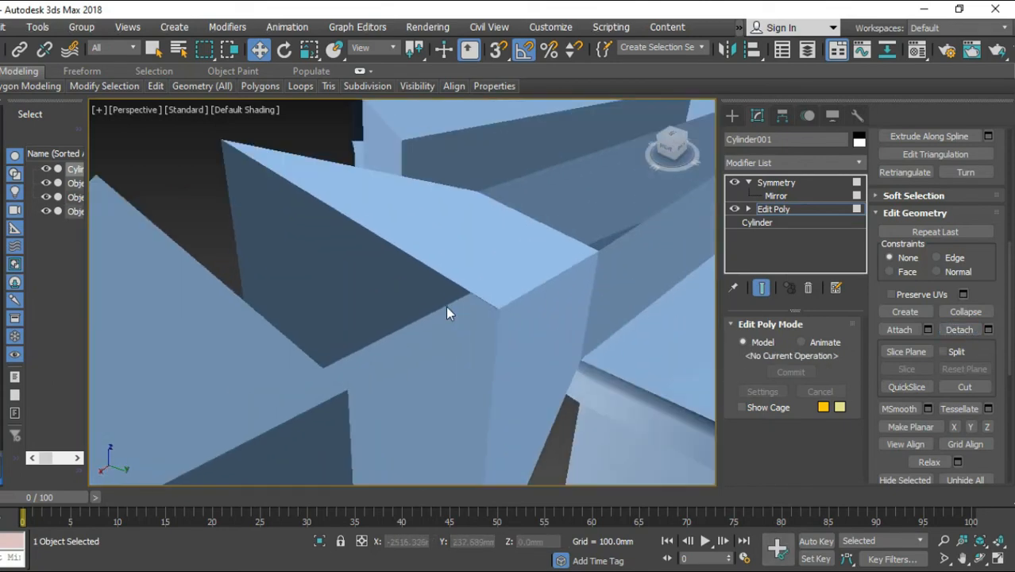
scroll(445, 306, "down", 4)
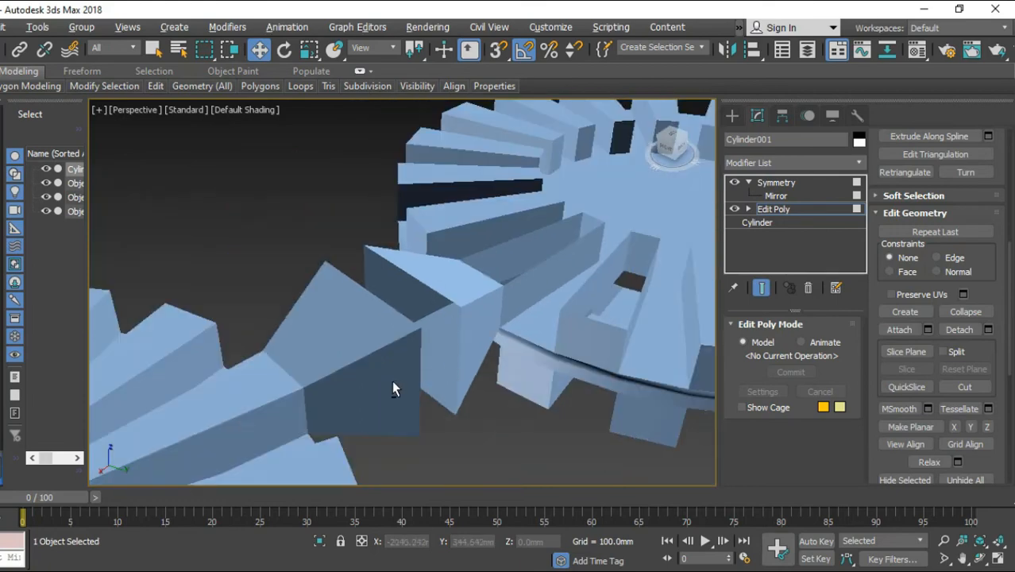
Step: Leave polygon editing and move the gear pair about 1488 mm in negative Y in the Top view, away from the detached polygons
scroll(373, 385, "up", 2)
middle_click_drag(360, 382, 371, 357, "alt")
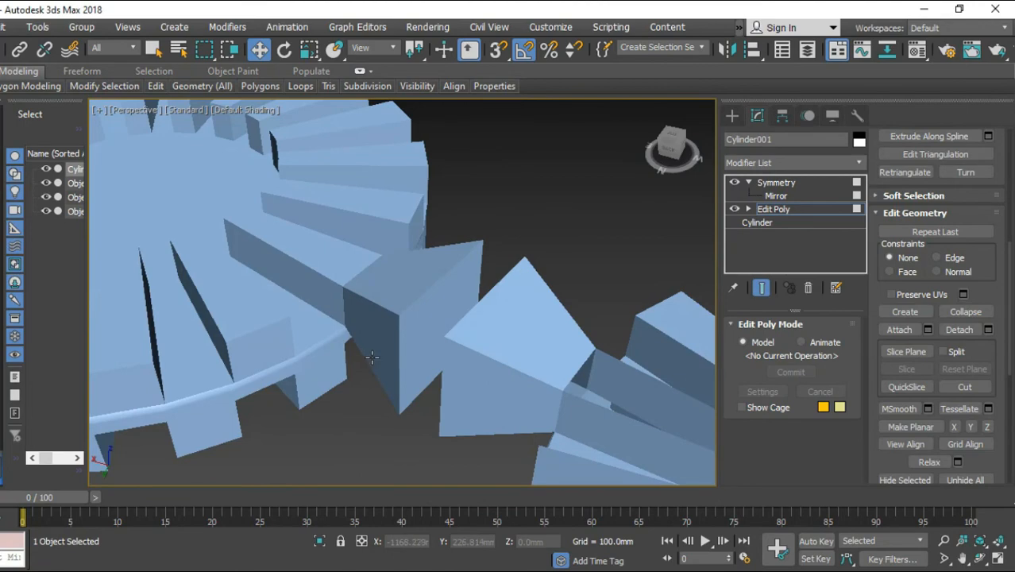
scroll(371, 357, "down", 5)
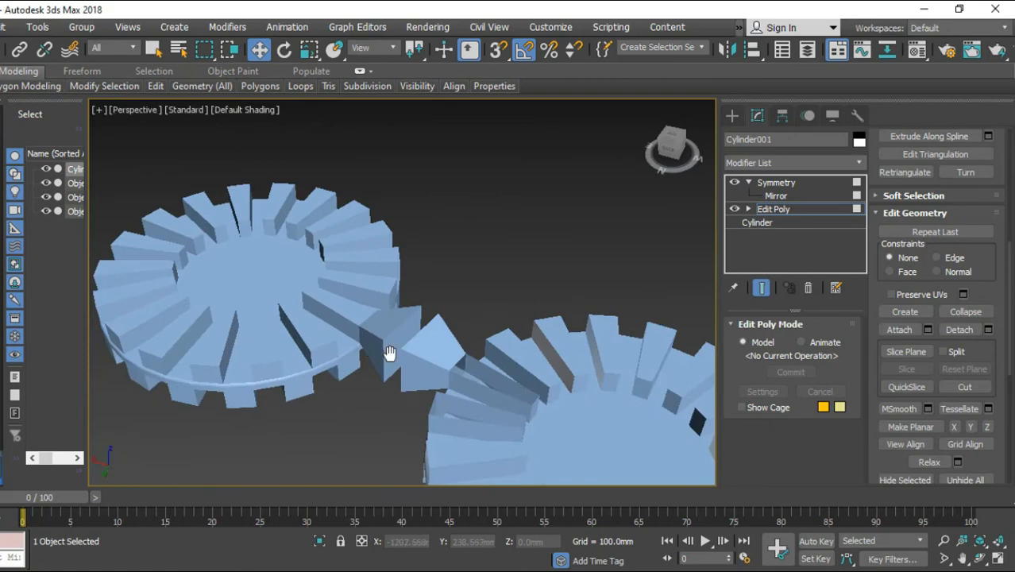
middle_click_drag(390, 351, 405, 313)
scroll(945, 290, "up", 10)
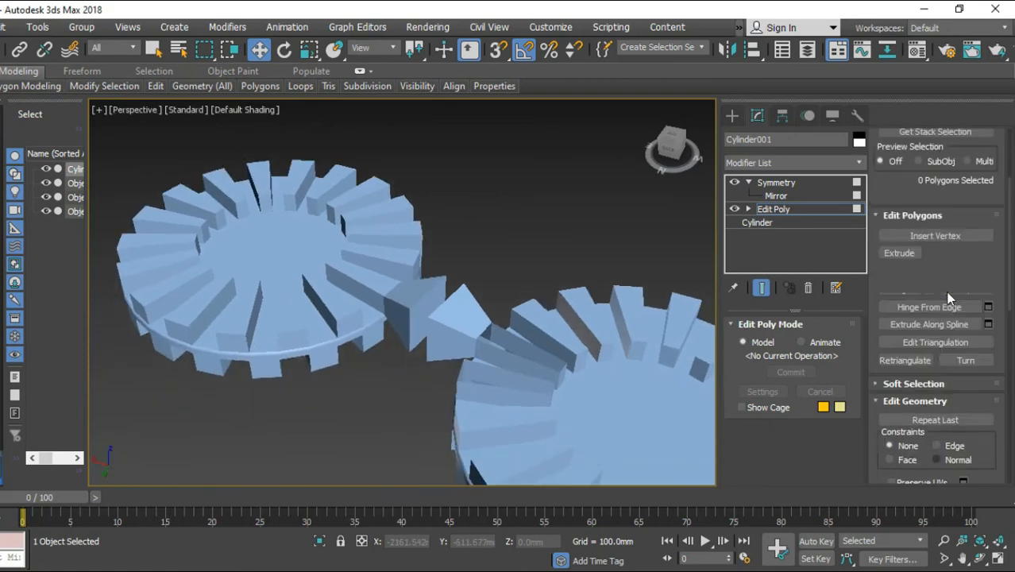
left_click(954, 157)
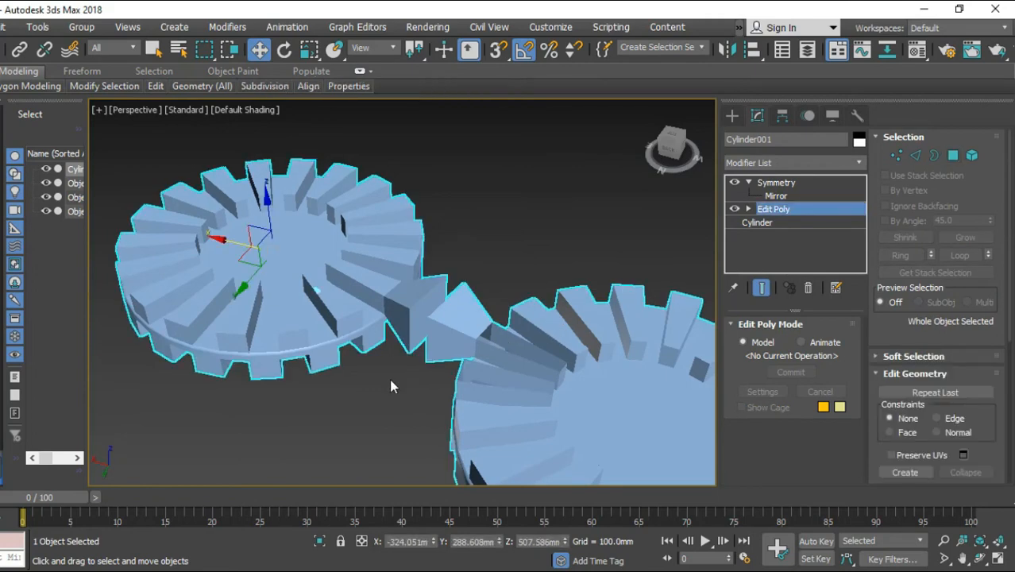
key("alt+w")
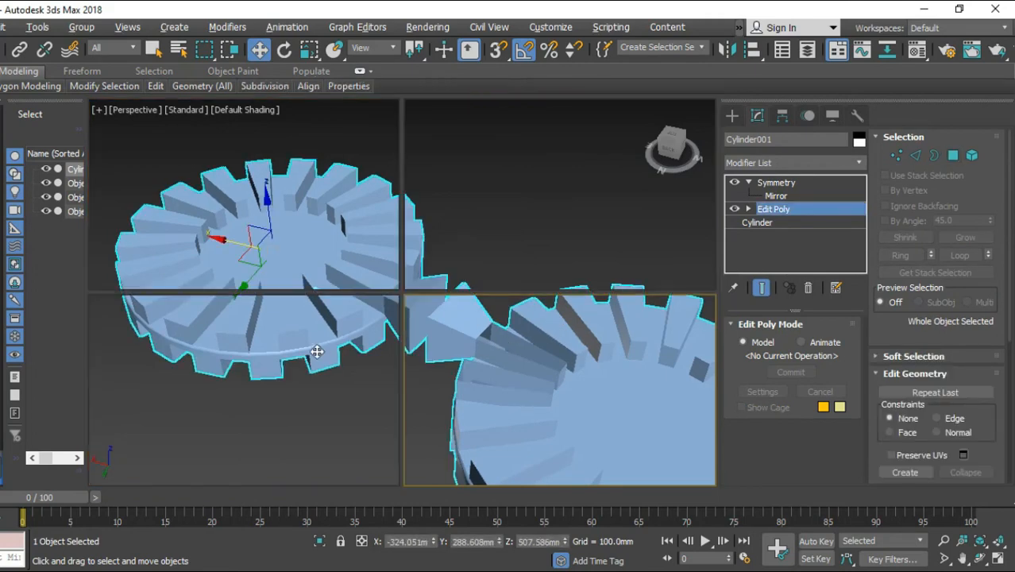
right_click(247, 241)
key("alt+w")
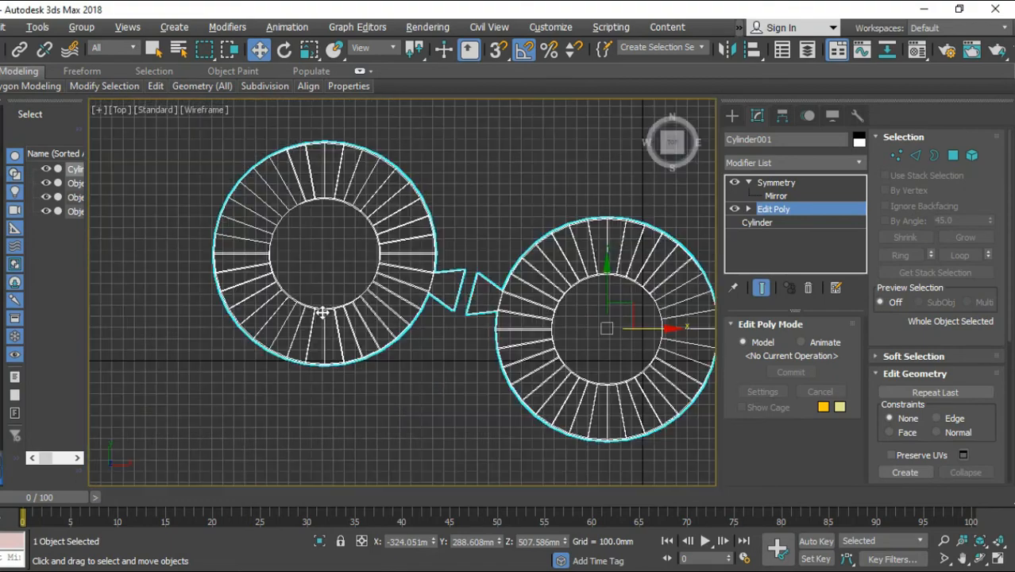
middle_click_drag(428, 393, 235, 315)
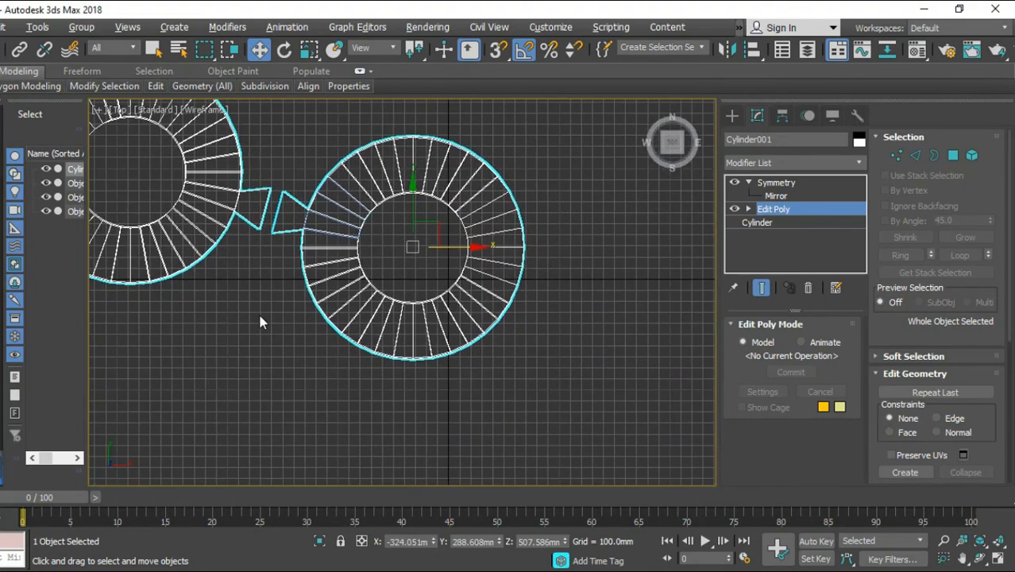
scroll(259, 321, "down", 3)
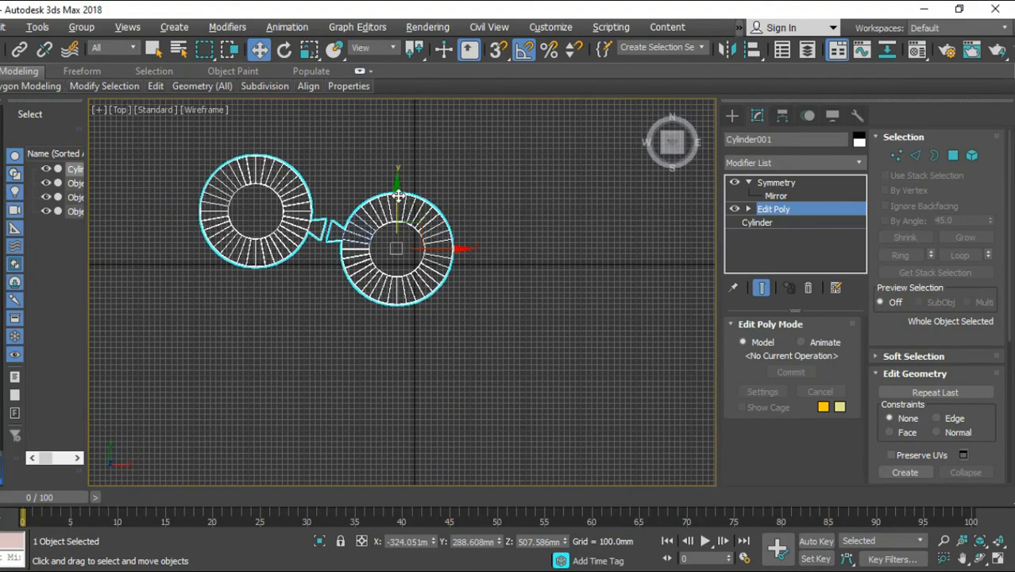
left_click_drag(398, 195, 402, 278)
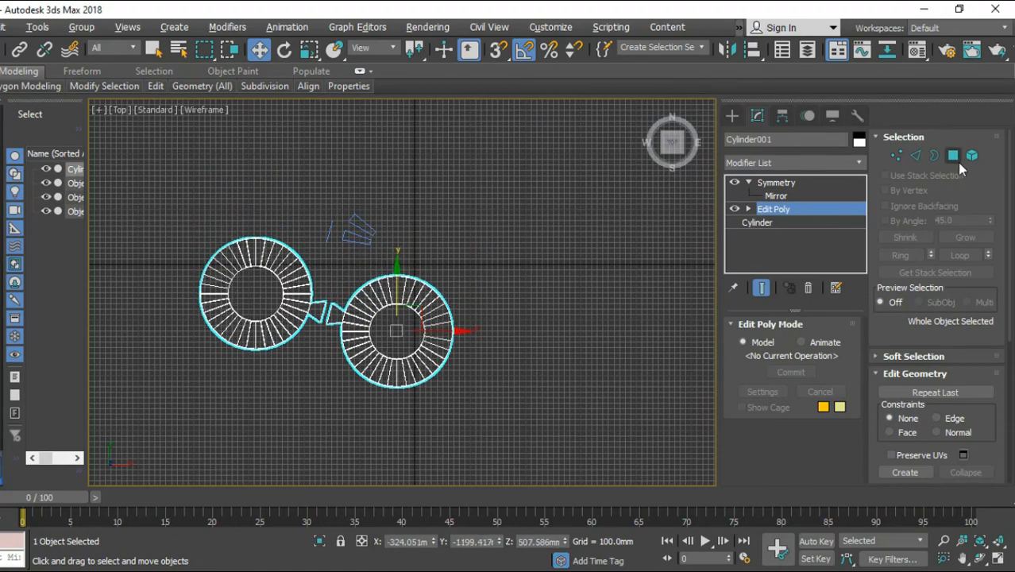
Step: Inspect the detached polygons beside the gears in the Perspective view and clear the selection
key("alt+w")
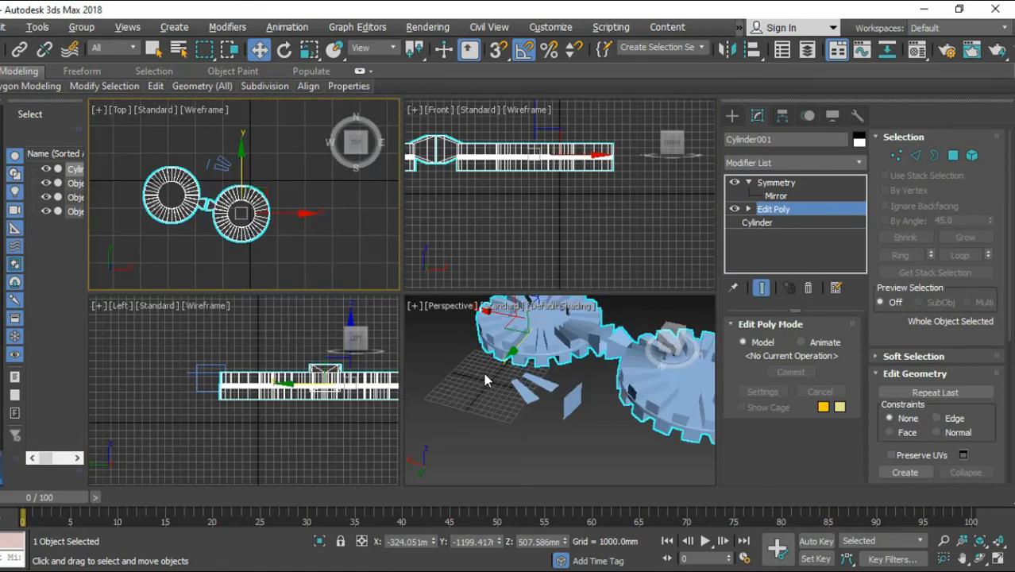
middle_click_drag(554, 435, 538, 442)
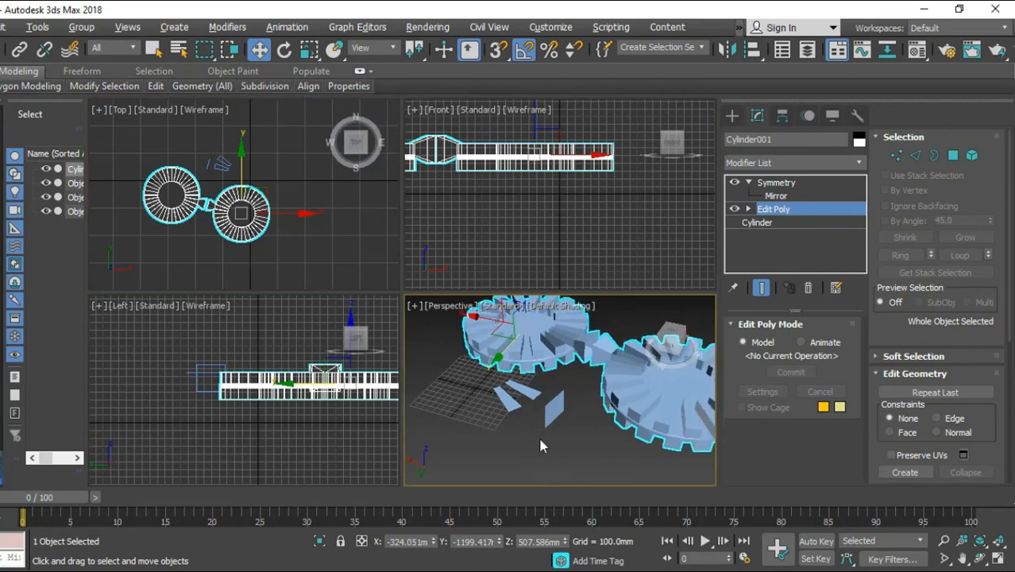
key("alt+w")
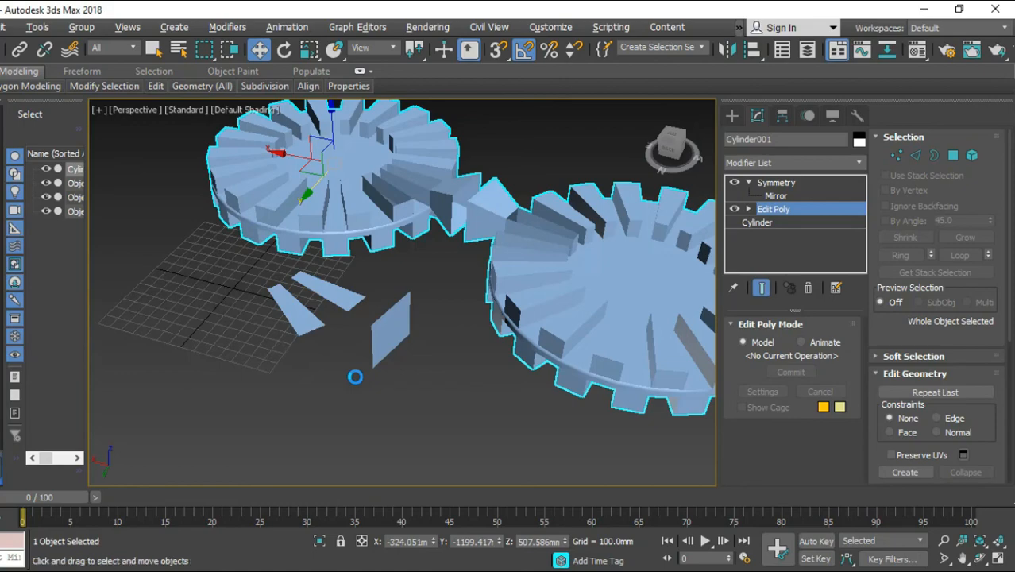
middle_click_drag(356, 384, 486, 413, "alt")
scroll(488, 414, "down", 3)
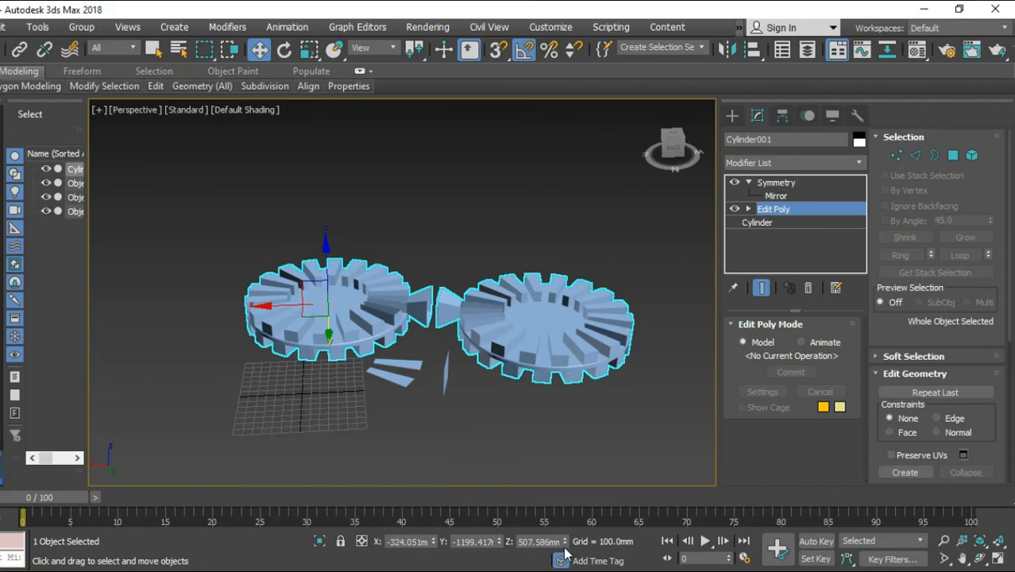
mouse_move(580, 571)
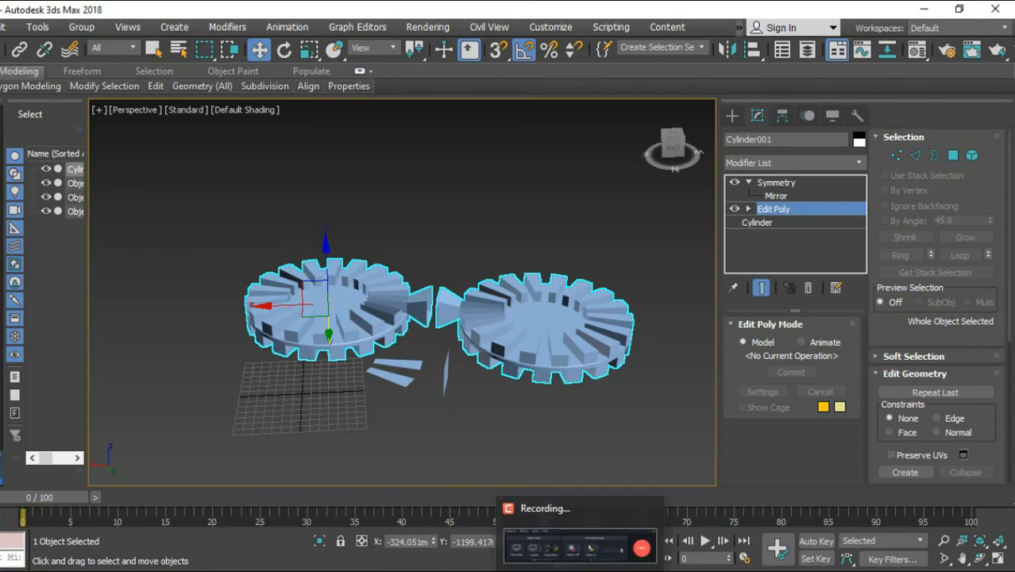
left_click(624, 431)
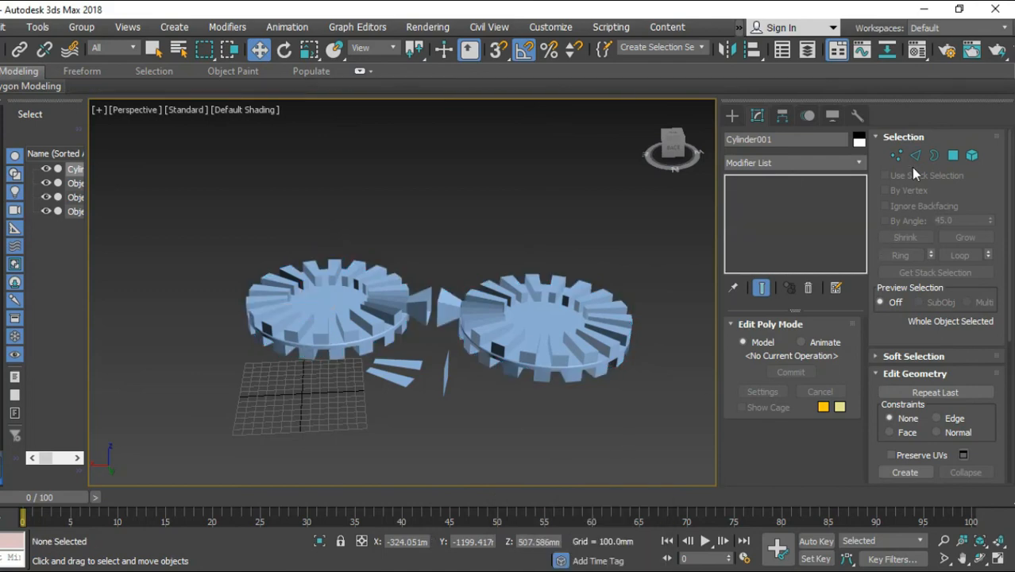
Step: Select the top polygon of a front tooth on the original gear in Edit Poly and raise it about 464 mm along Z
left_click(551, 328)
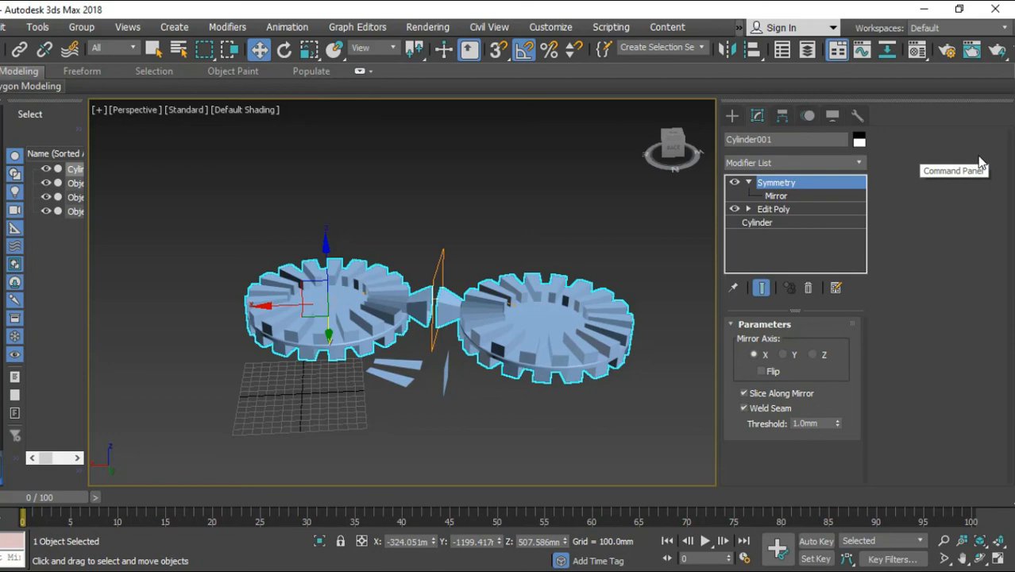
left_click(805, 210)
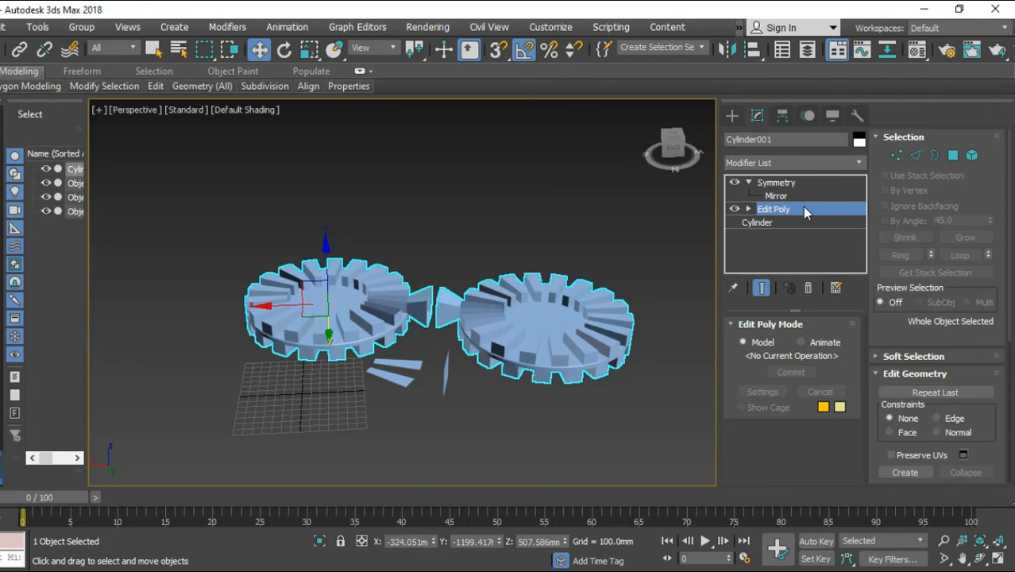
left_click(952, 155)
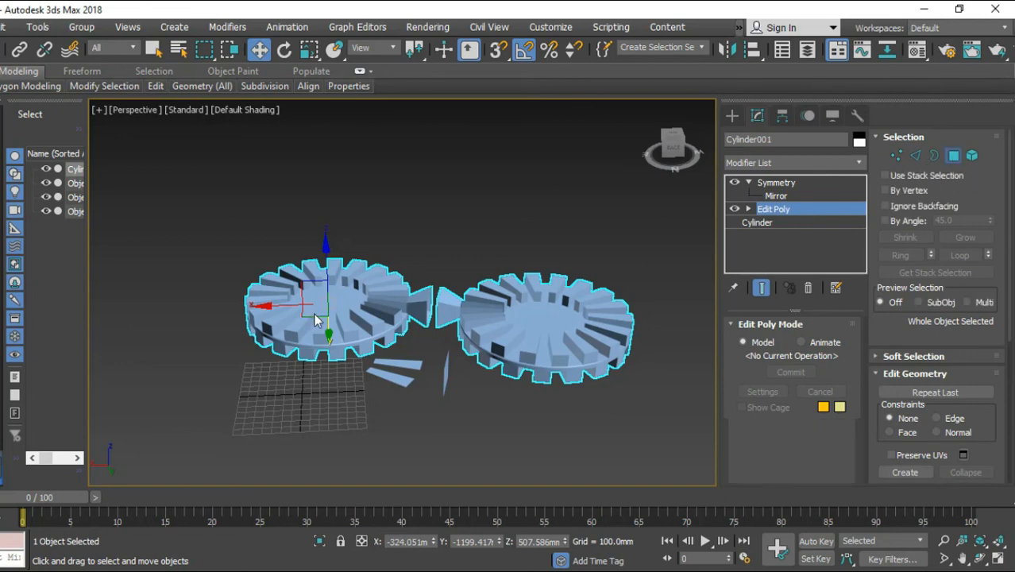
key("ctrl+z")
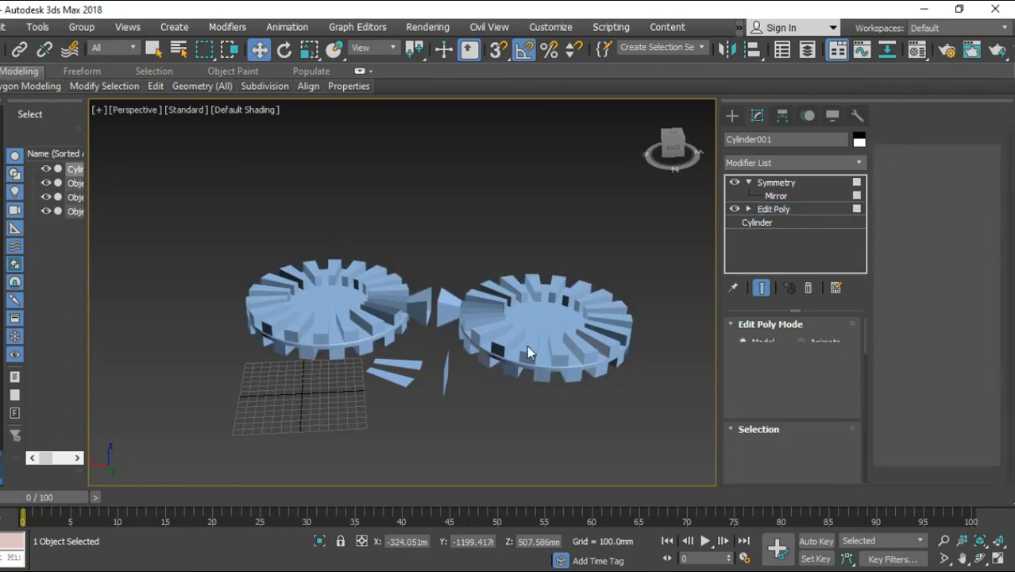
left_click(304, 322)
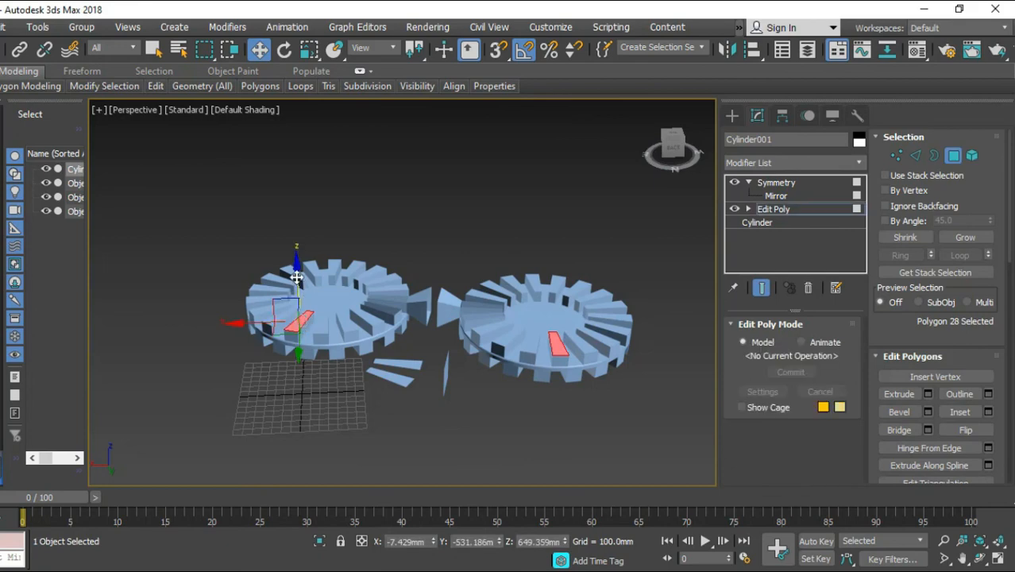
left_click_drag(296, 276, 295, 240)
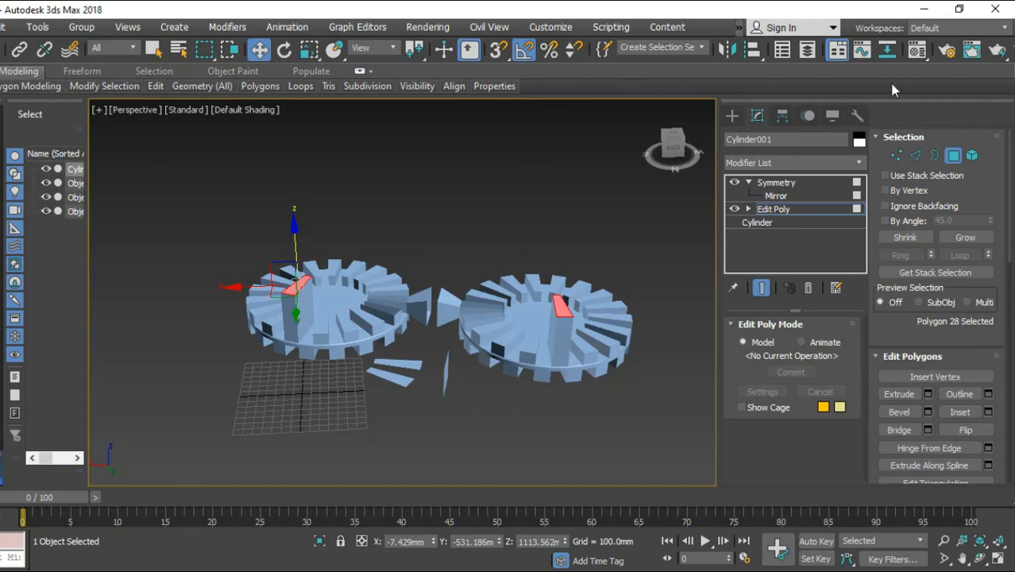
Step: Select the whole gear at Element level in Edit Poly, leave that level and deselect the object
left_click(970, 158)
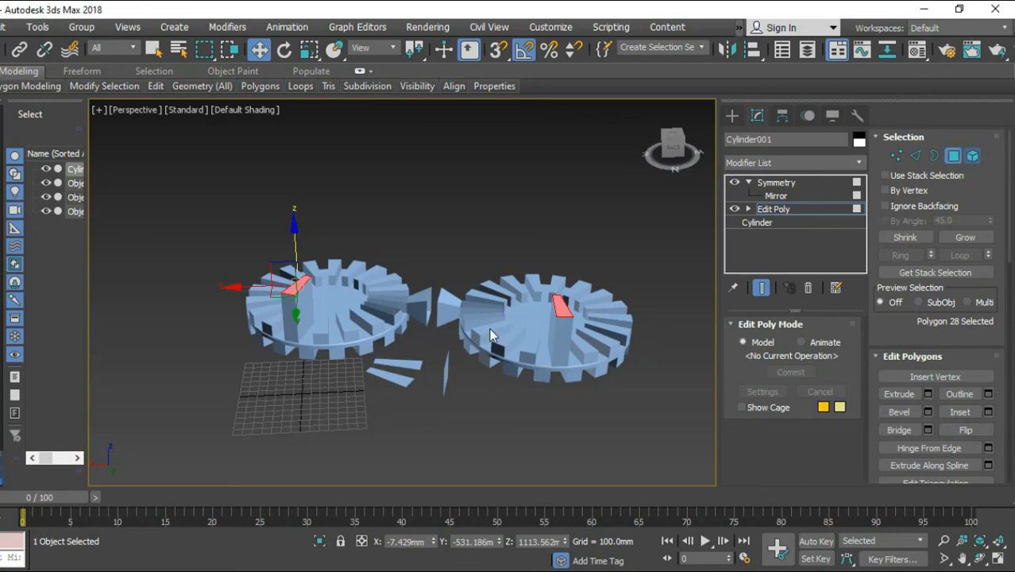
left_click(342, 329)
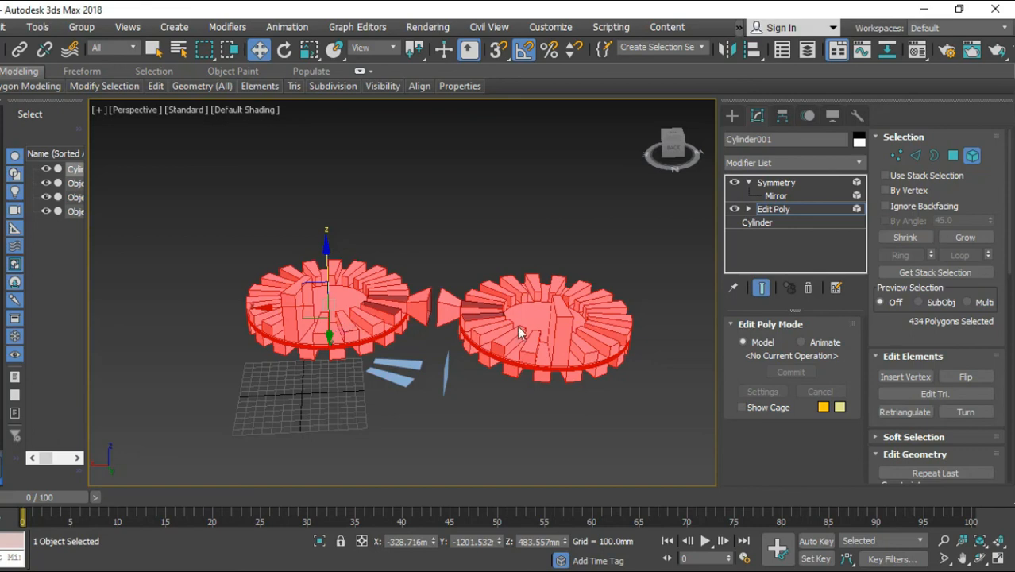
left_click(977, 157)
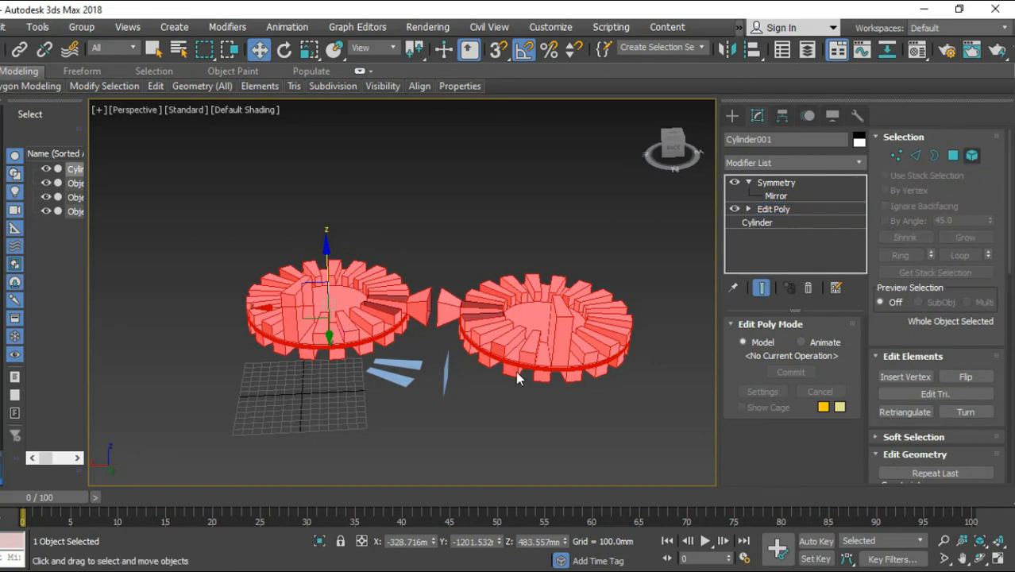
left_click(465, 433)
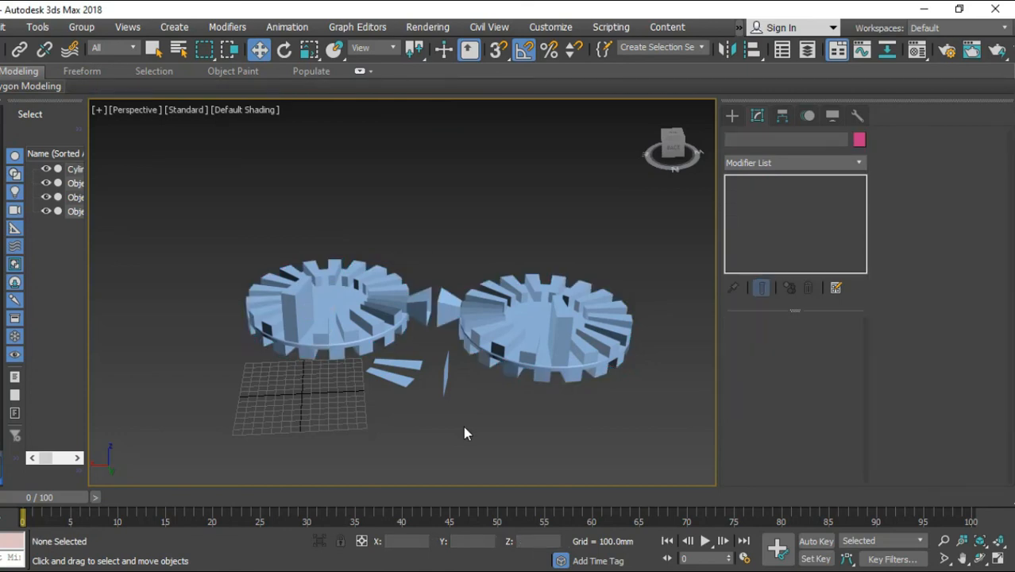
Step: Delete the gear pair and all the detached polygons from the scene
left_click_drag(631, 428, 221, 234)
key("Delete")
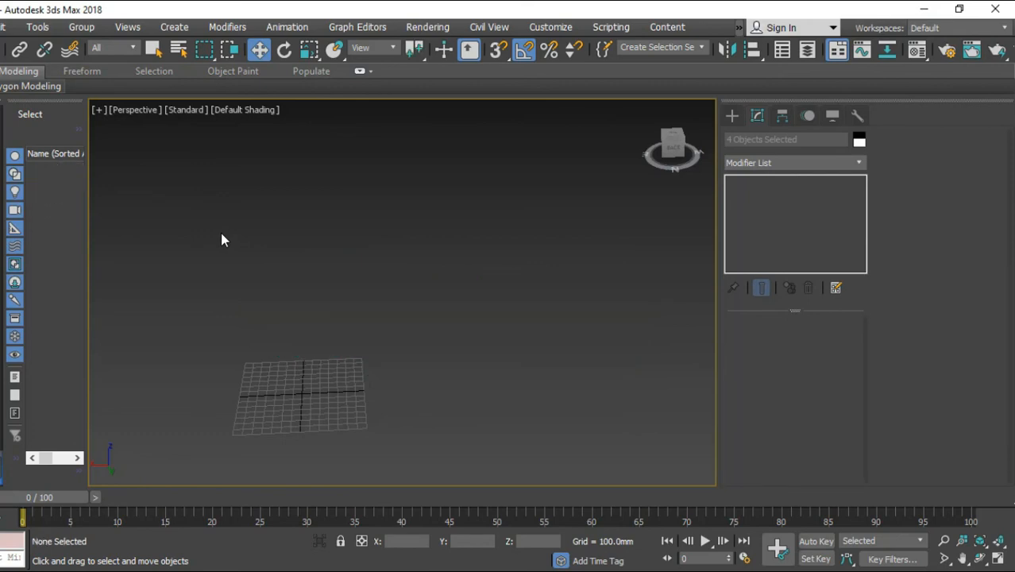
middle_click_drag(353, 407, 470, 356)
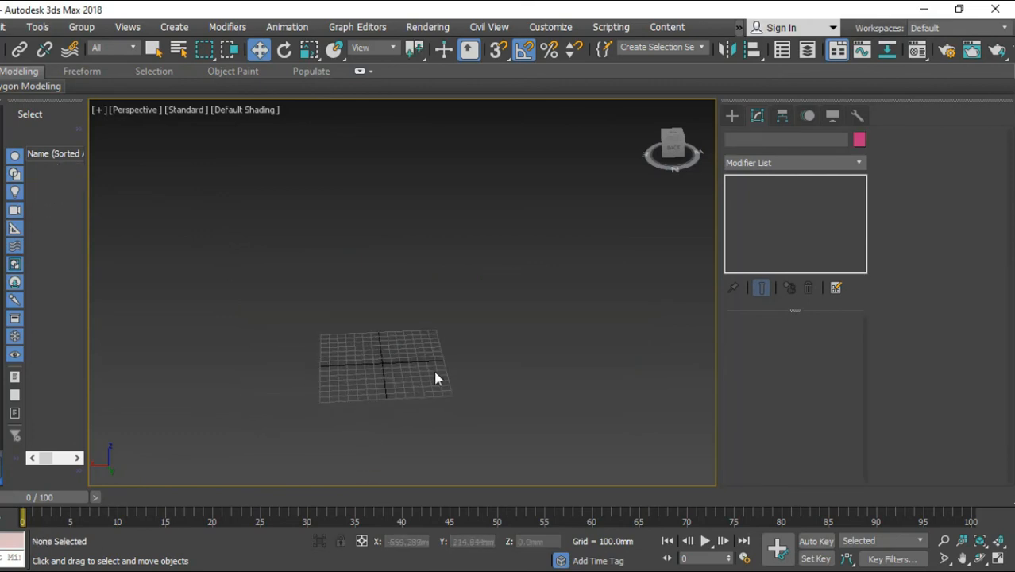